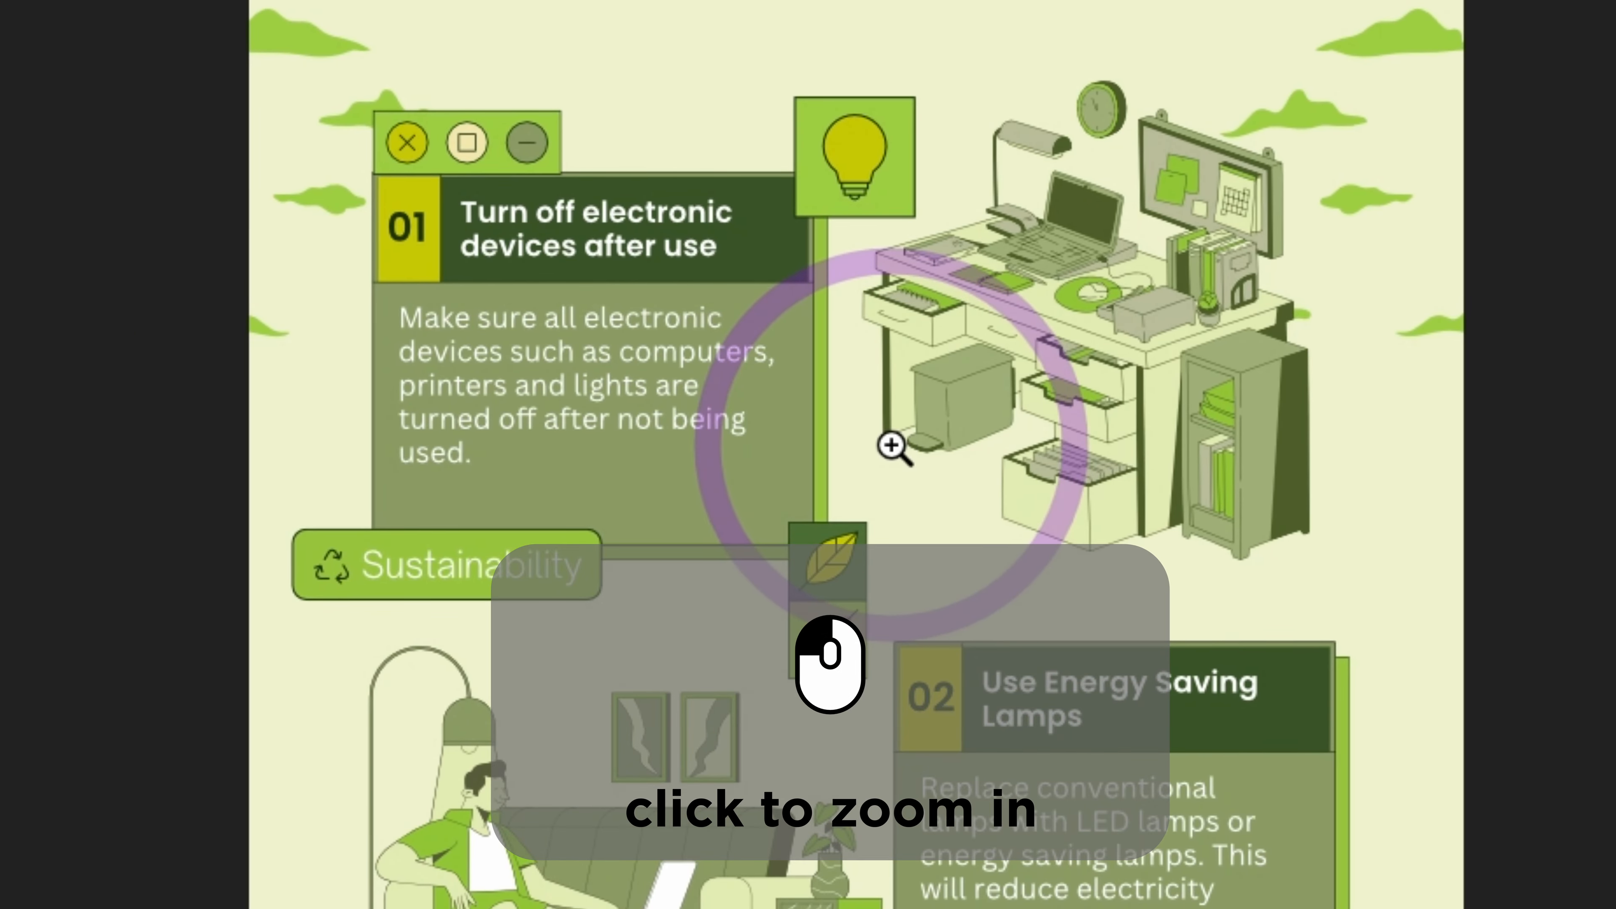
Zoom in closely on the floor beside the pedal bin under the desk using the Zoom tool
click(907, 470)
click(893, 446)
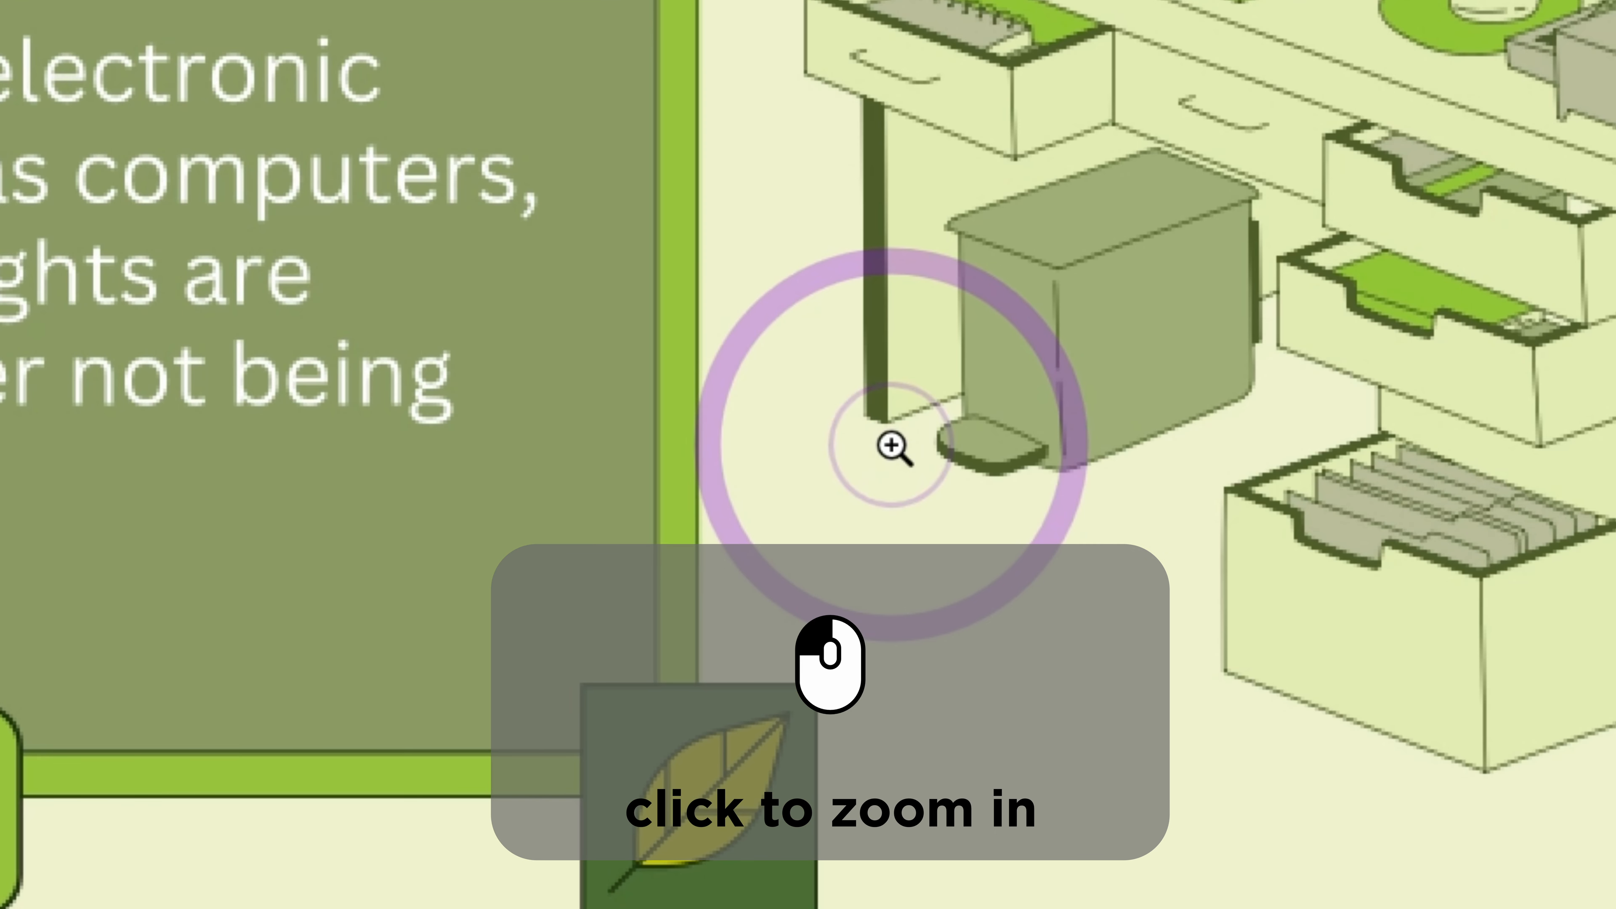
click(893, 446)
click(893, 446)
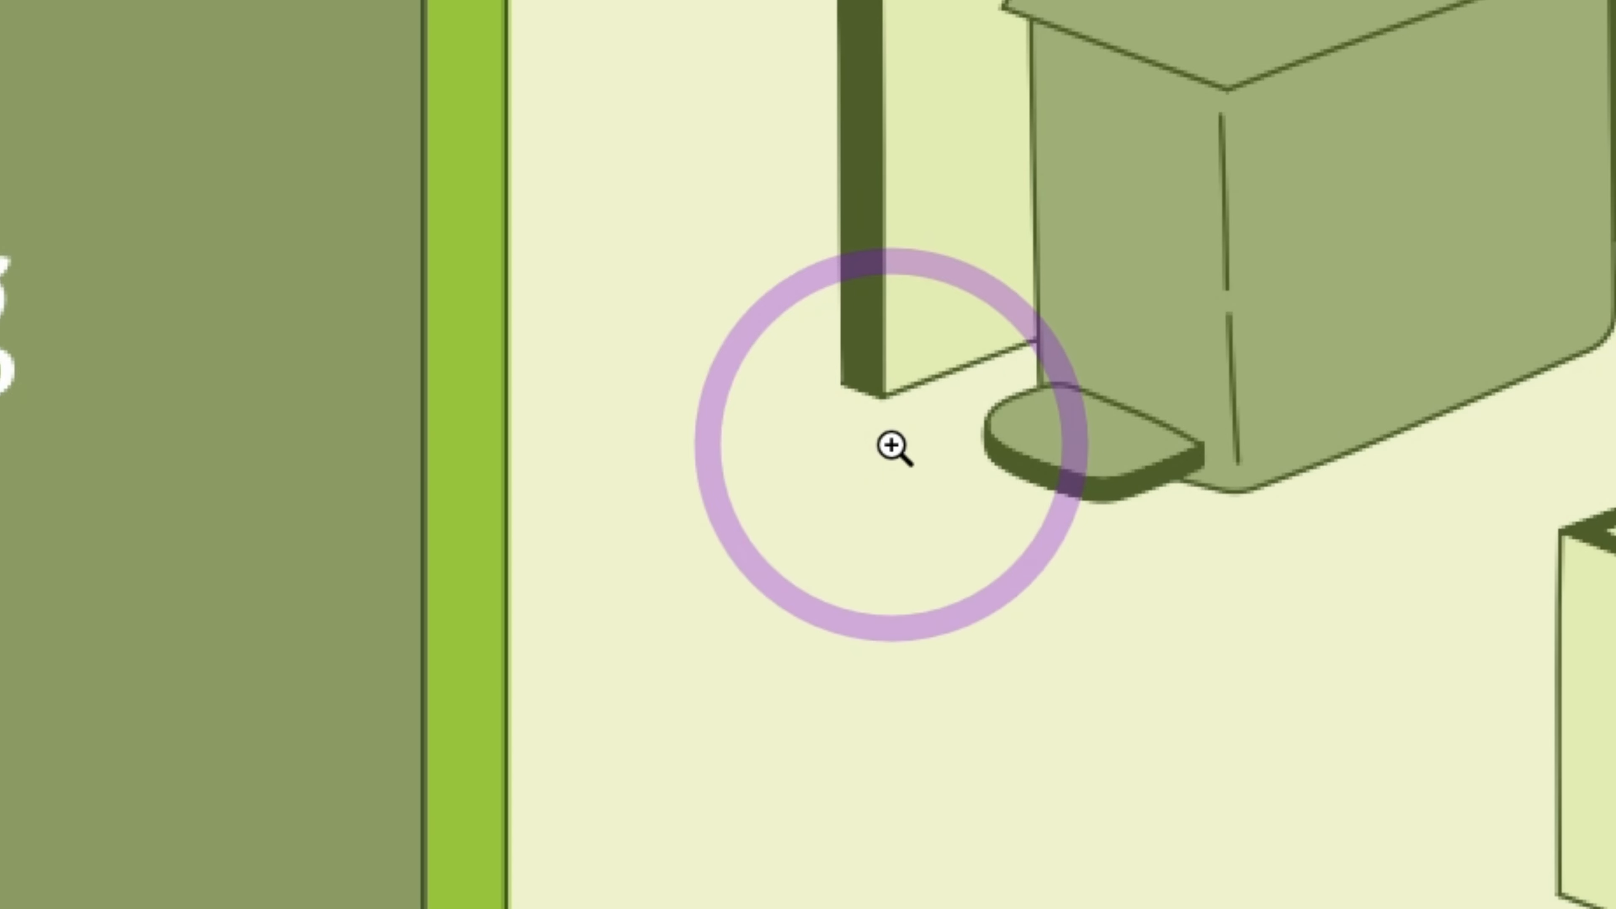
click(893, 445)
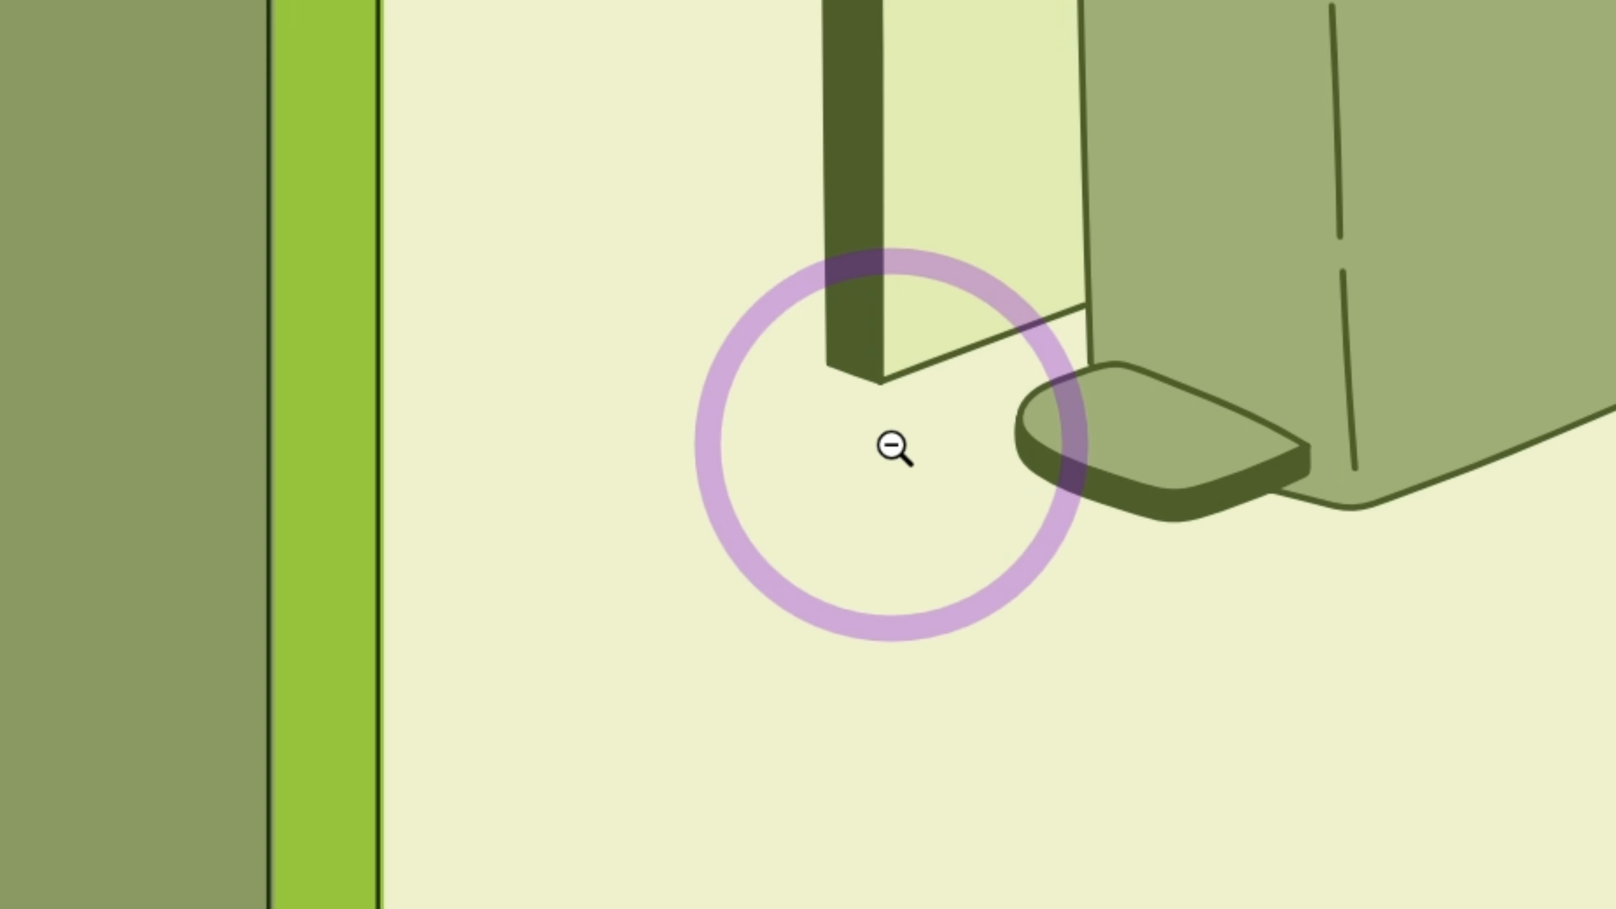
Zoom back out from the pedal bin until the surrounding infographic sections fit in view
alt+click(893, 447)
alt+click(893, 446)
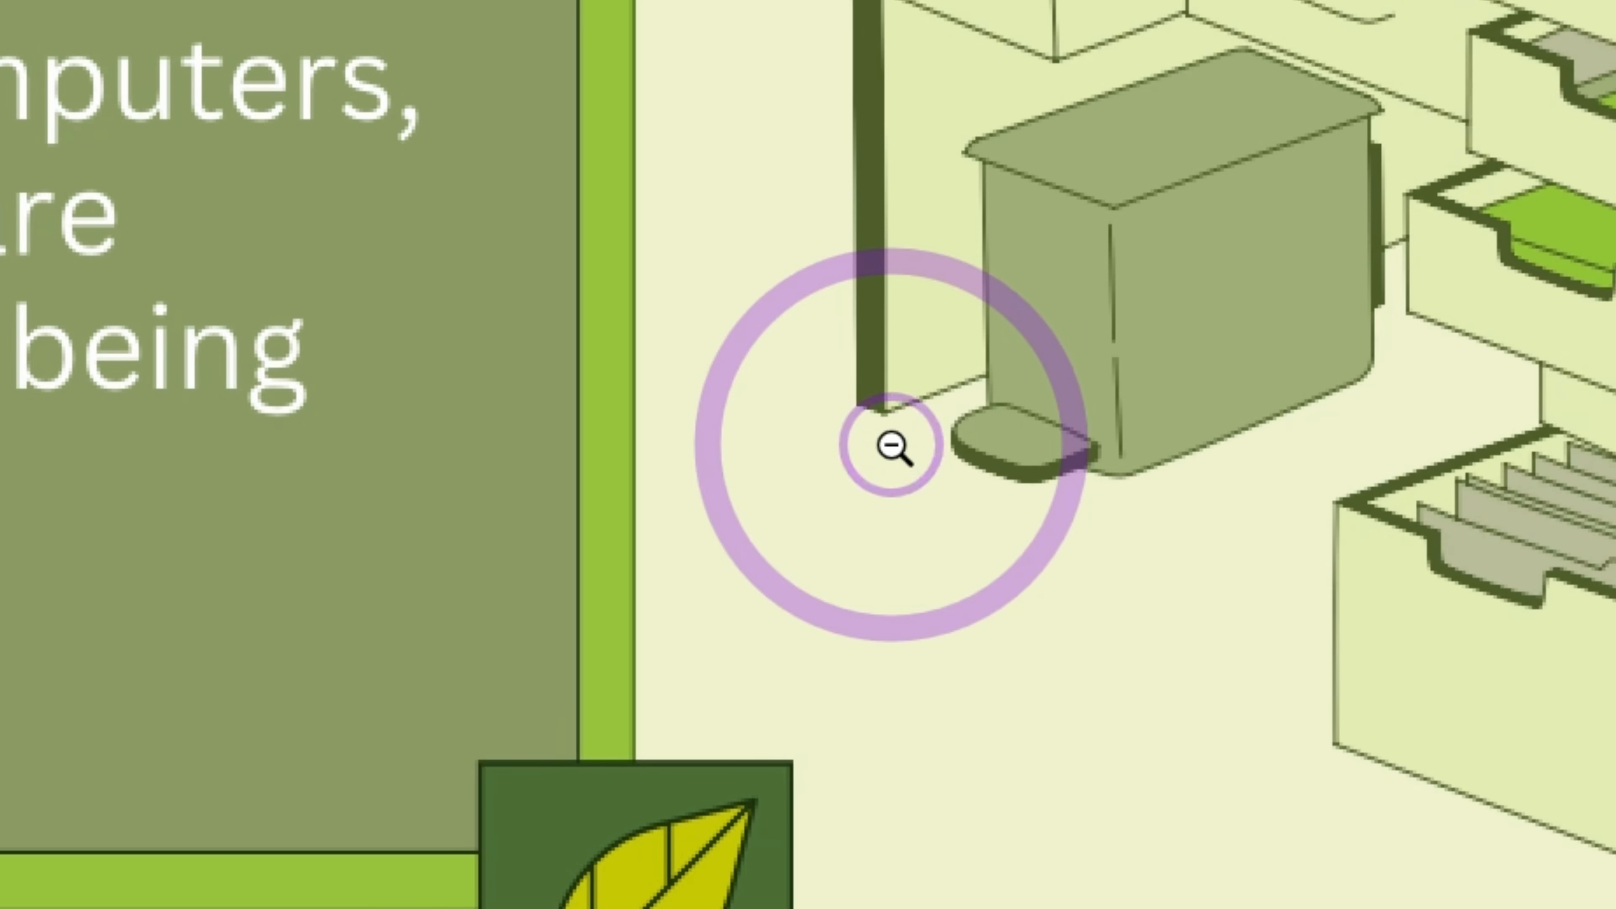
alt+click(893, 446)
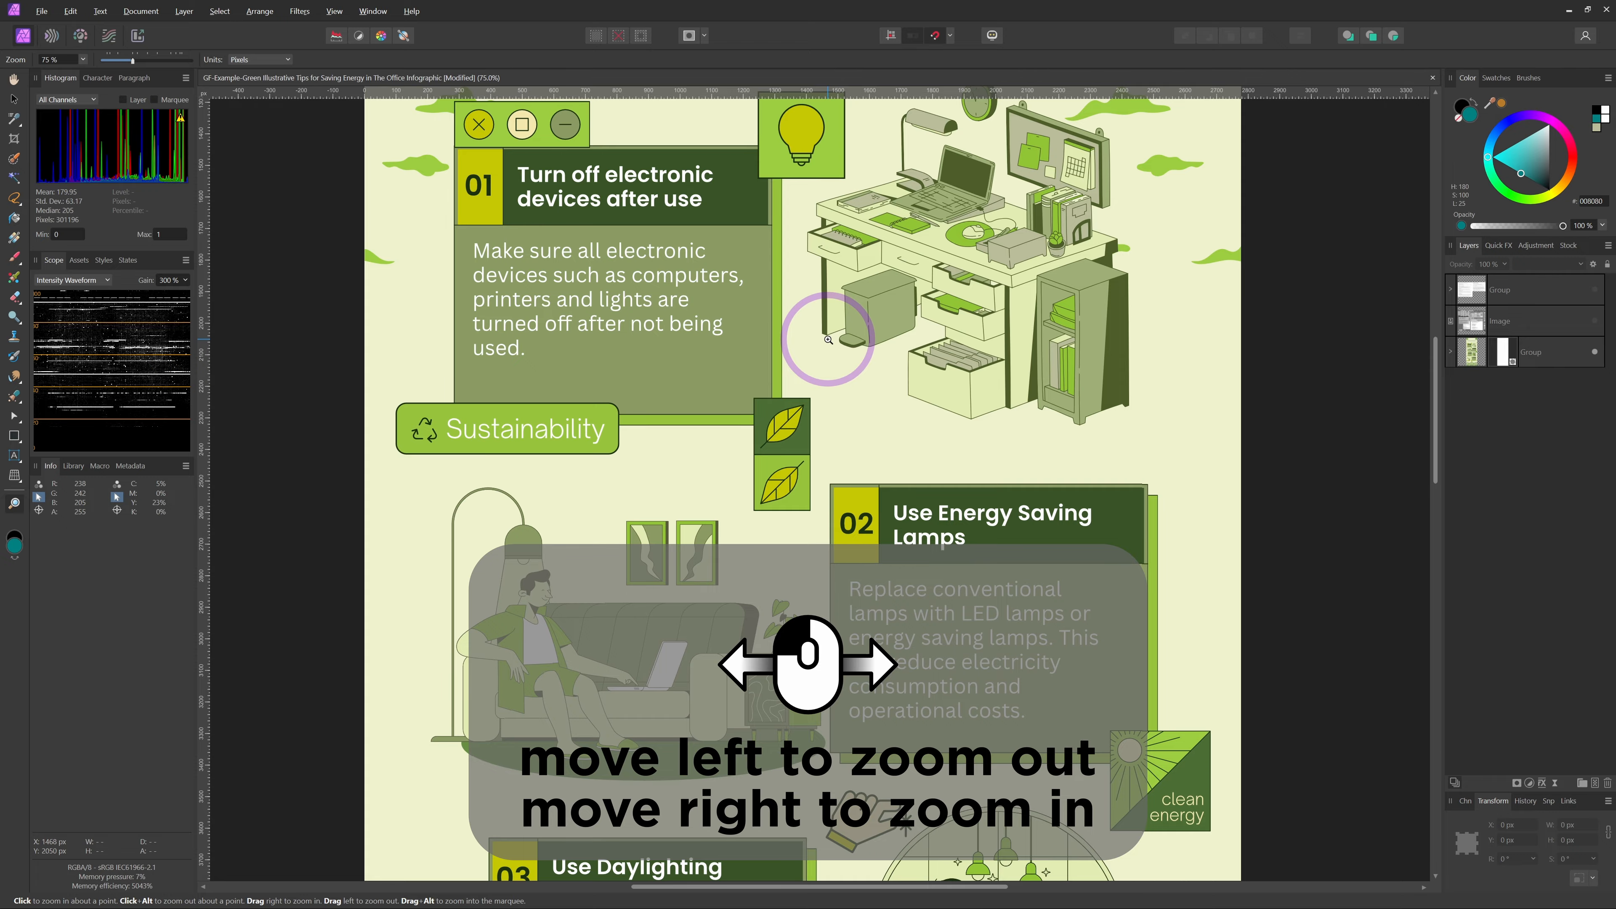
Magnify the area around the upper leaf icon, then reduce the zoom level to 63 %
drag(828, 340, 904, 276)
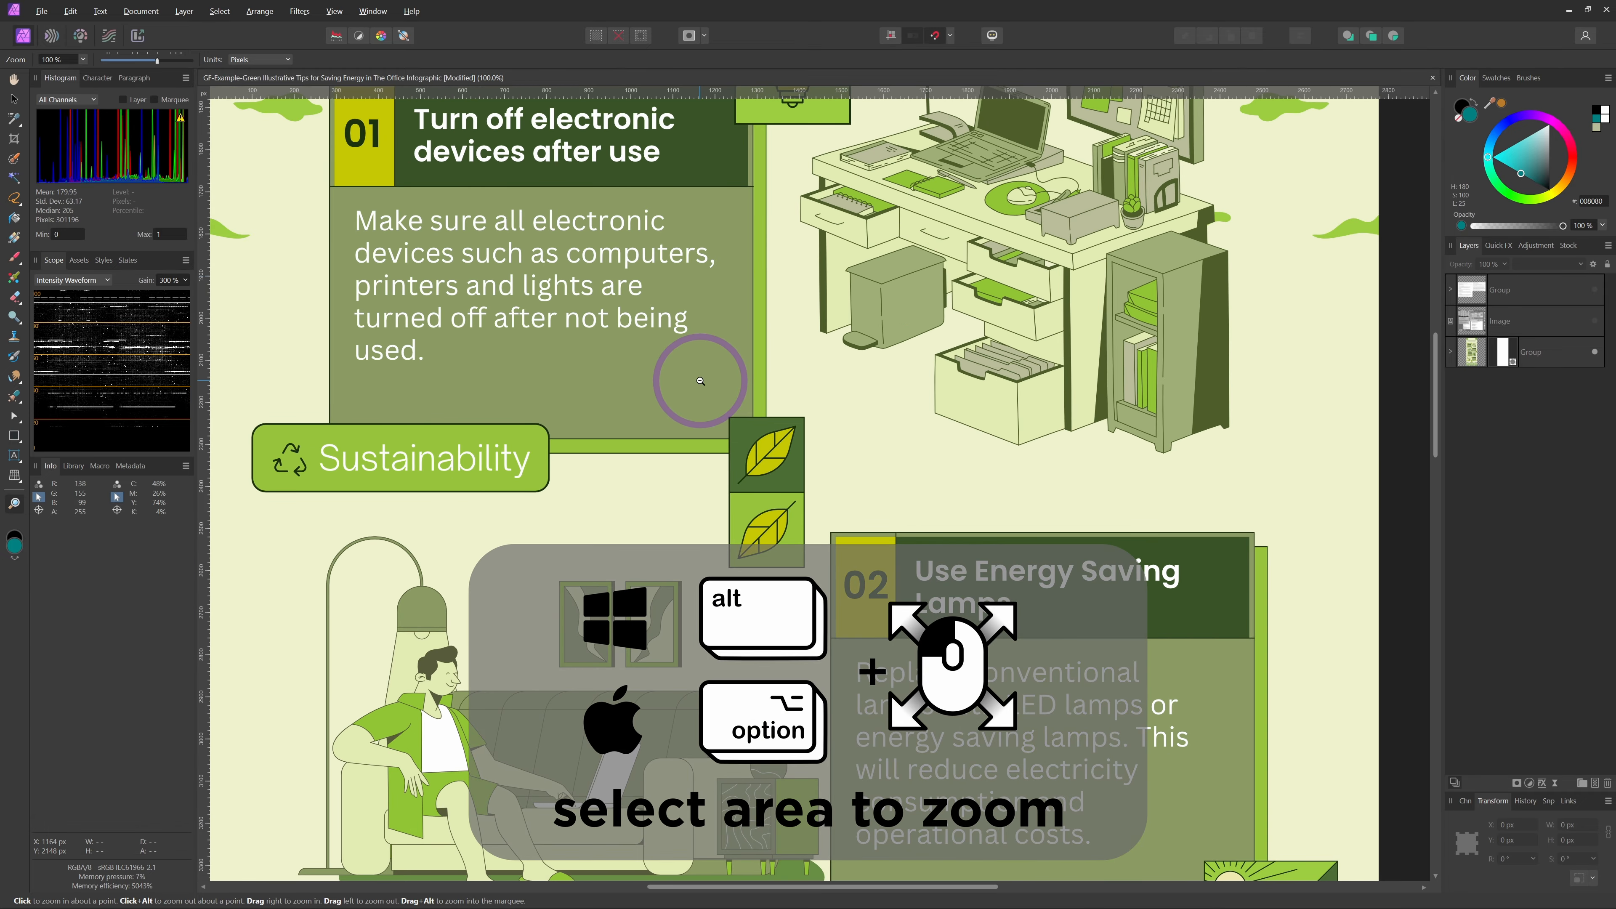
drag(694, 380, 834, 501)
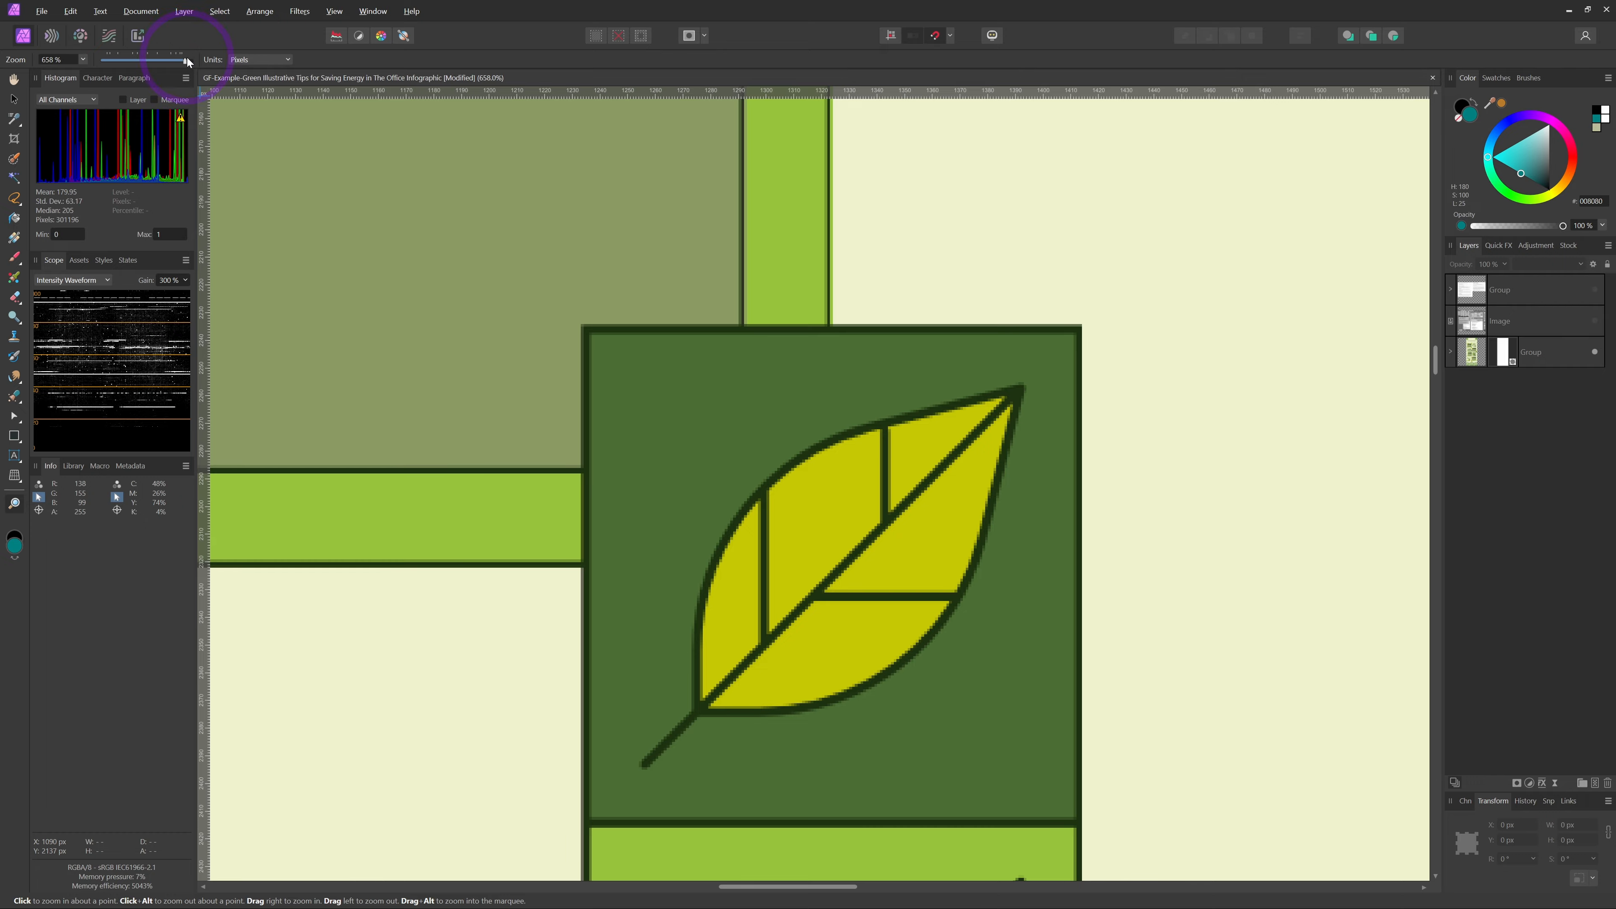
drag(187, 60, 133, 69)
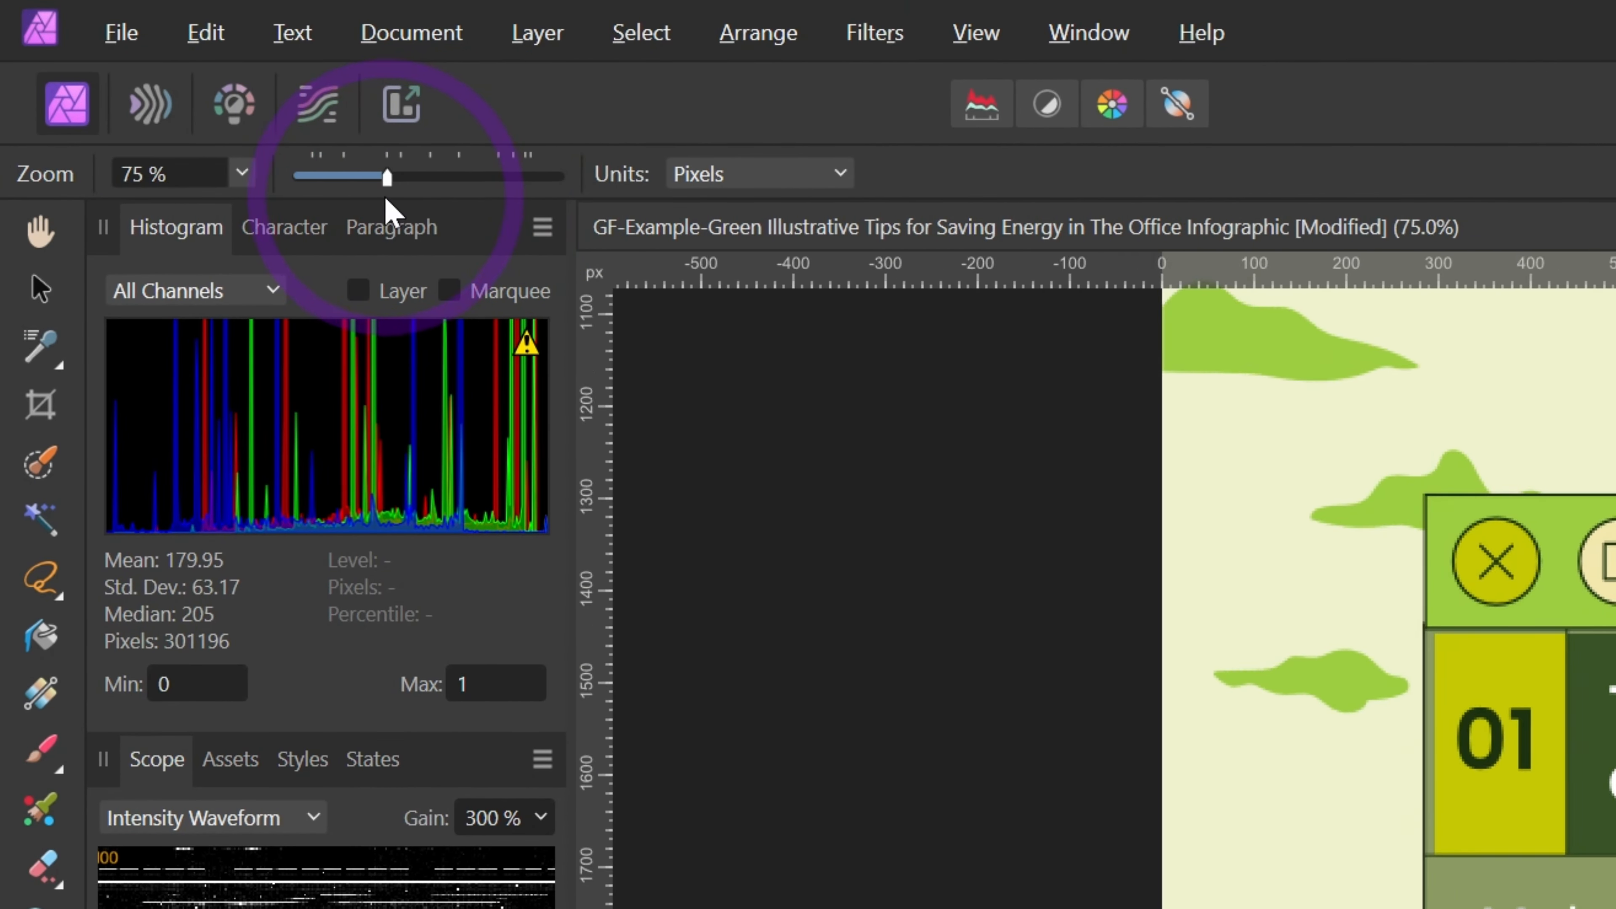
mouse_move(385, 200)
mouse_down()
mouse_move(346, 201)
mouse_move(361, 203)
mouse_up()
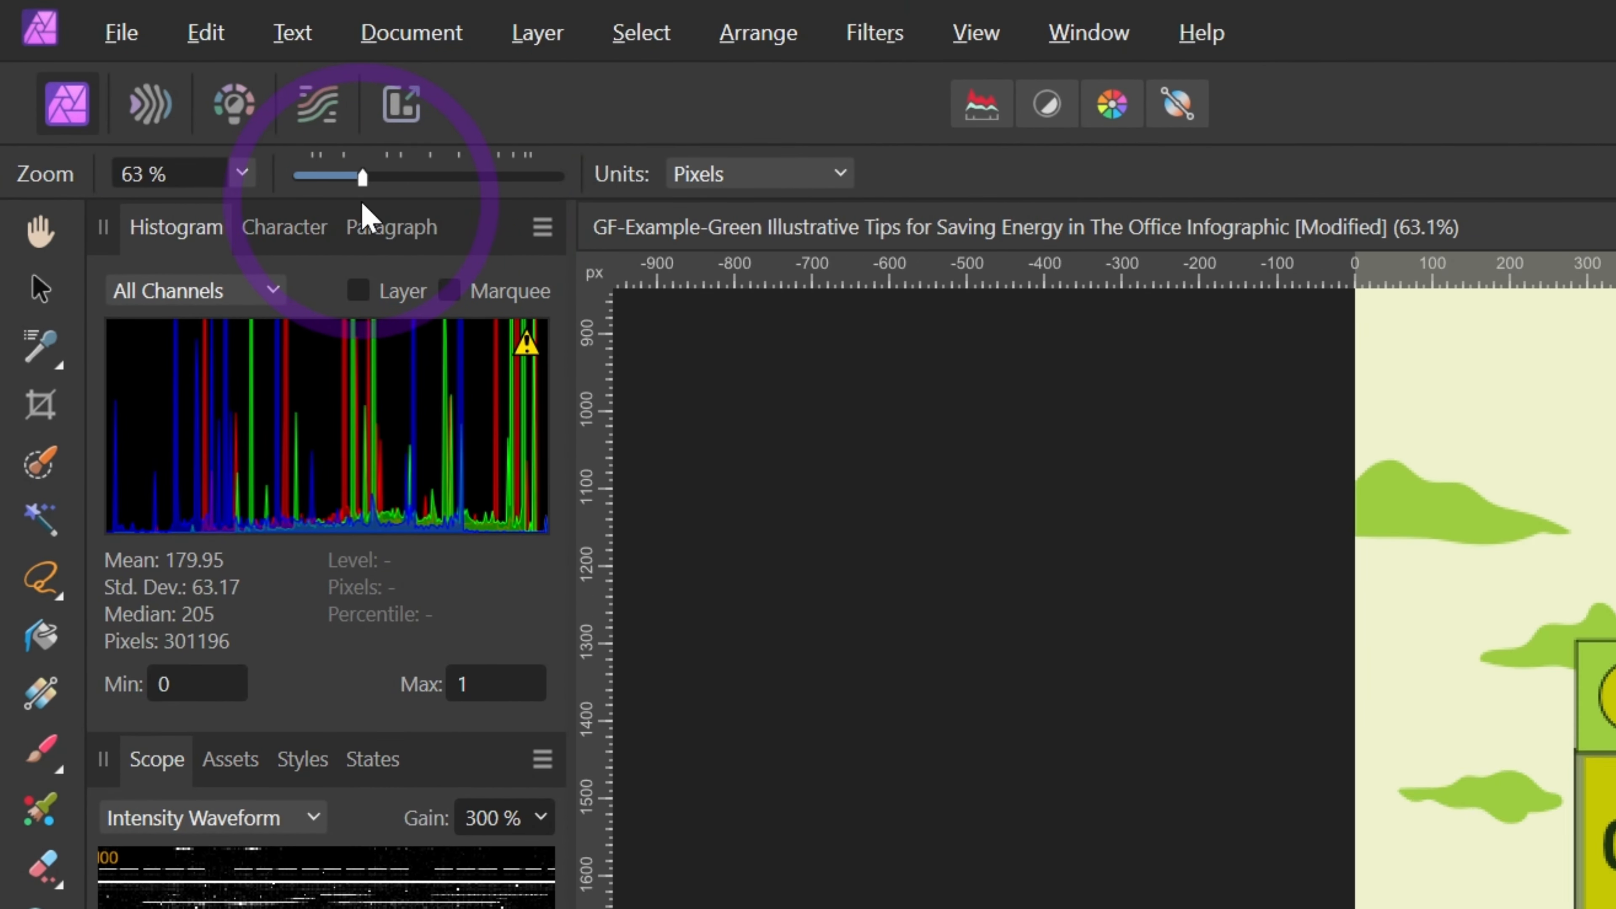
Set the zoom level to exactly 50 %, then switch it to the 80 % preset
click(167, 172)
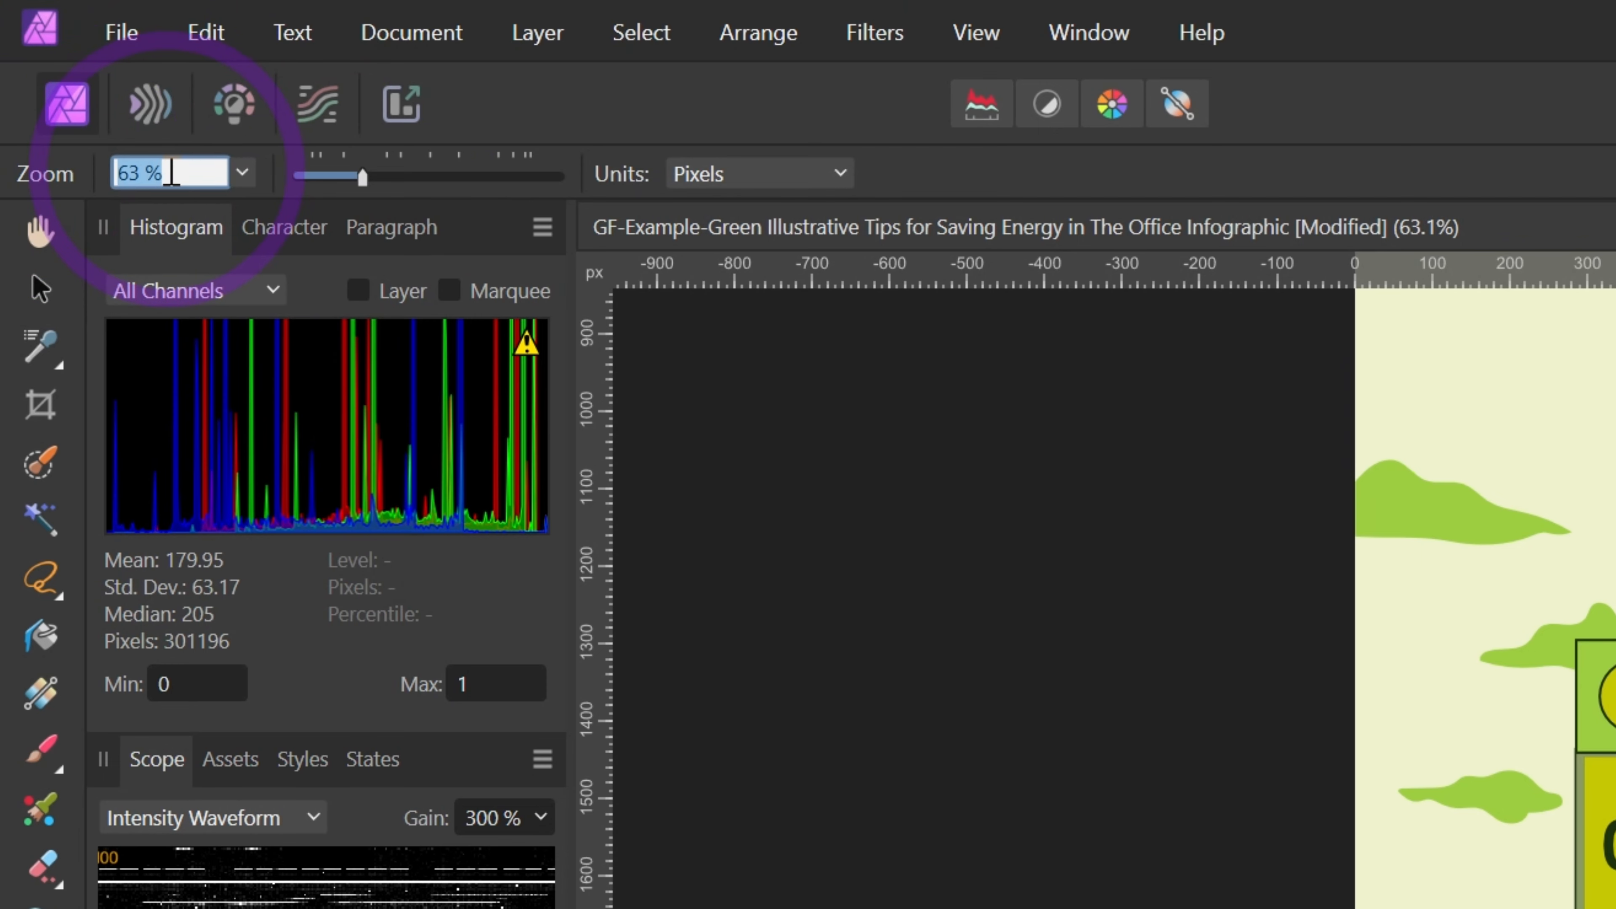
text(50)
key(Return)
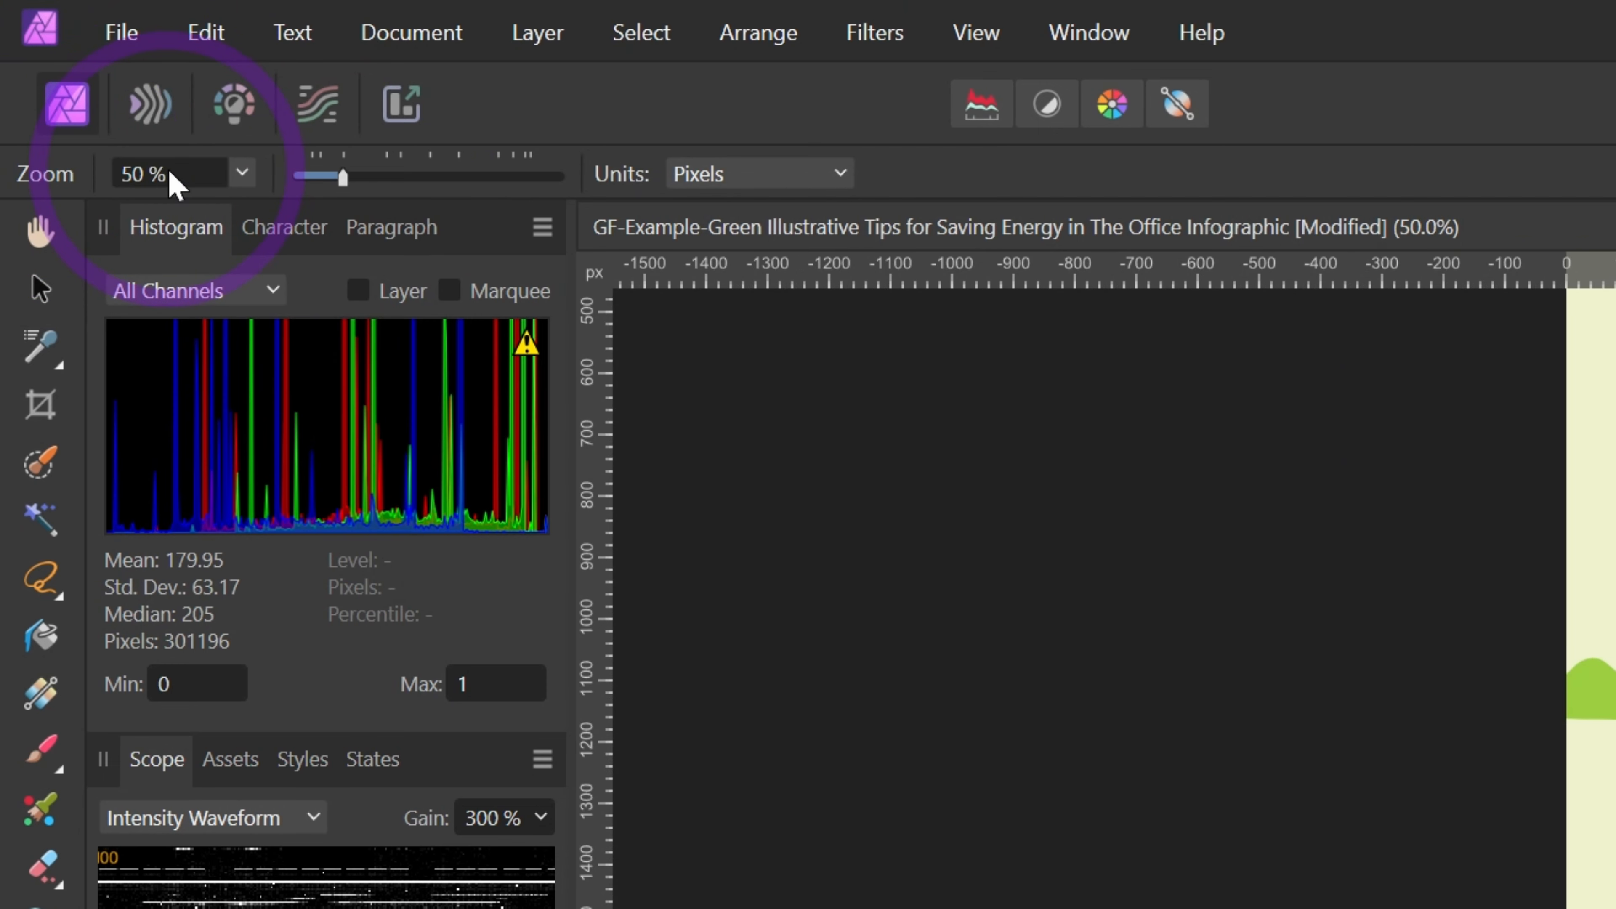
click(240, 175)
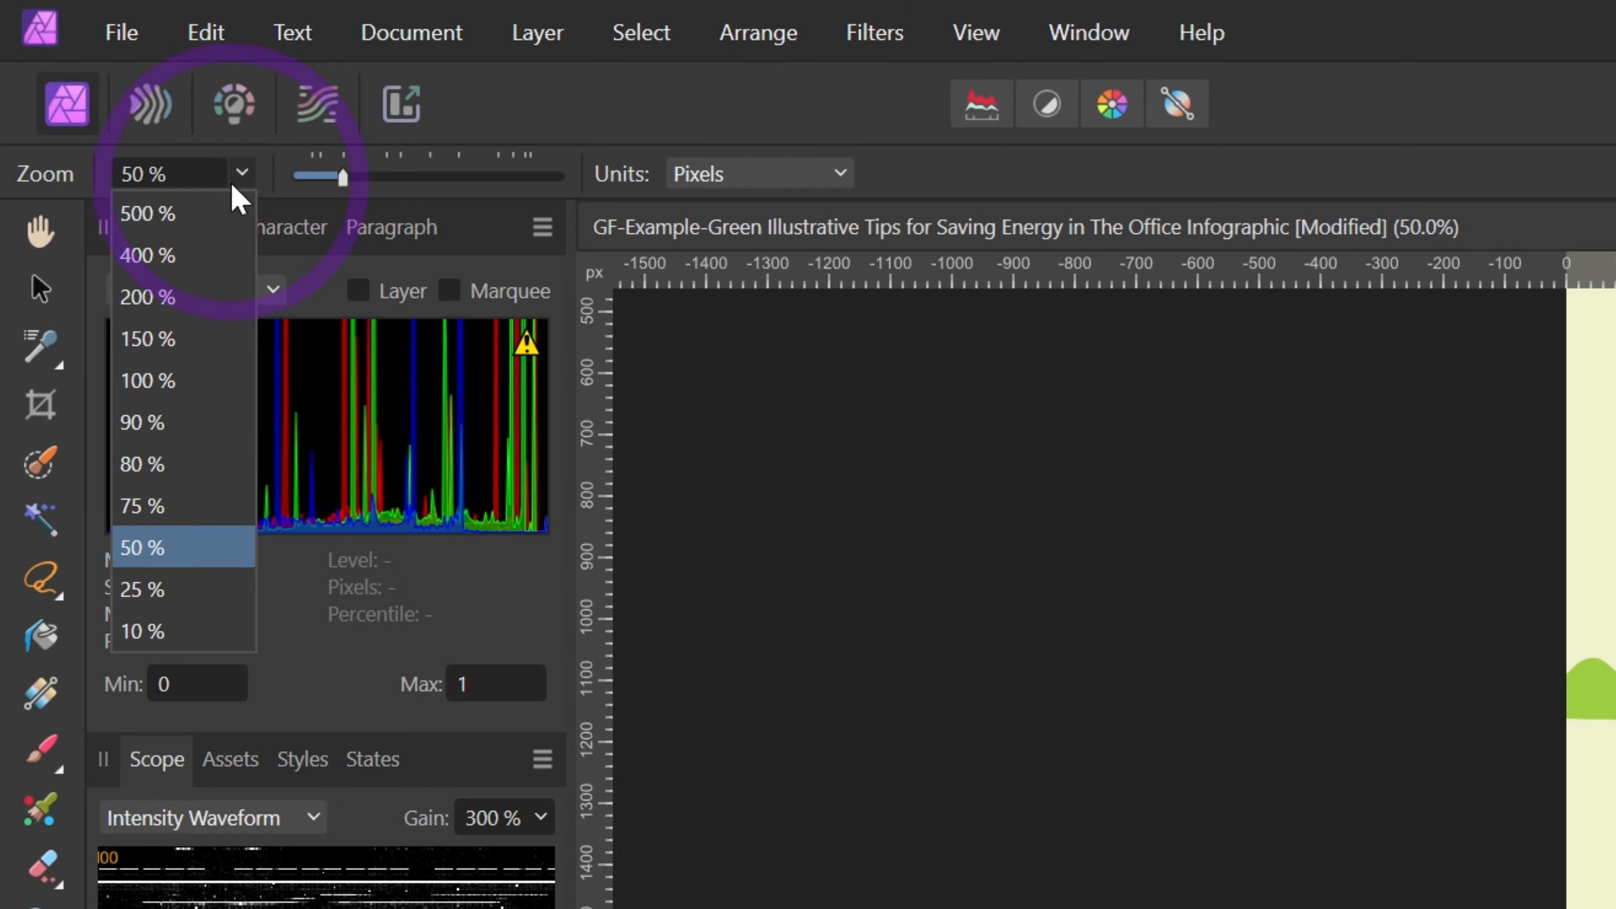
click(169, 467)
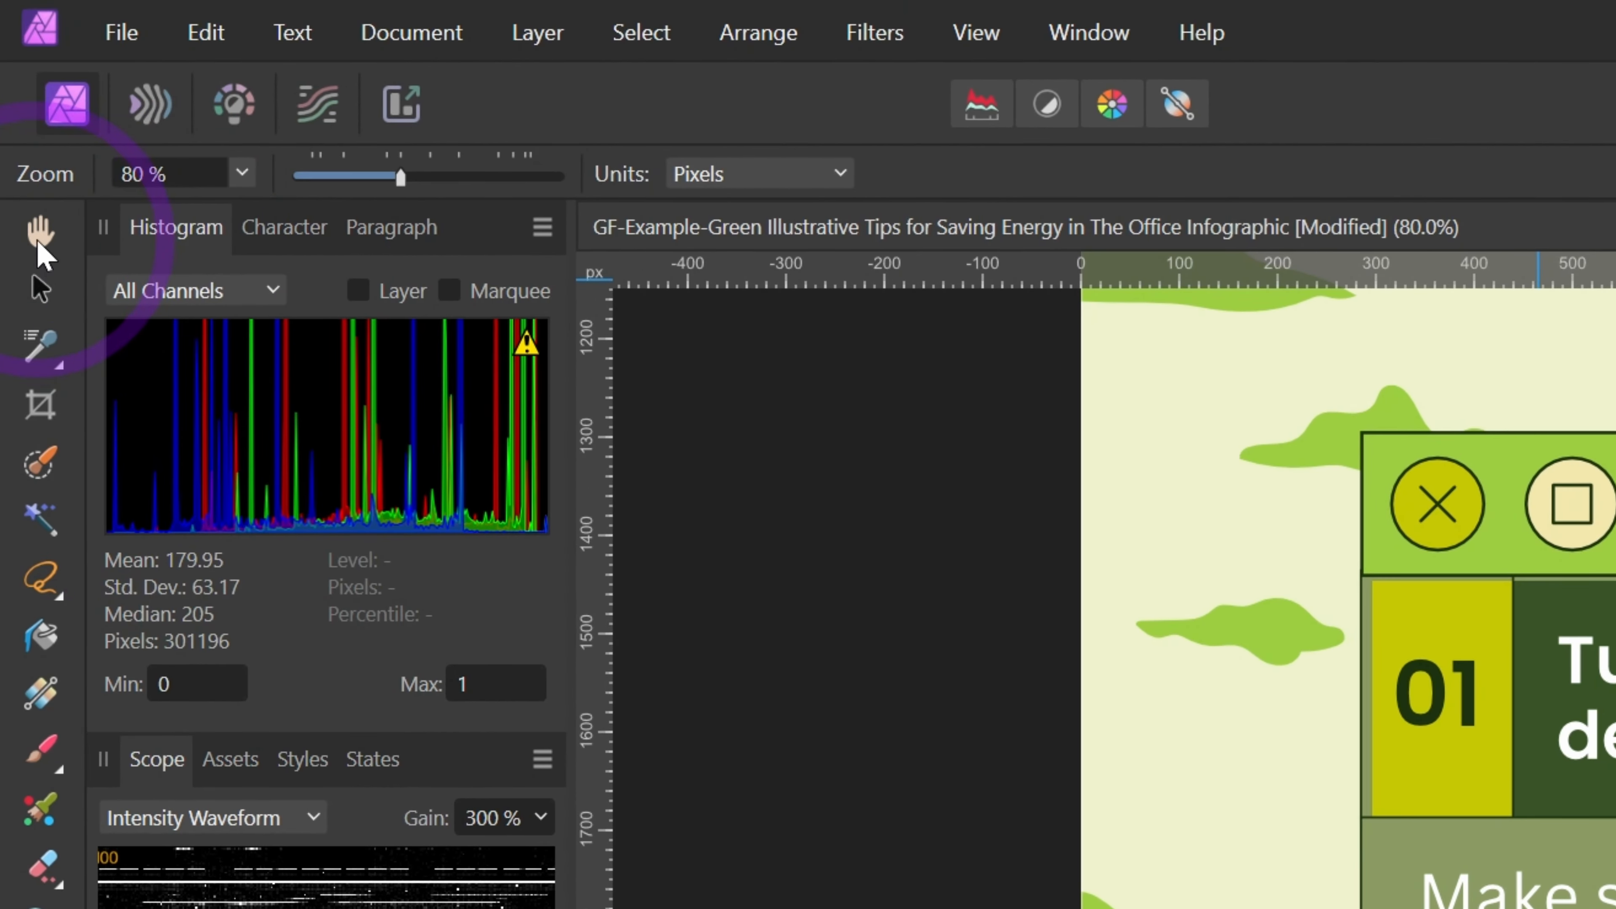
Activate the View tool and examine the available measurement units, including Millimeters
click(39, 236)
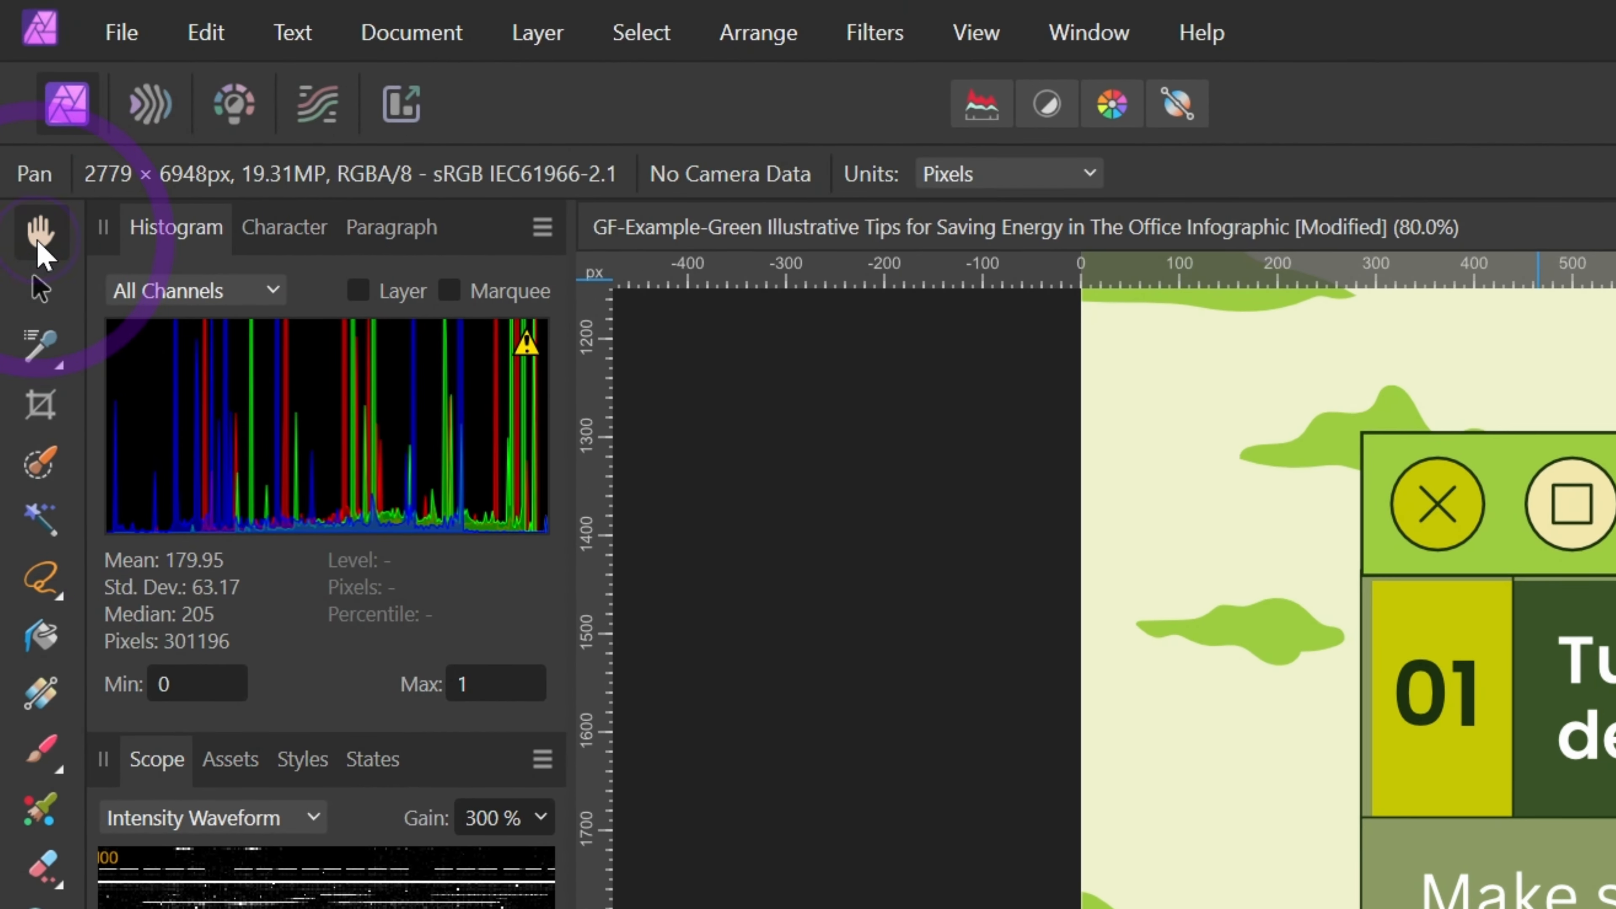
click(998, 178)
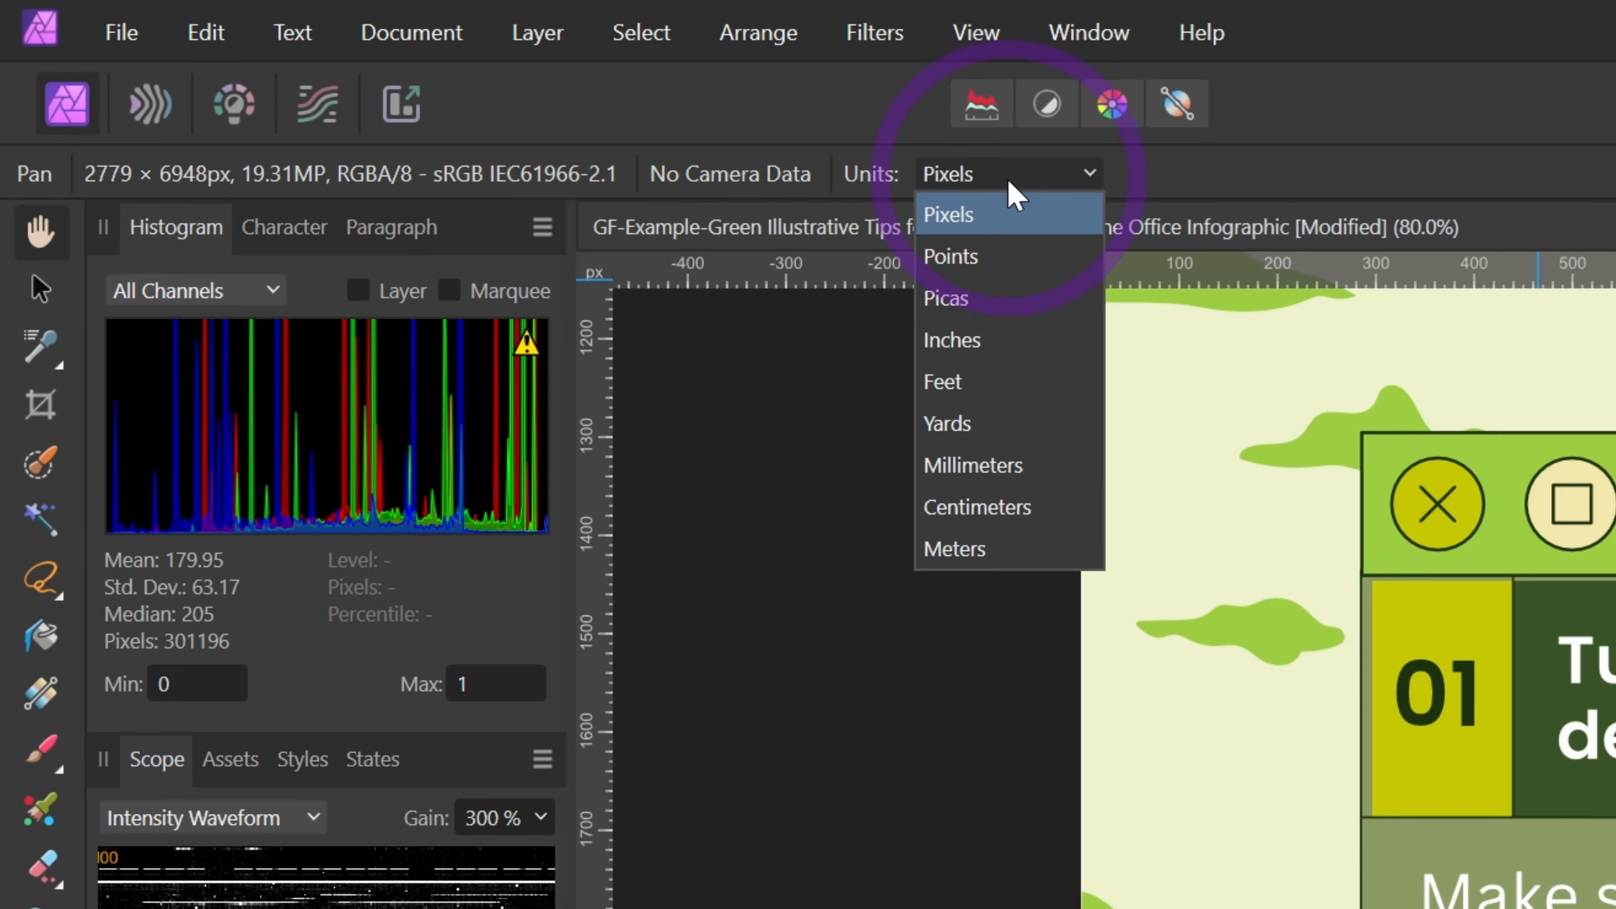
click(1011, 472)
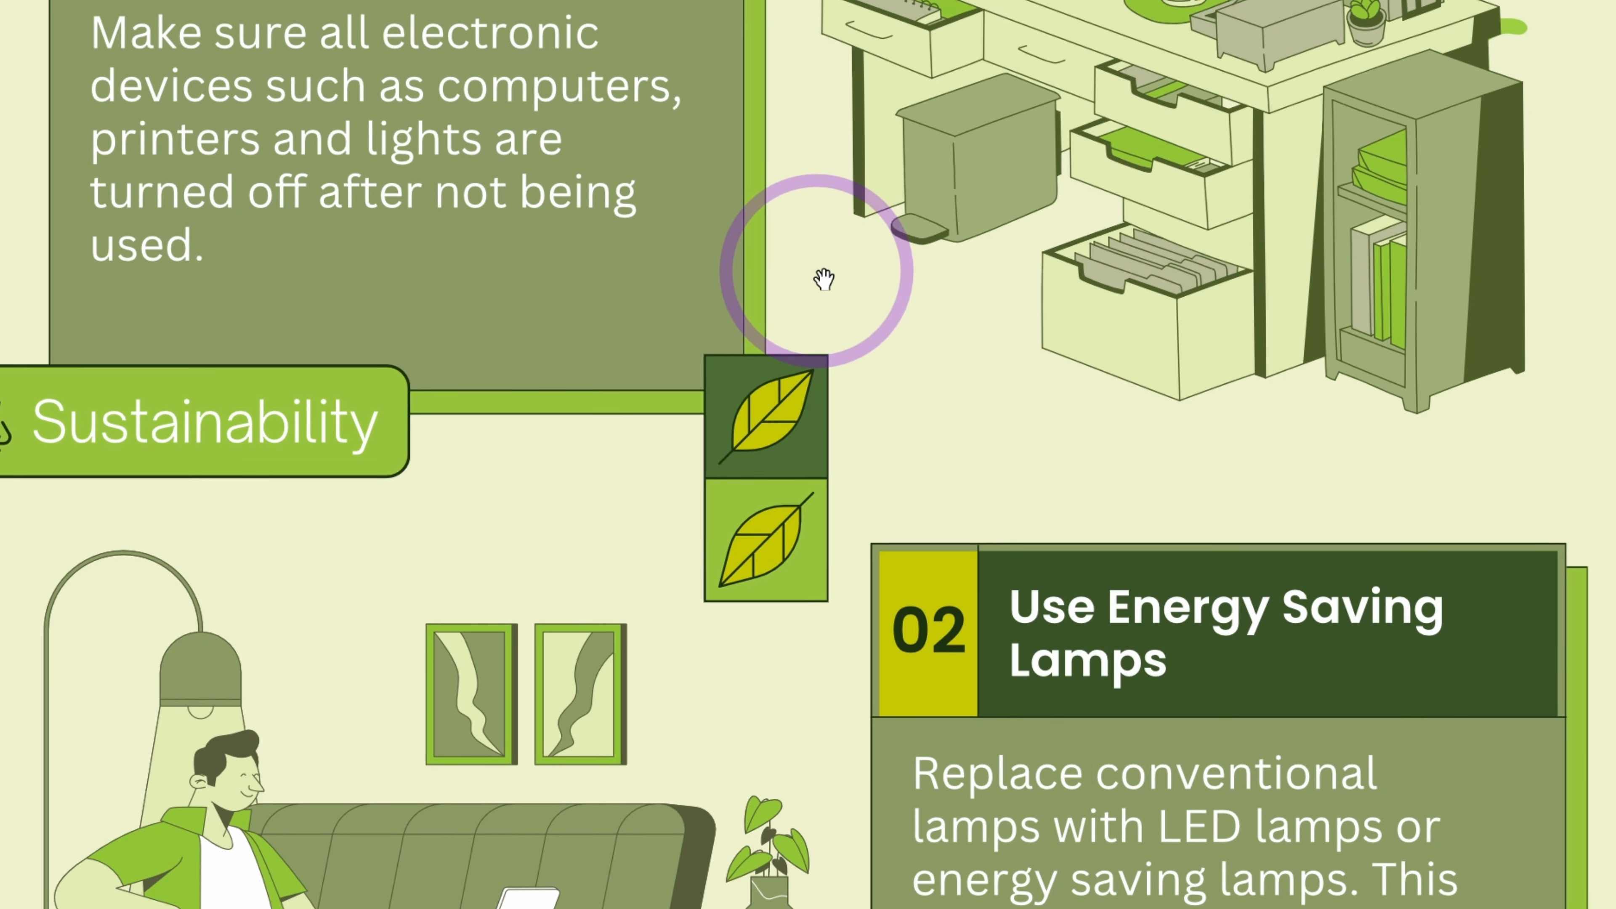
Activate the Zoom tool and fit the whole infographic in view, then fit the view to its width
key(z)
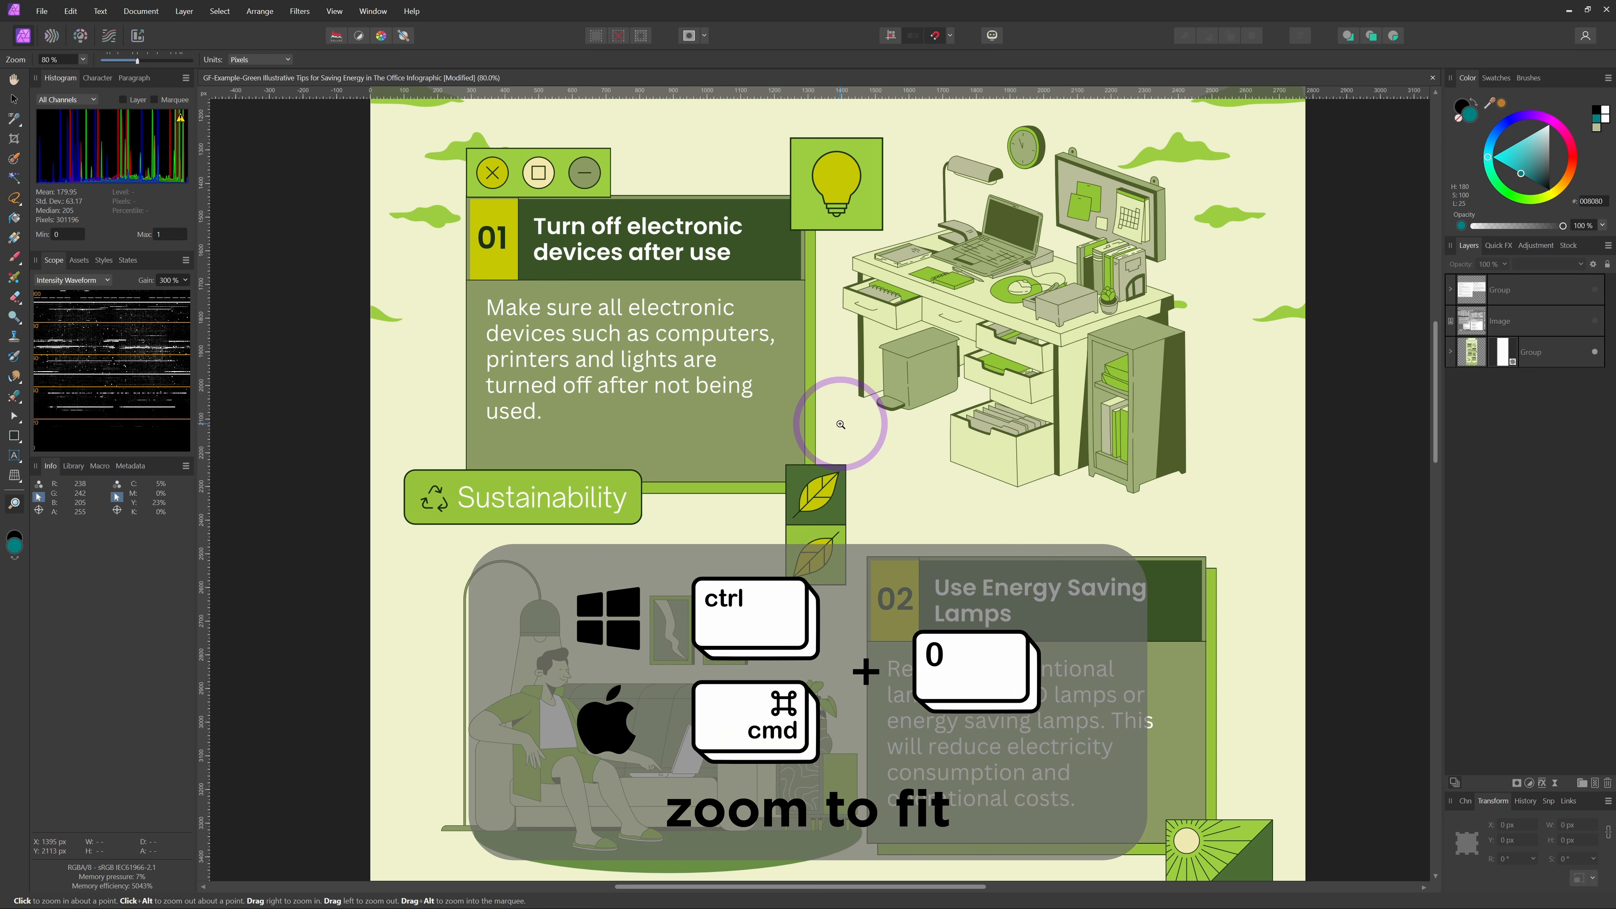
key(ctrl+0)
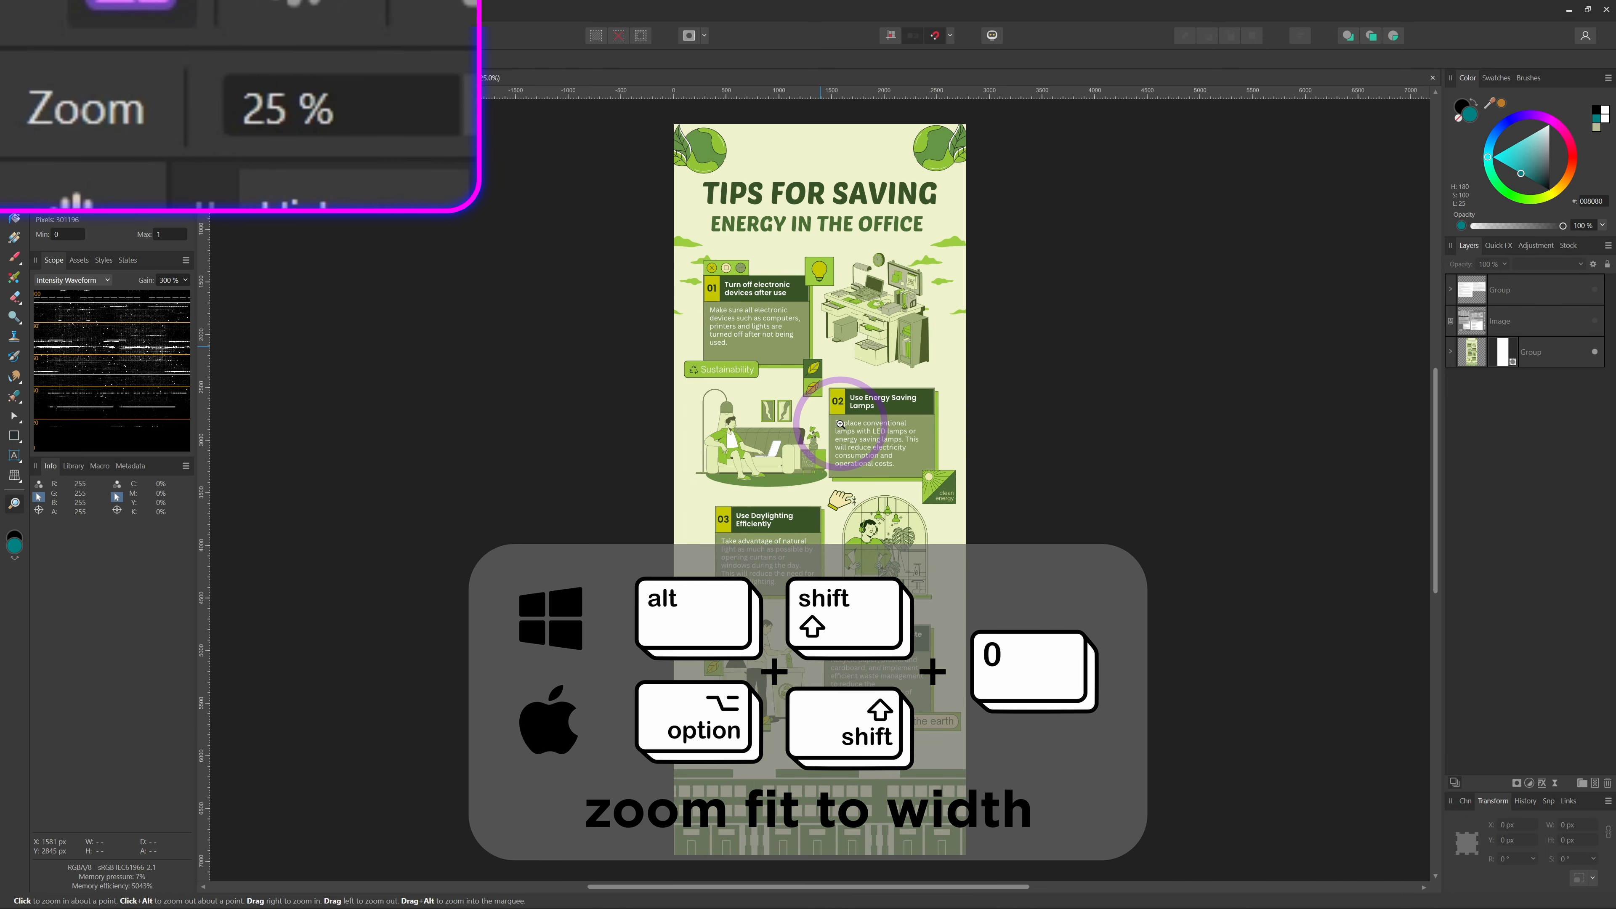
key(alt+shift+0)
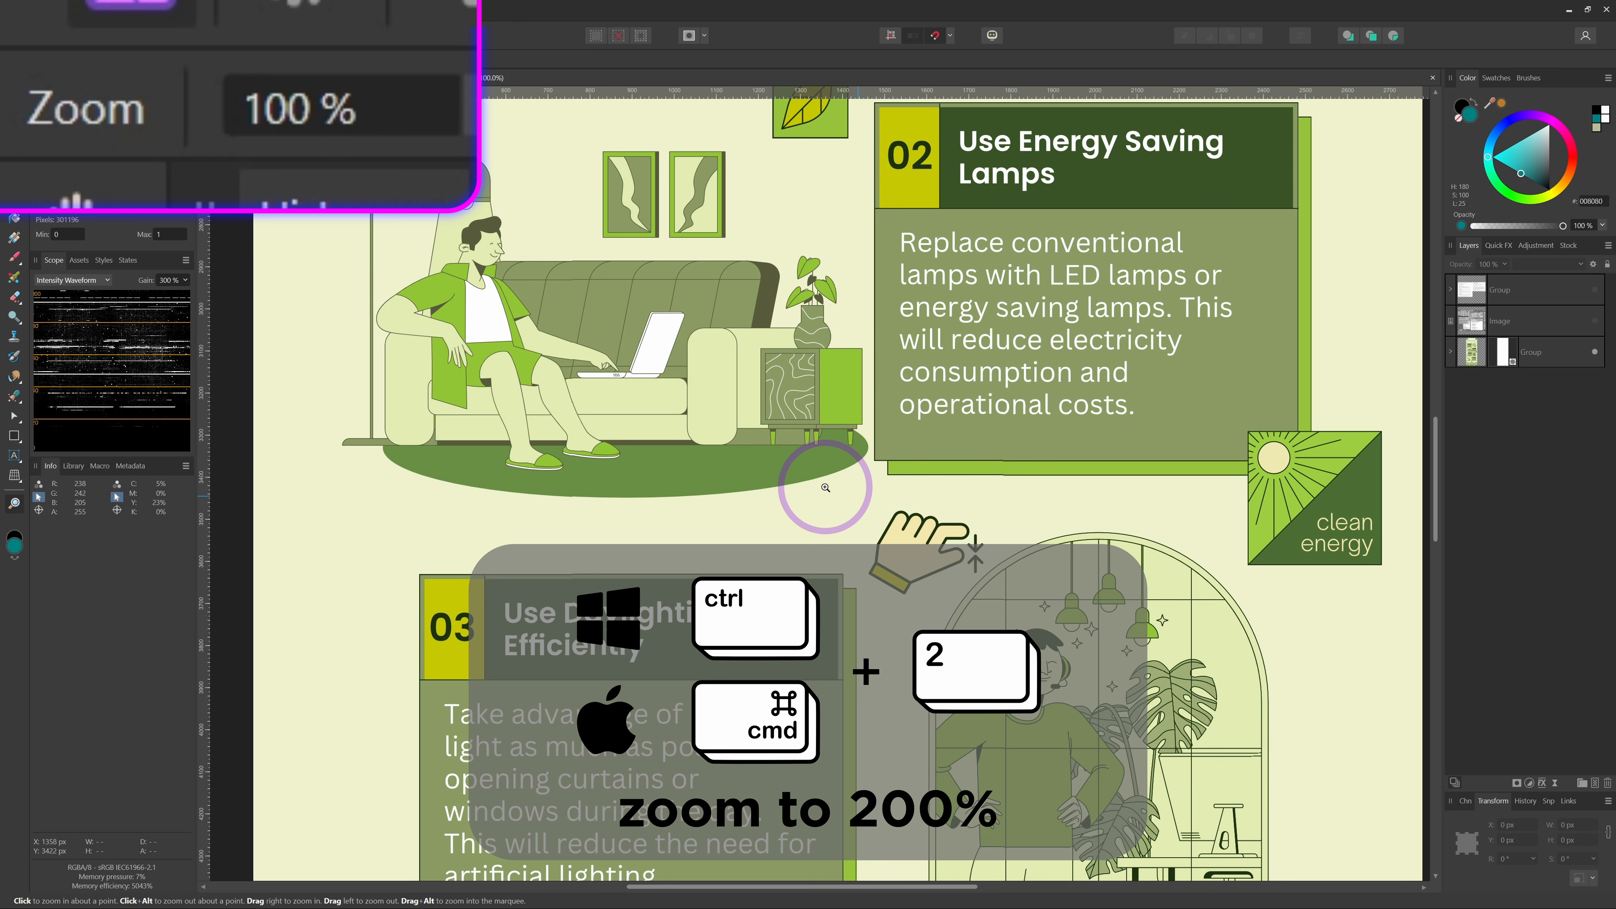
Step the zoom level through 200 %, 400 %, 800 % and 227 %, then return to 100 %
key(ctrl+2)
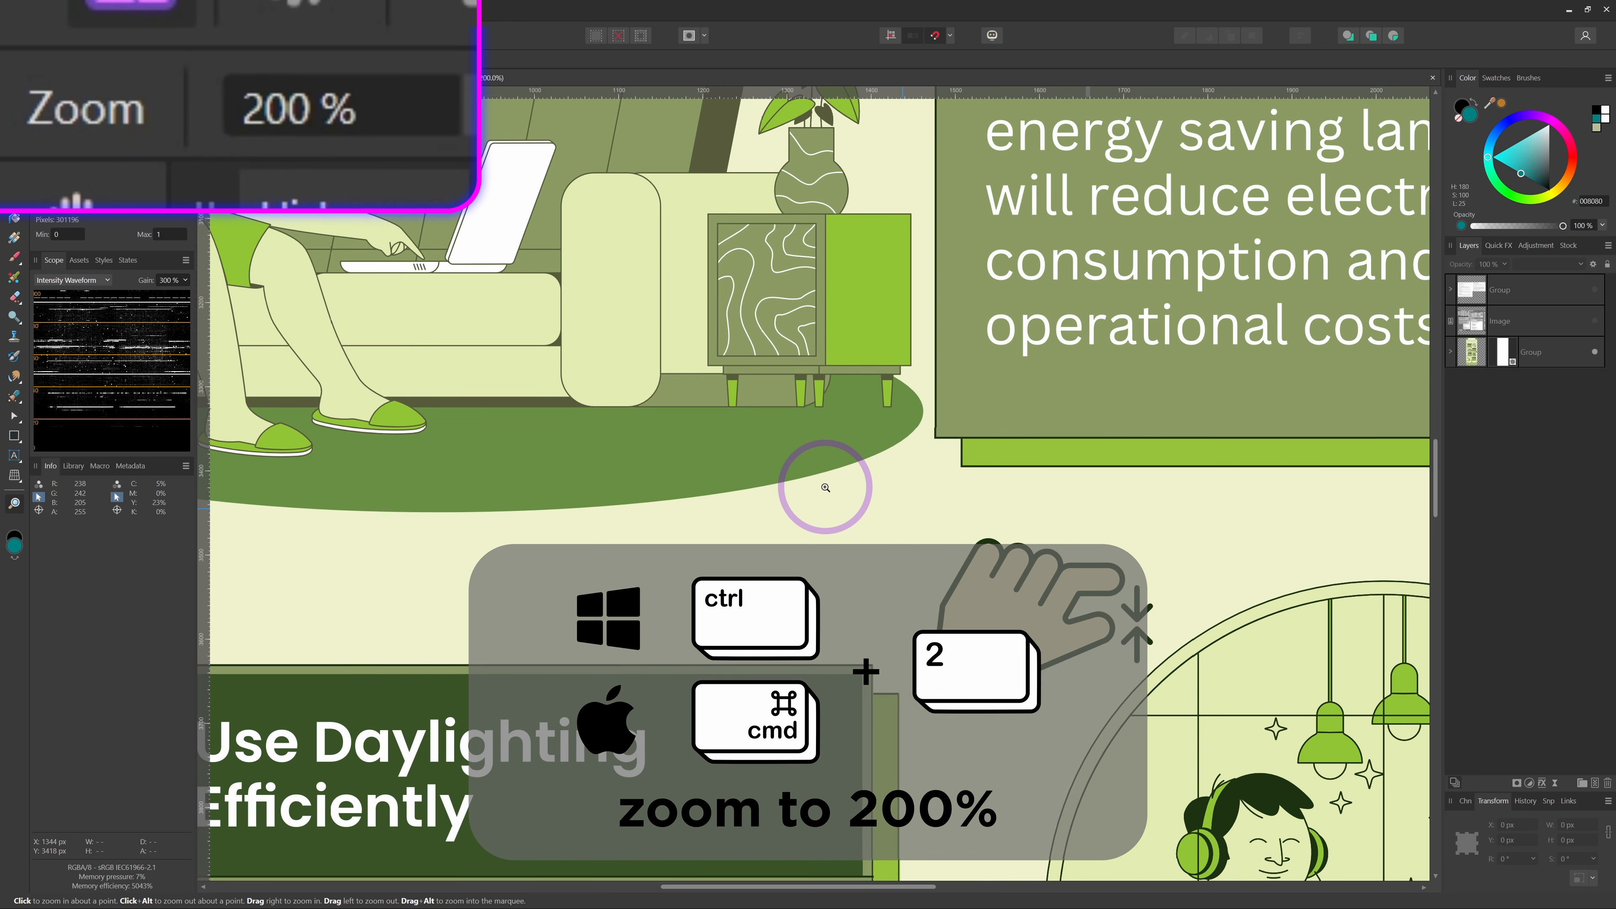
key(ctrl+3)
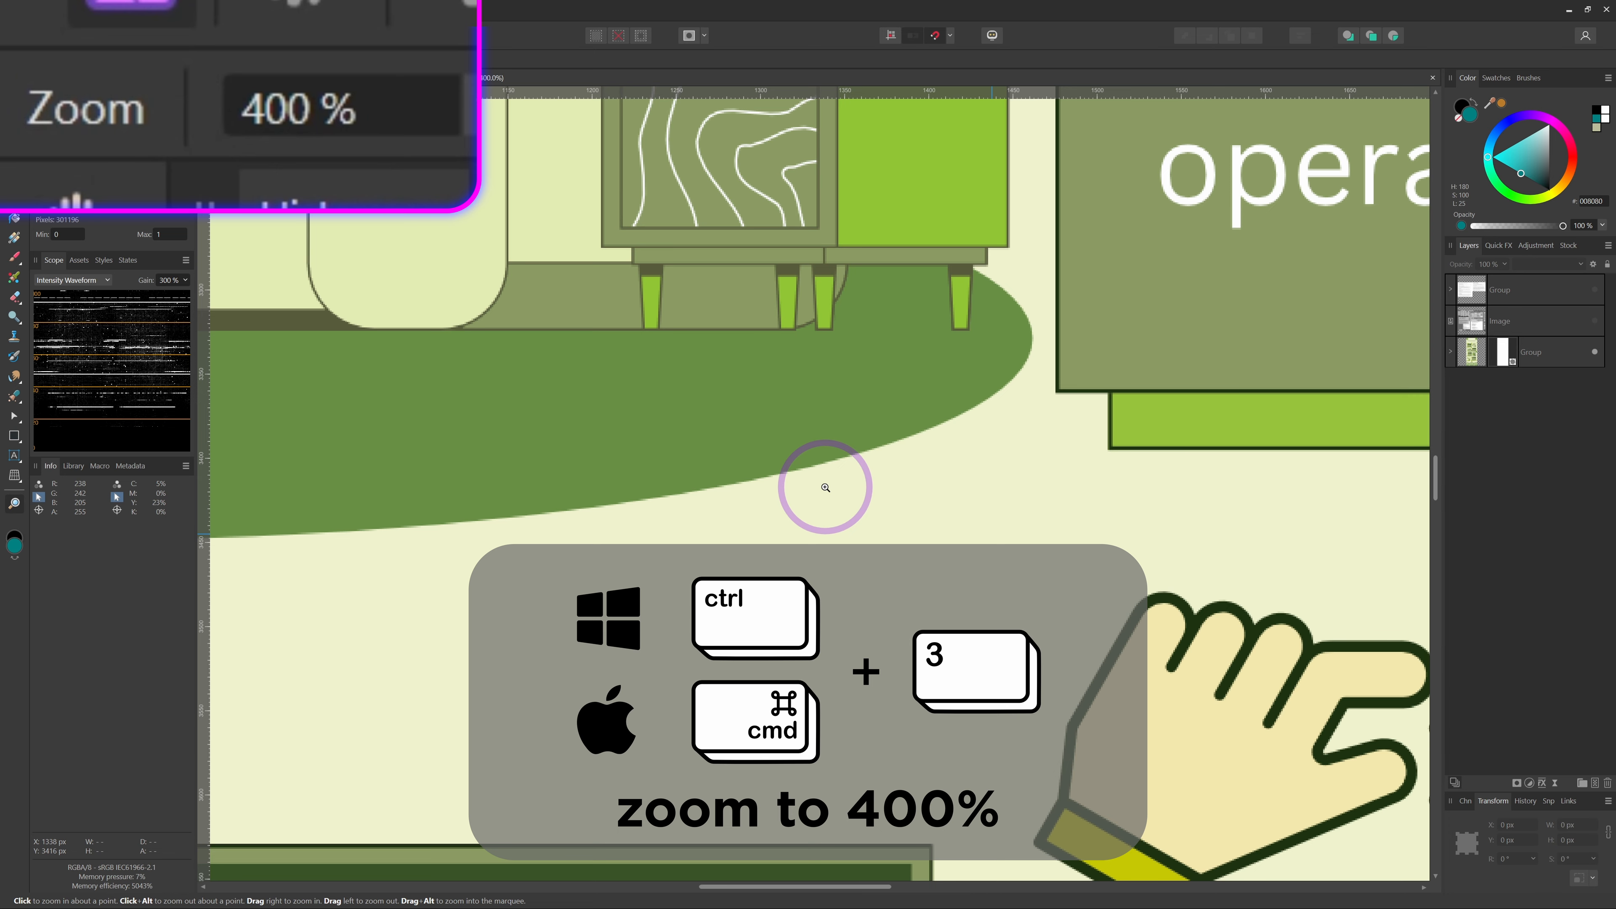
key(ctrl+4)
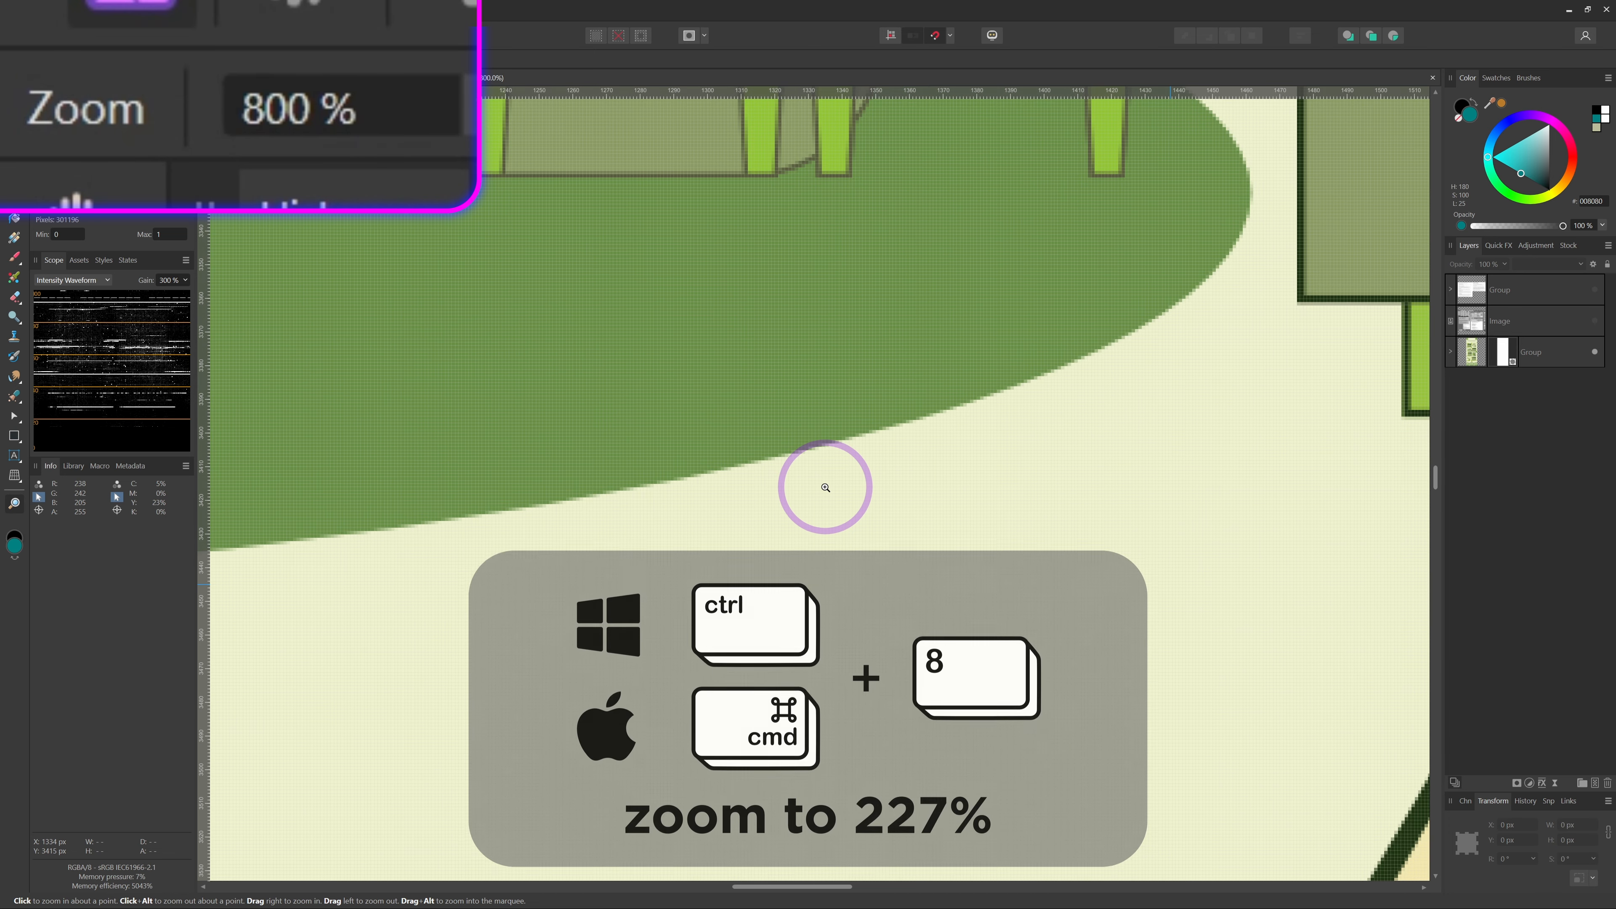
key(ctrl+8)
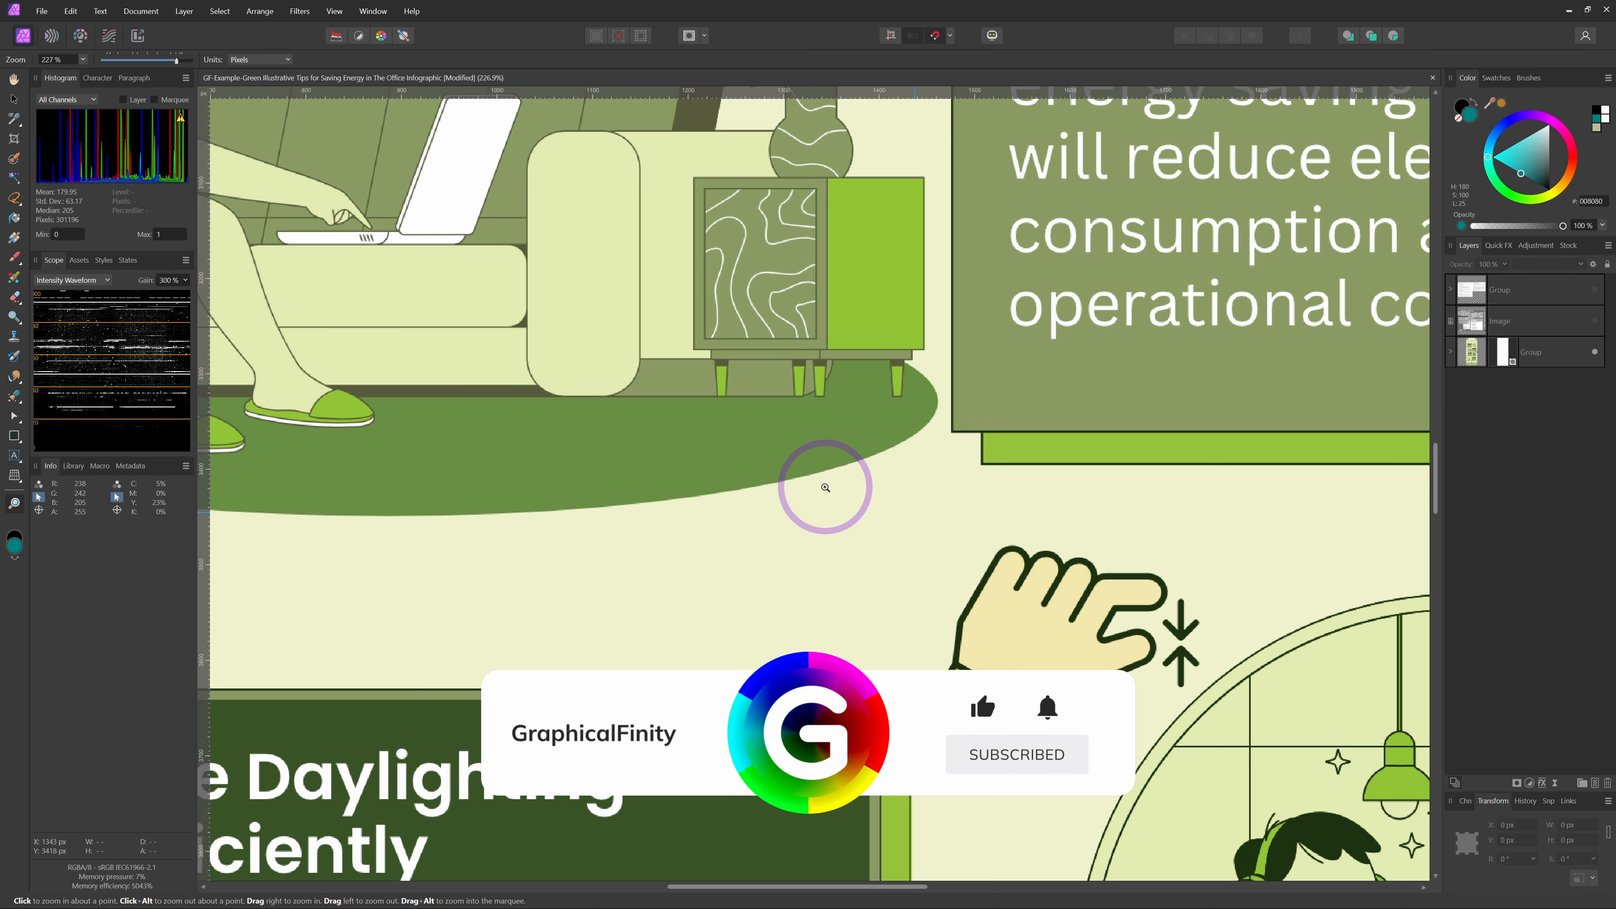
key(ctrl+1)
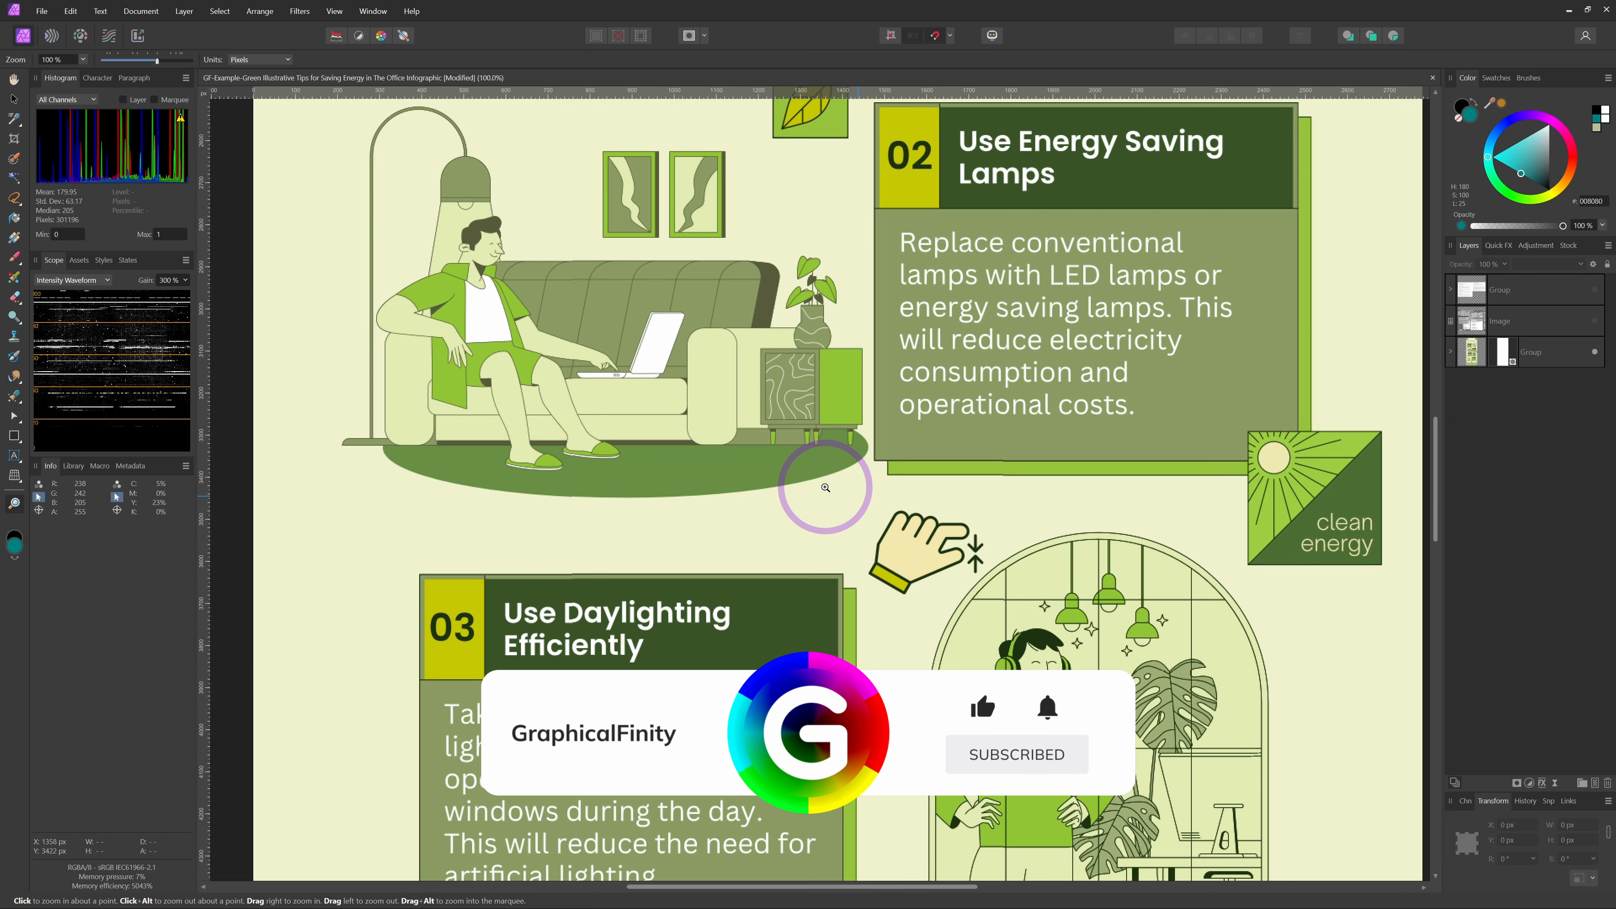
Zoom out and back in incrementally around the sofa illustration, finishing at 100 %
key(ctrl+minus)
key(ctrl+minus)
key(ctrl+minus)
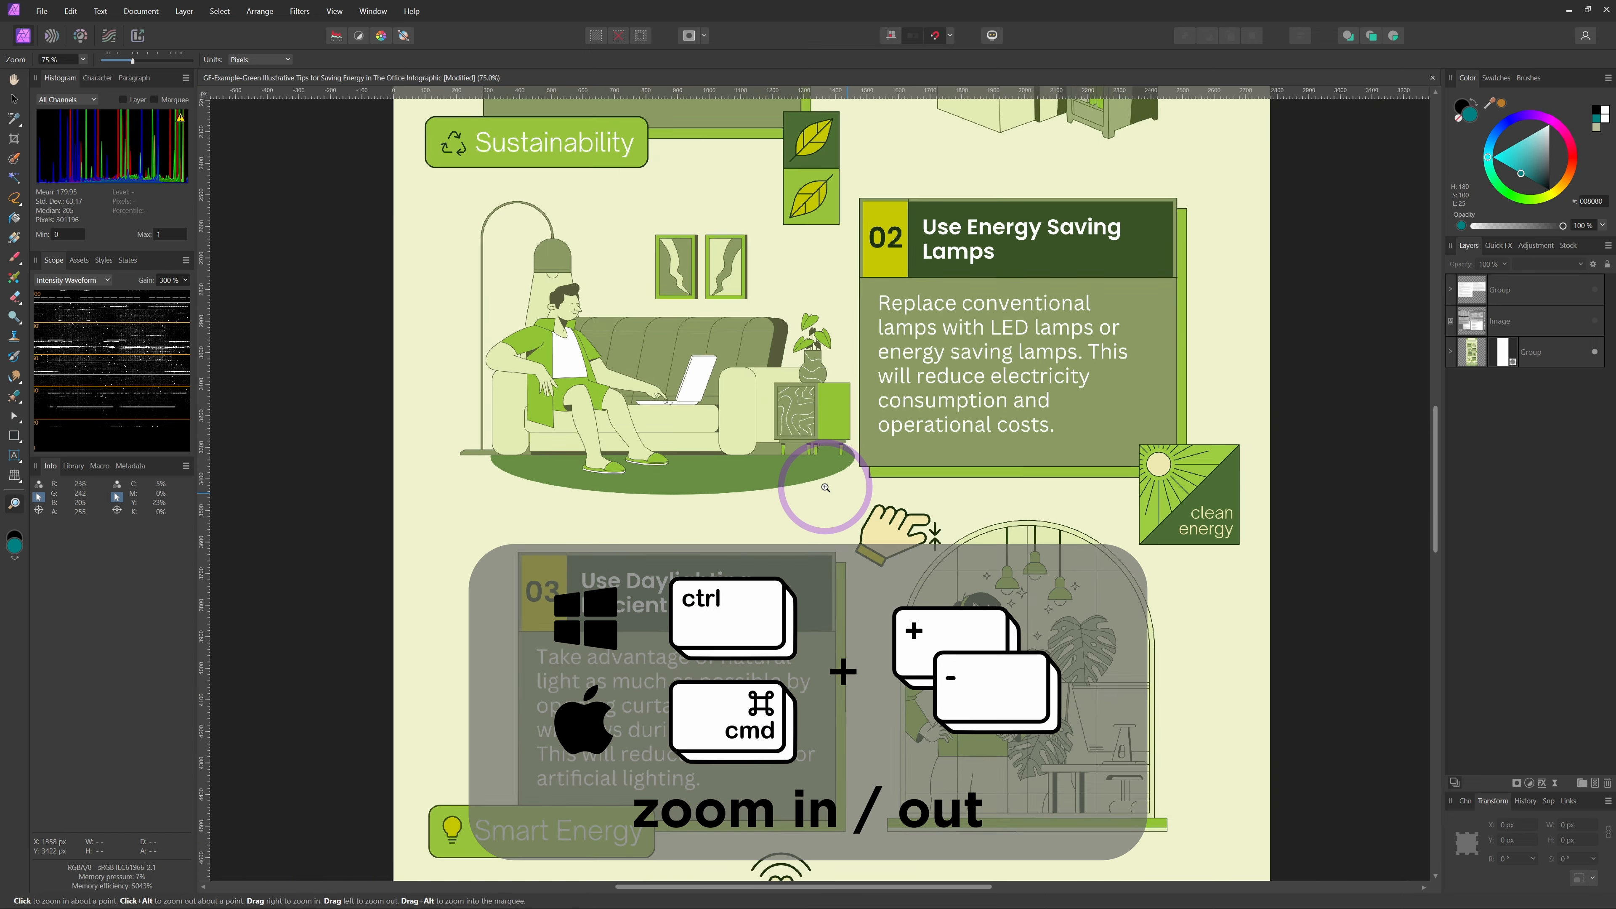
click(826, 488)
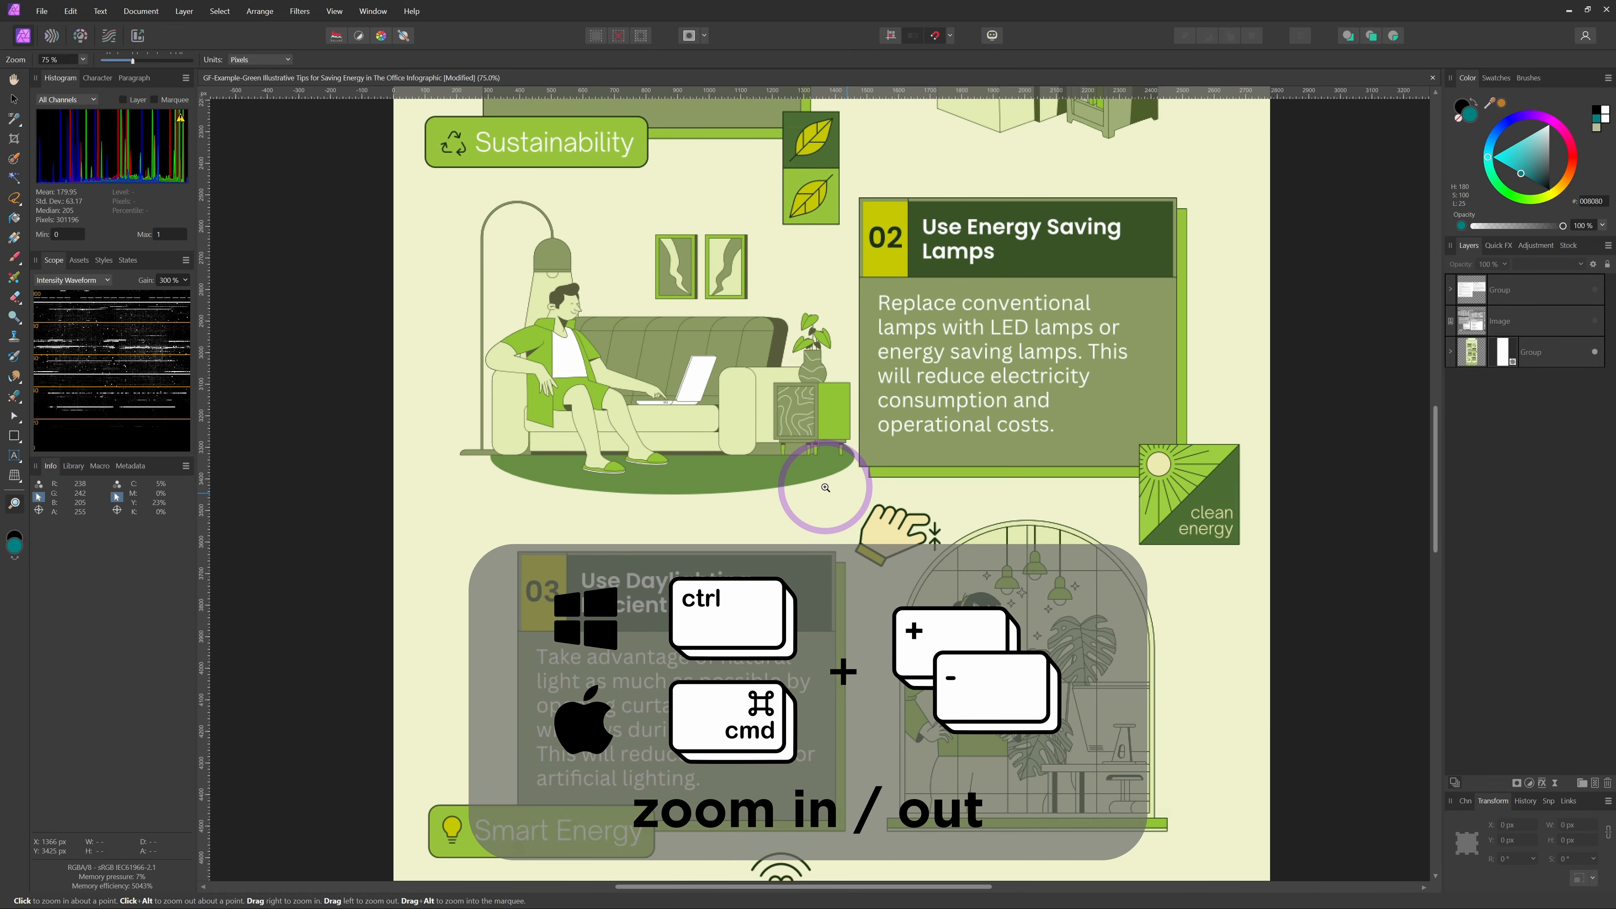
click(826, 488)
click(826, 488)
alt+click(825, 488)
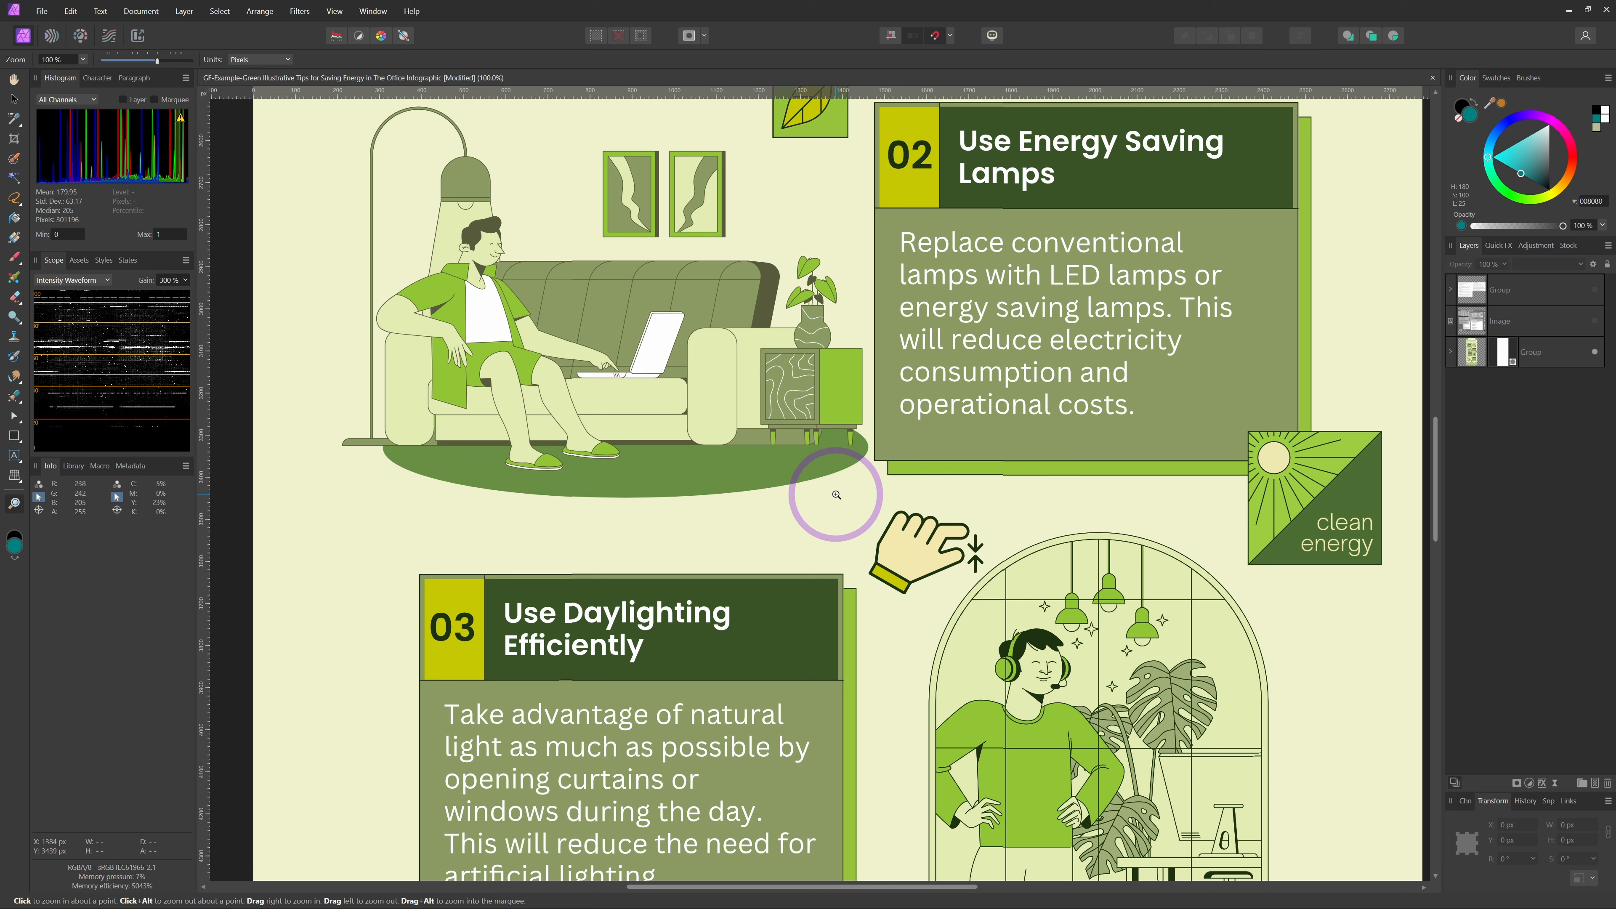
Activate the Move tool and repeatedly zoom out and in around the edge of the green rug below the cabinet
key(v)
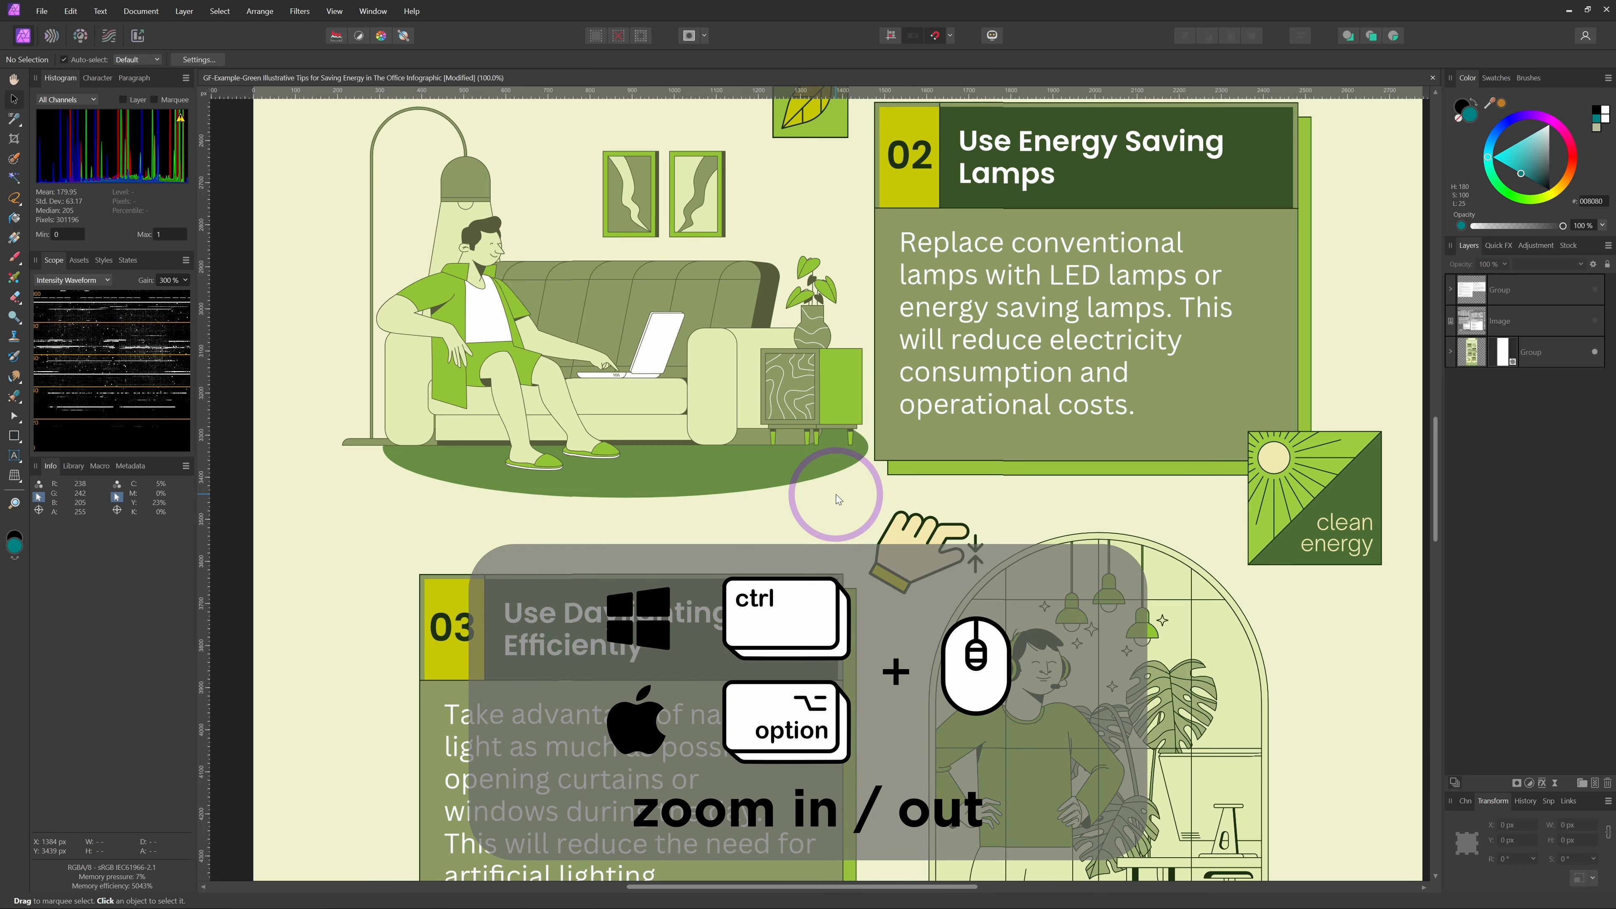
scroll(836, 494, down, 5)
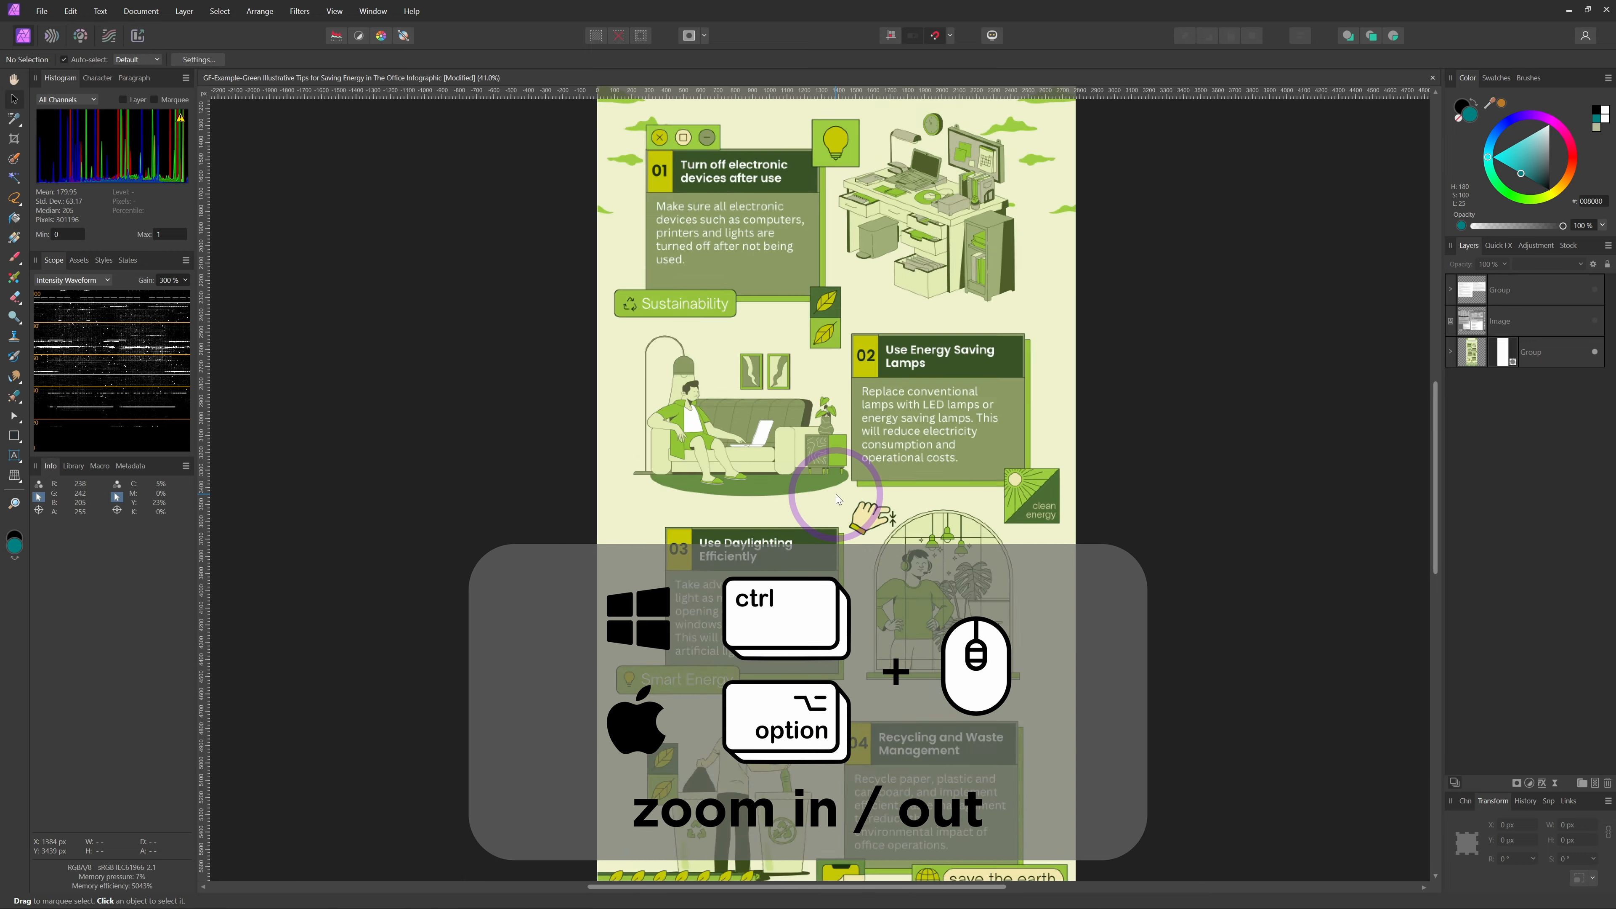
scroll(836, 494, up, 6)
scroll(836, 494, down, 5)
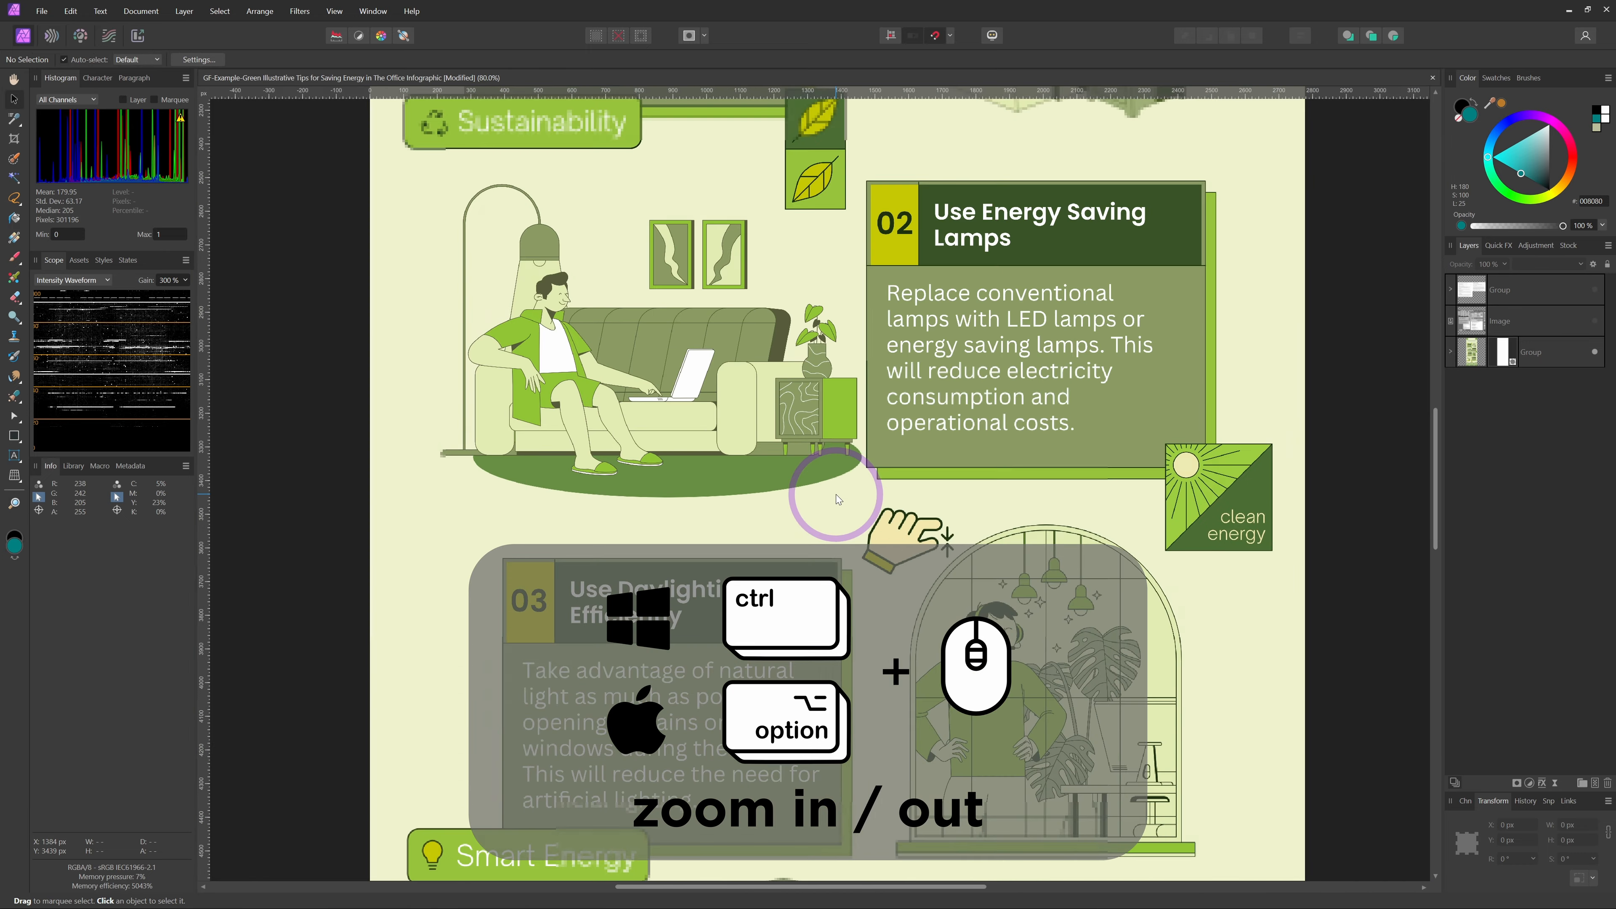
scroll(837, 494, up, 5)
scroll(836, 494, down, 5)
scroll(837, 494, up, 5)
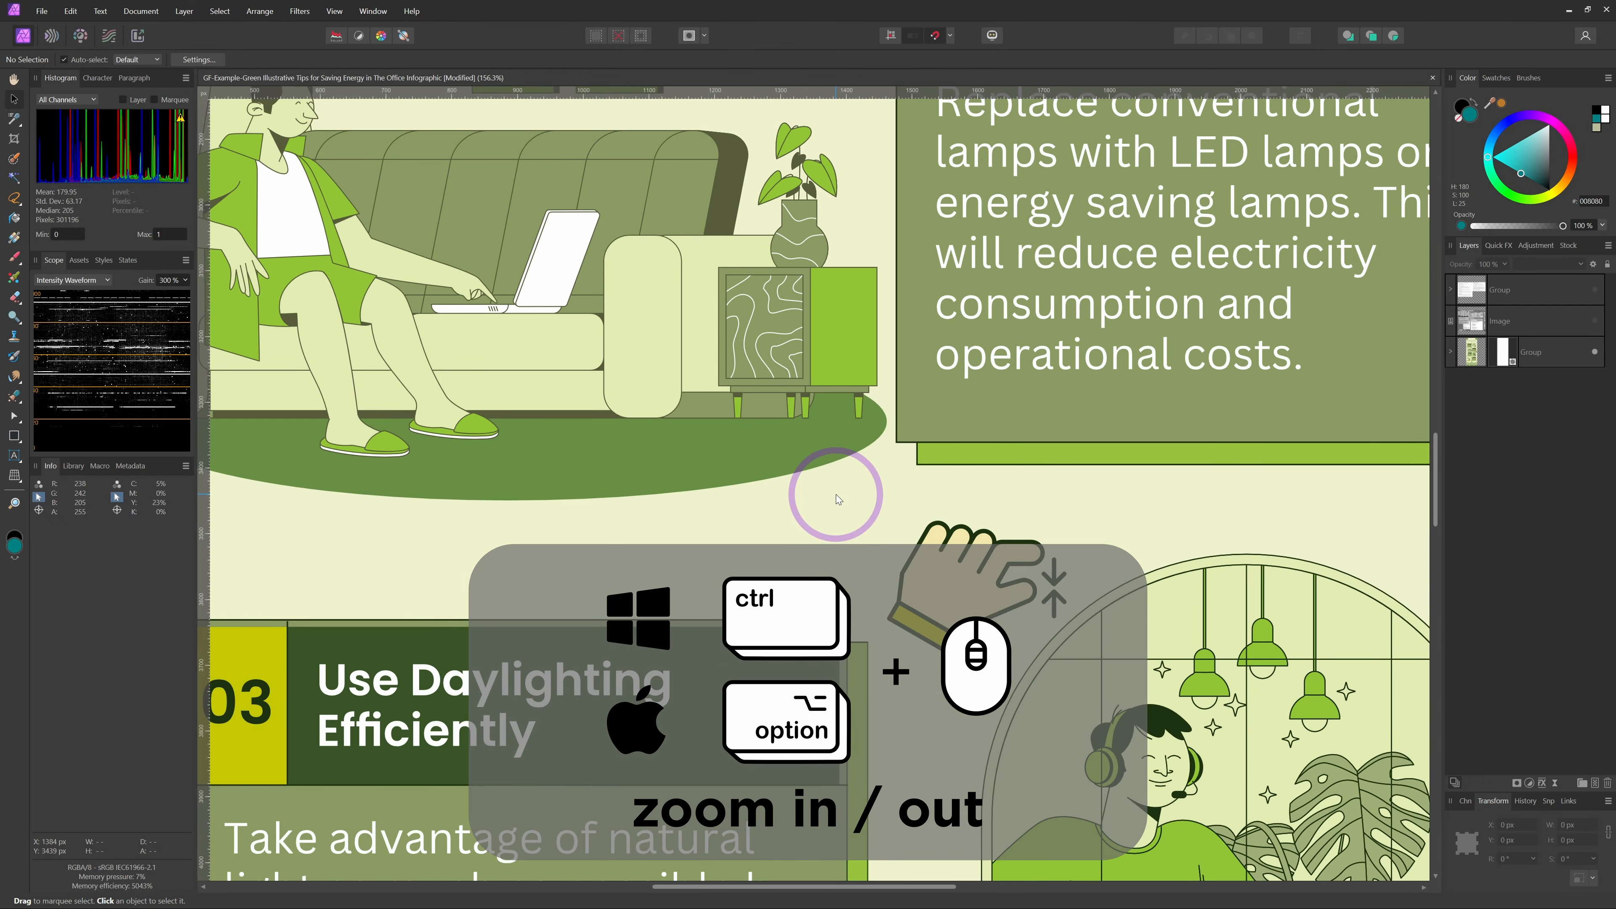
scroll(836, 494, down, 2)
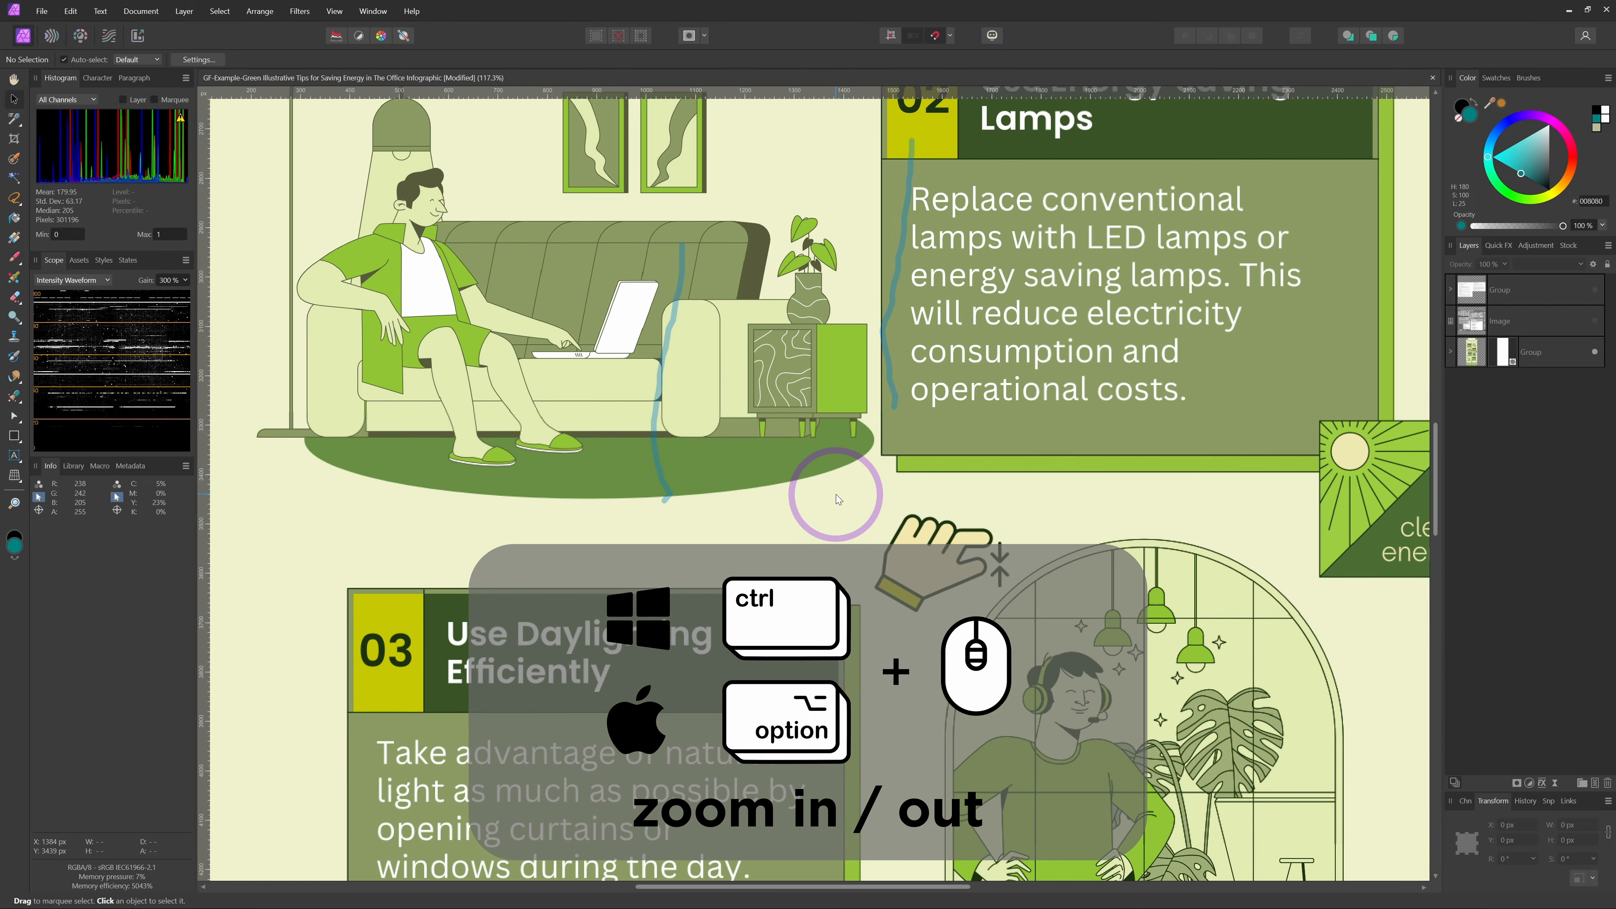
scroll(836, 494, down, 3)
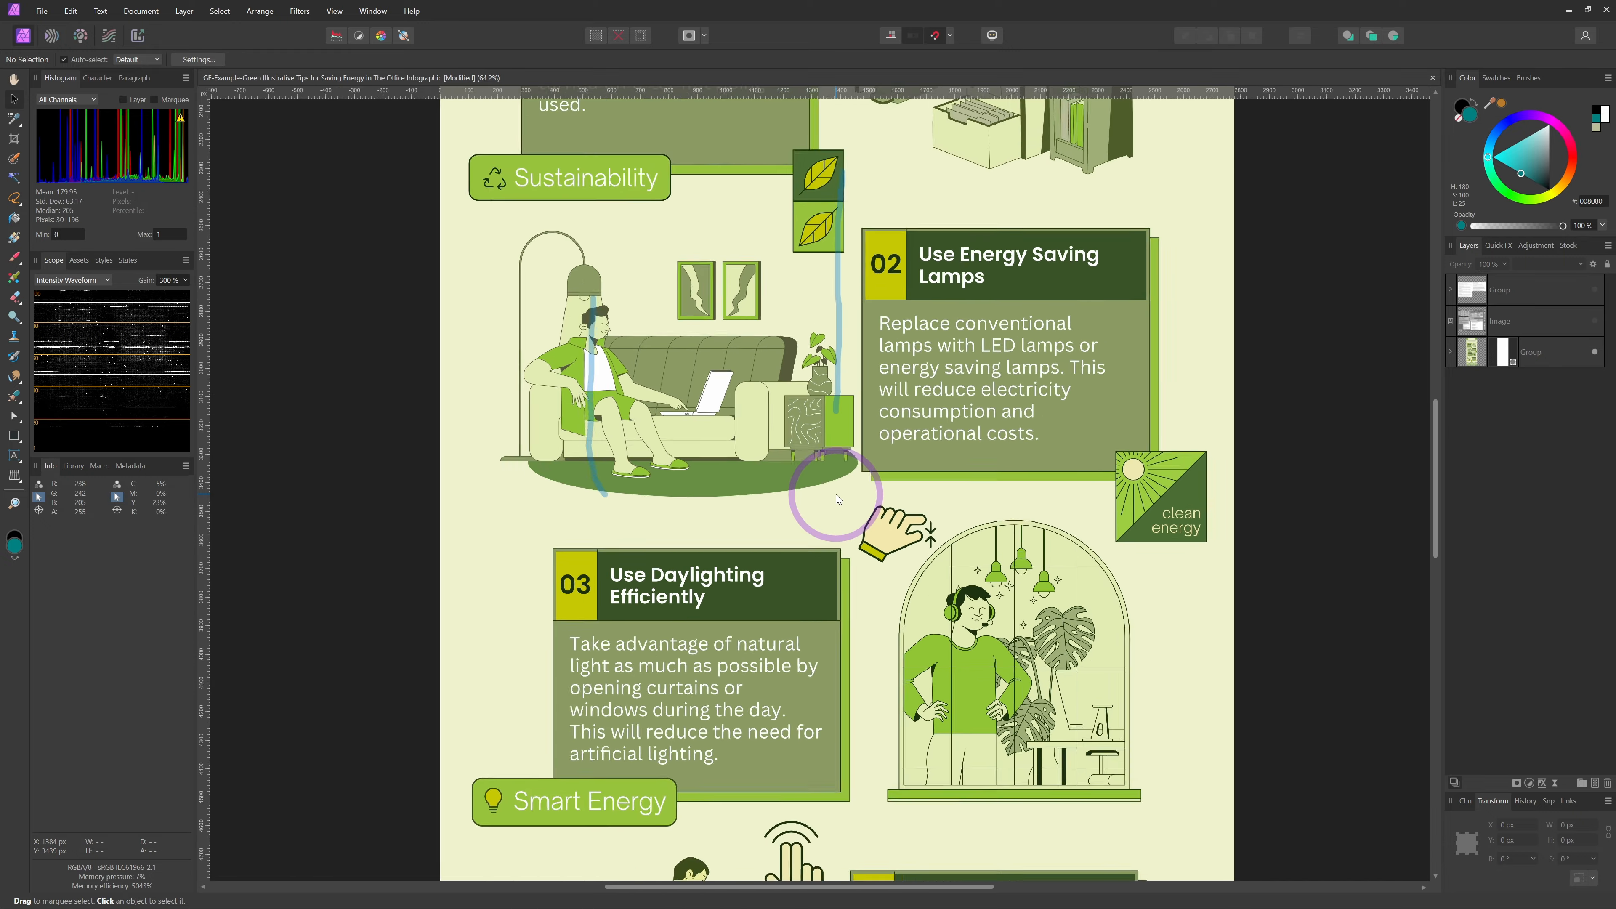
scroll(836, 494, up, 7)
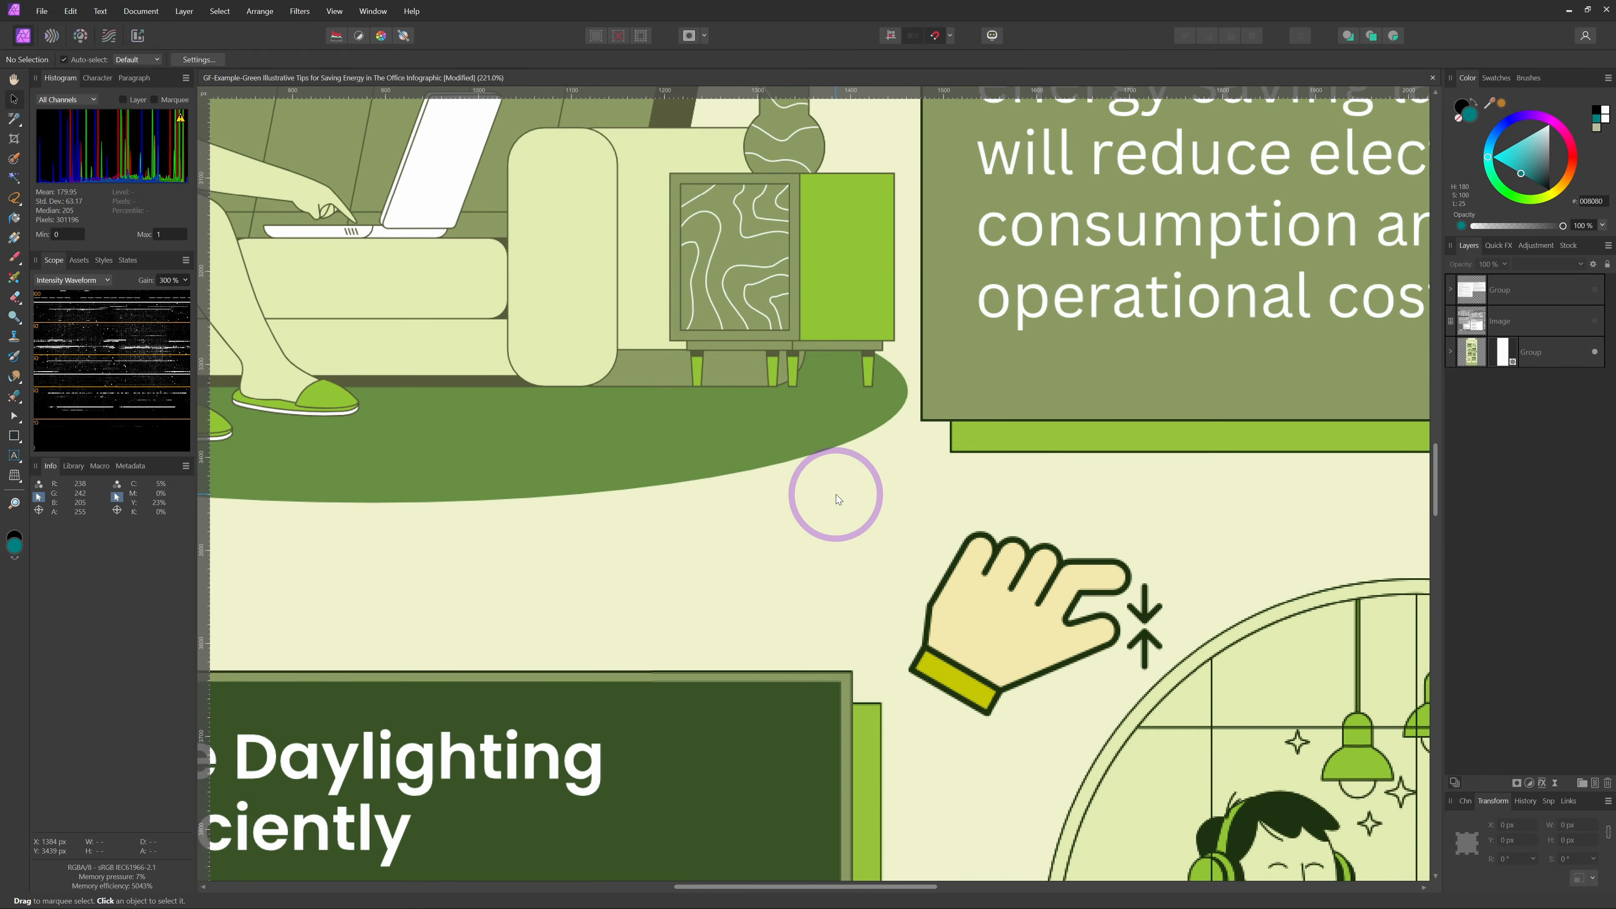
scroll(786, 528, down, 8)
scroll(785, 528, up, 4)
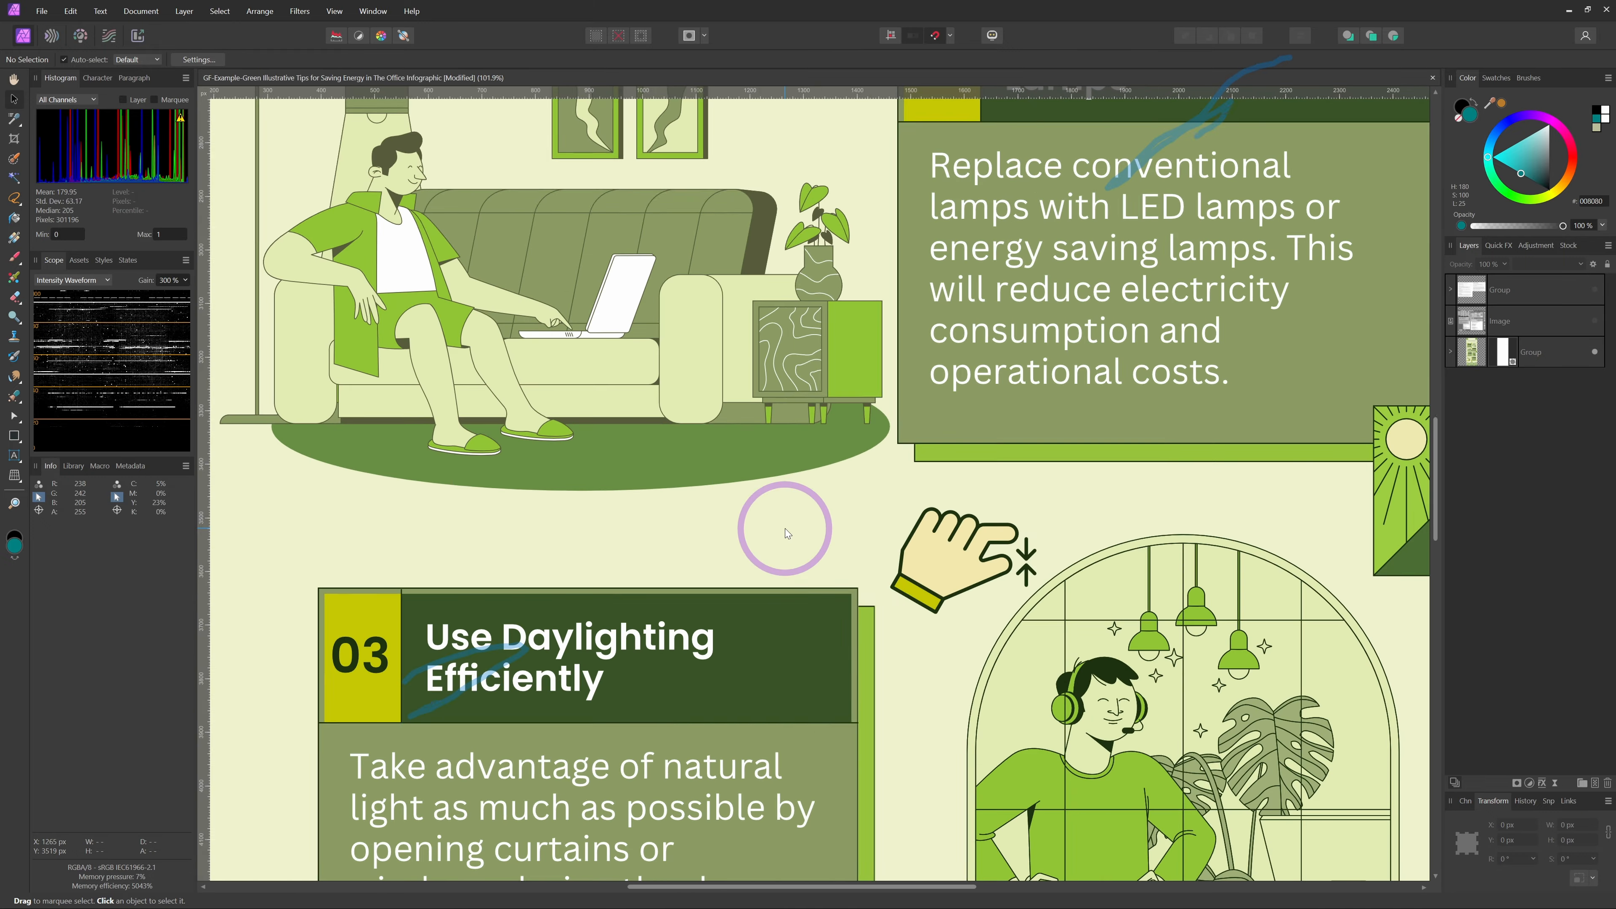
Zoom out and in around the blank area below the green rug, ending with the whole infographic in view
scroll(786, 528, down, 6)
scroll(785, 528, up, 8)
scroll(785, 528, down, 5)
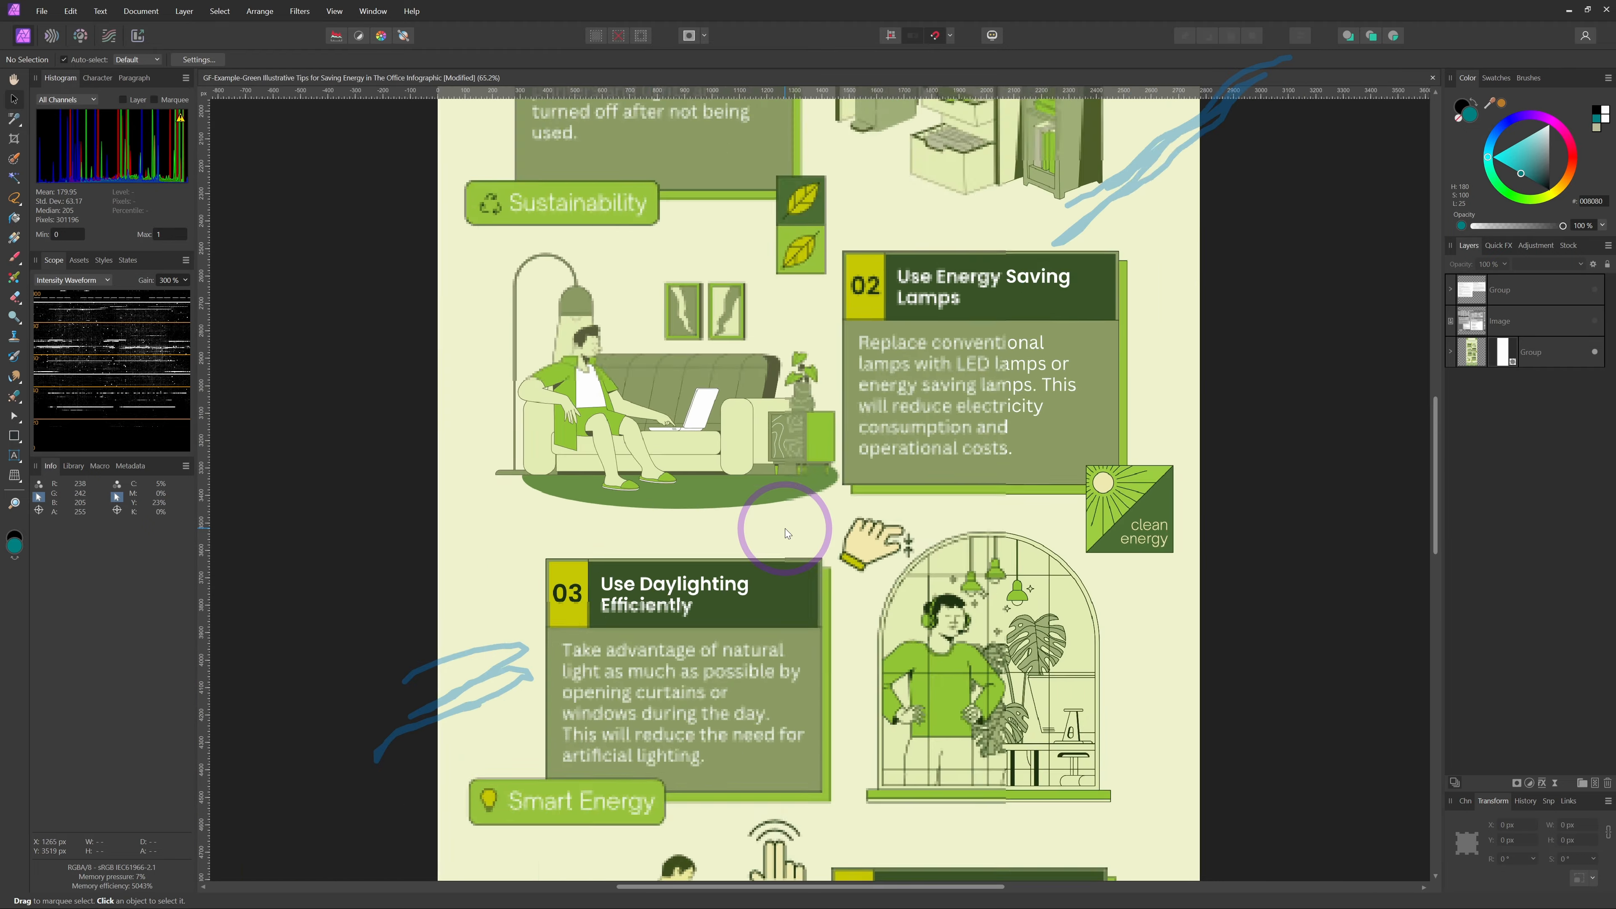
scroll(786, 528, down, 4)
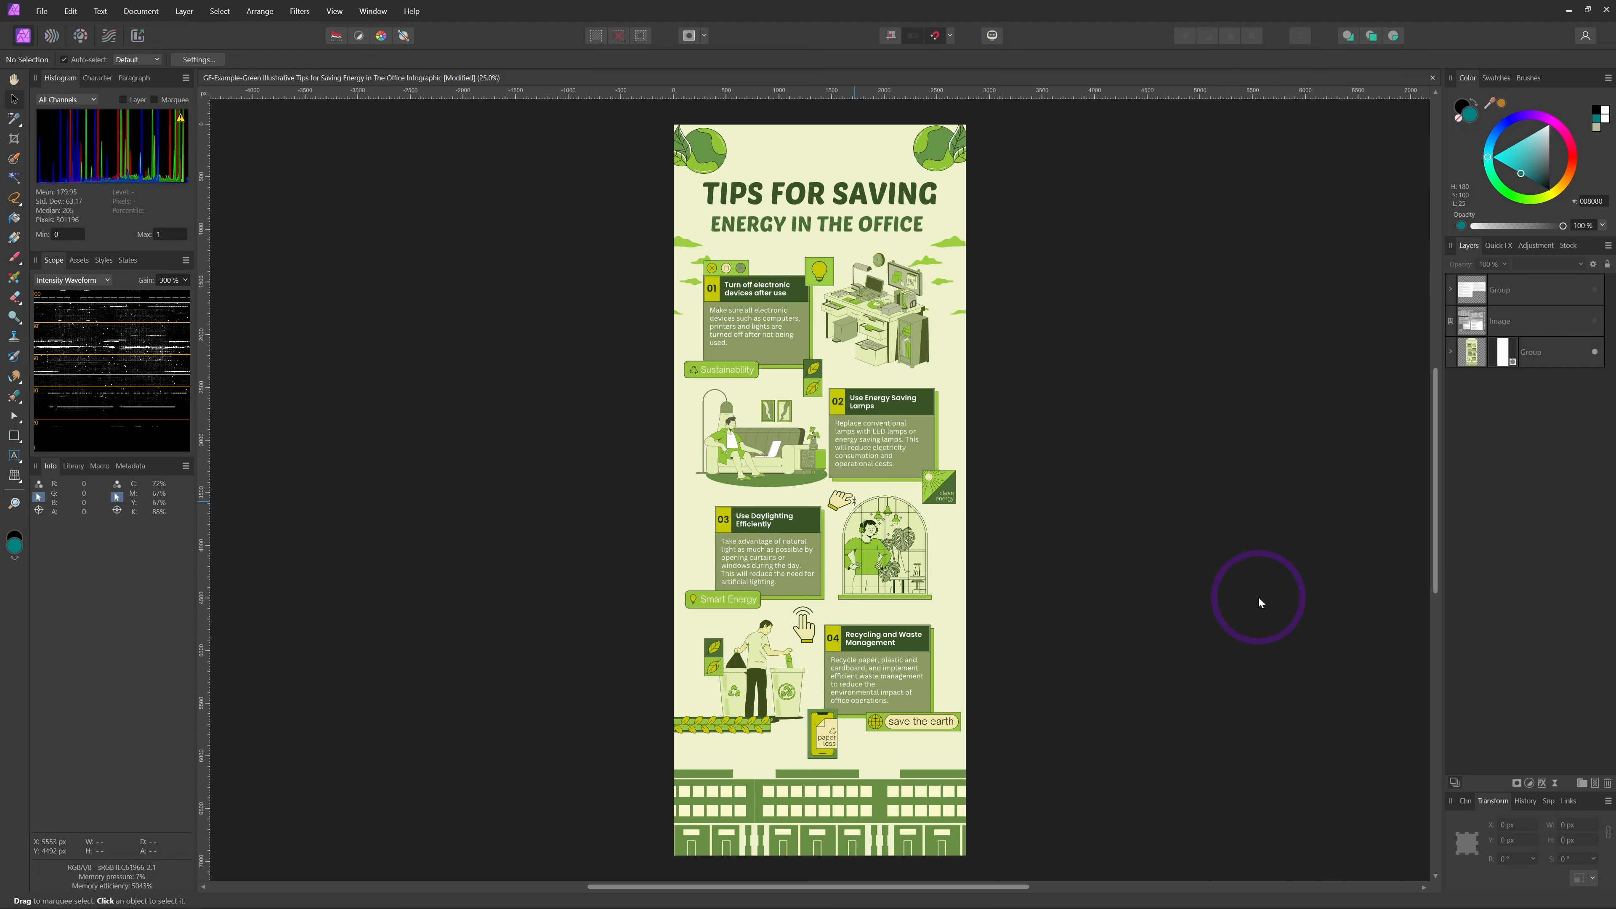
Return to 100 % with the Zoom tool active and rotate the view left in repeated increments
key(ctrl+1)
key(z)
right_click(829, 524)
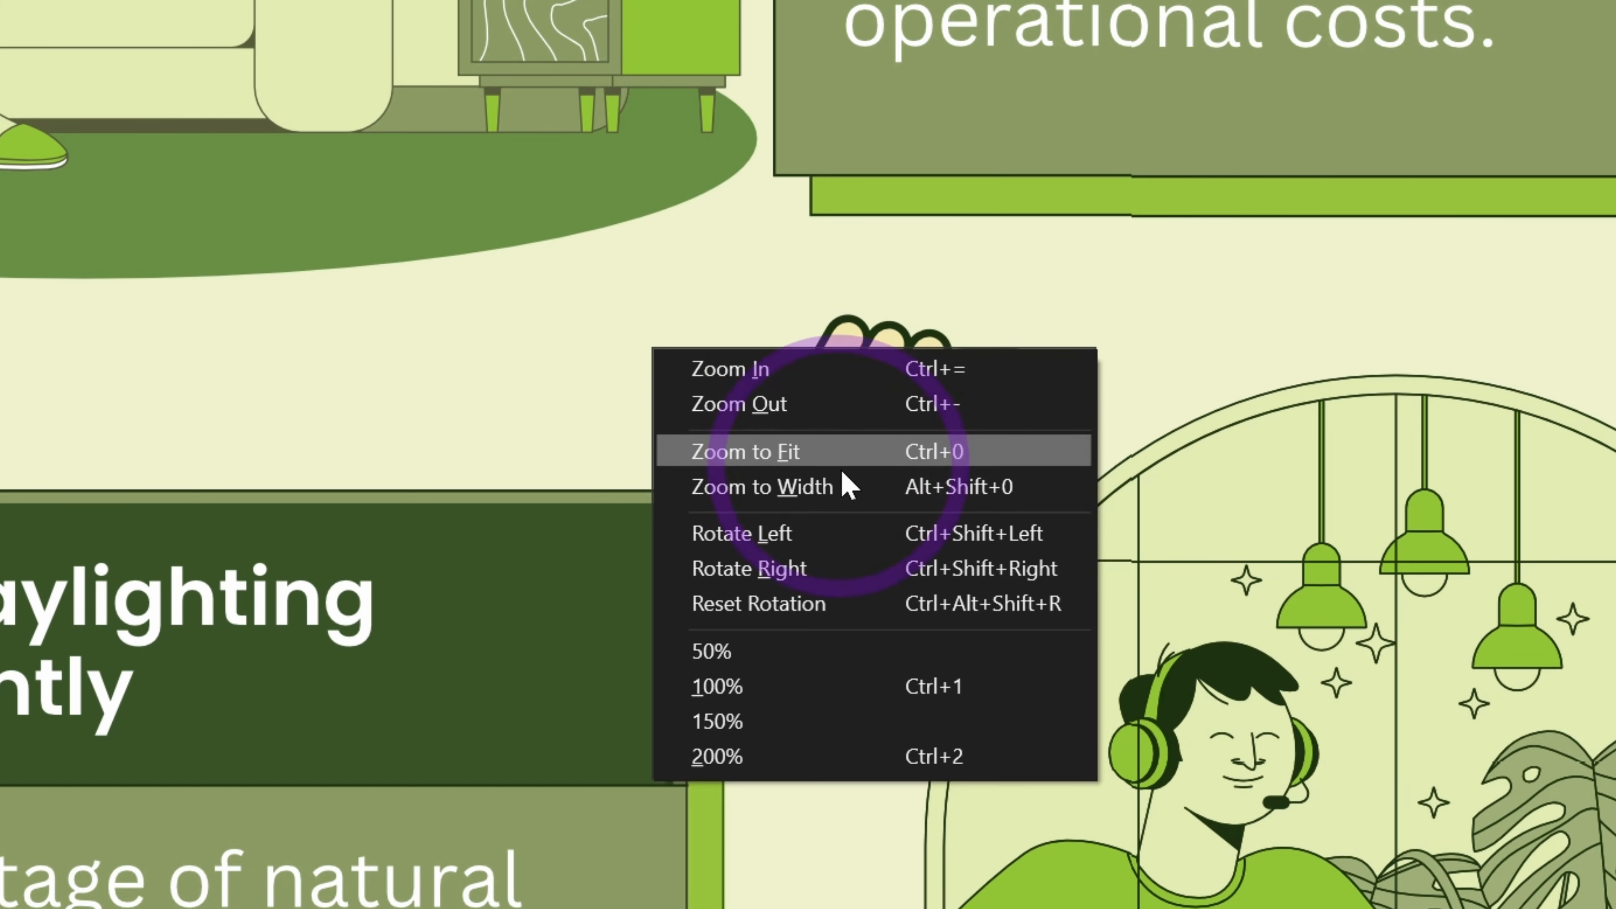
click(845, 537)
right_click(847, 541)
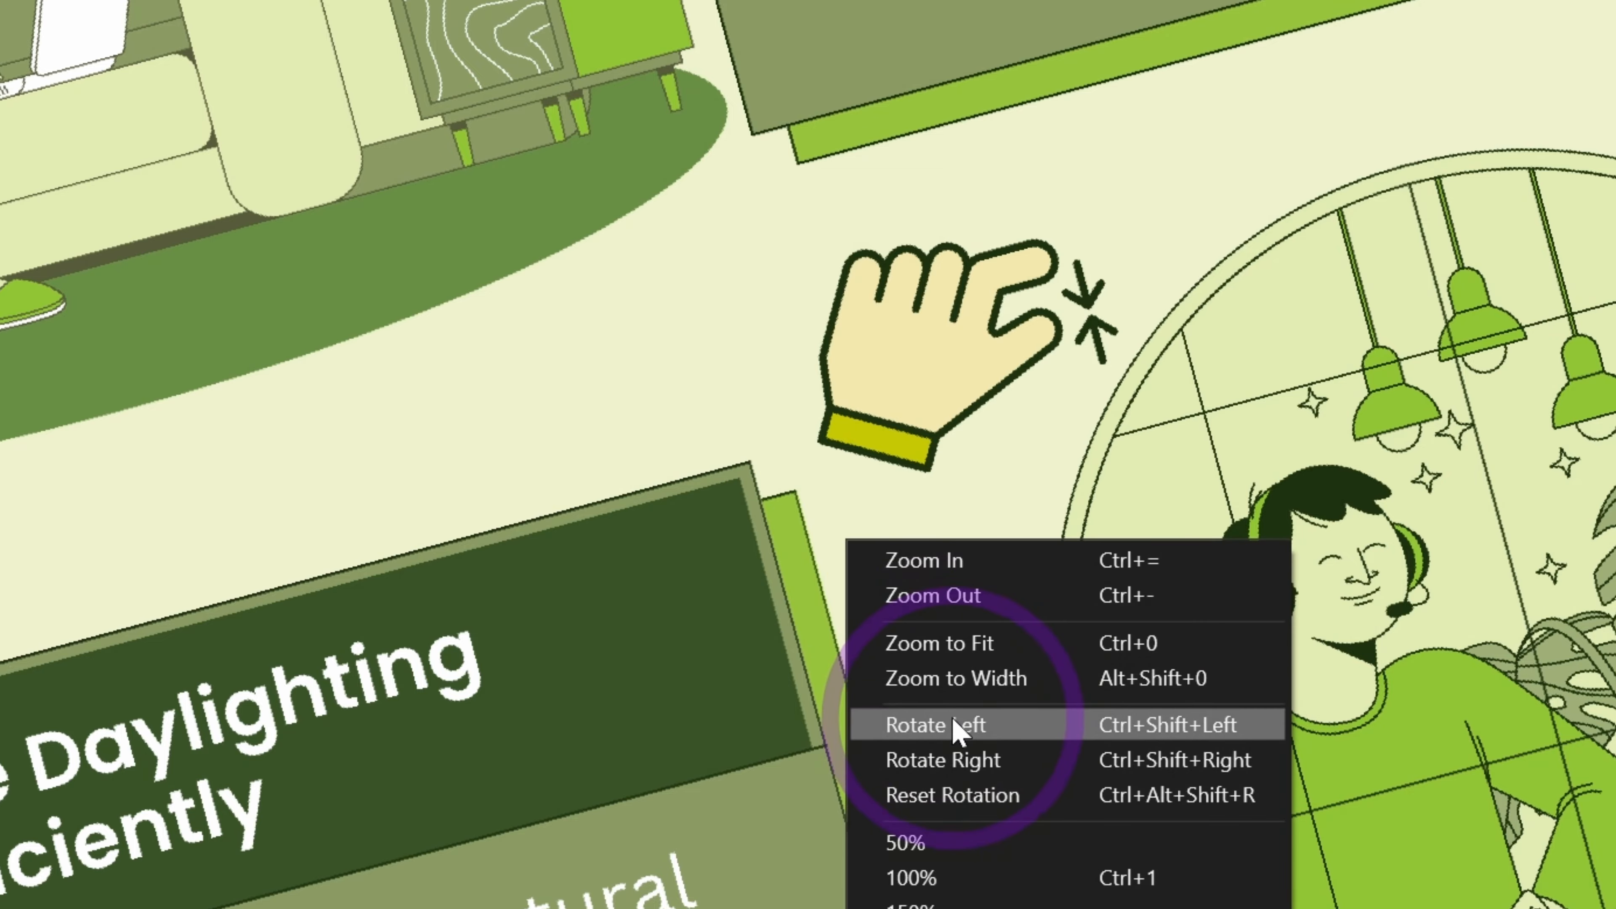
click(895, 506)
right_click(902, 541)
click(1021, 726)
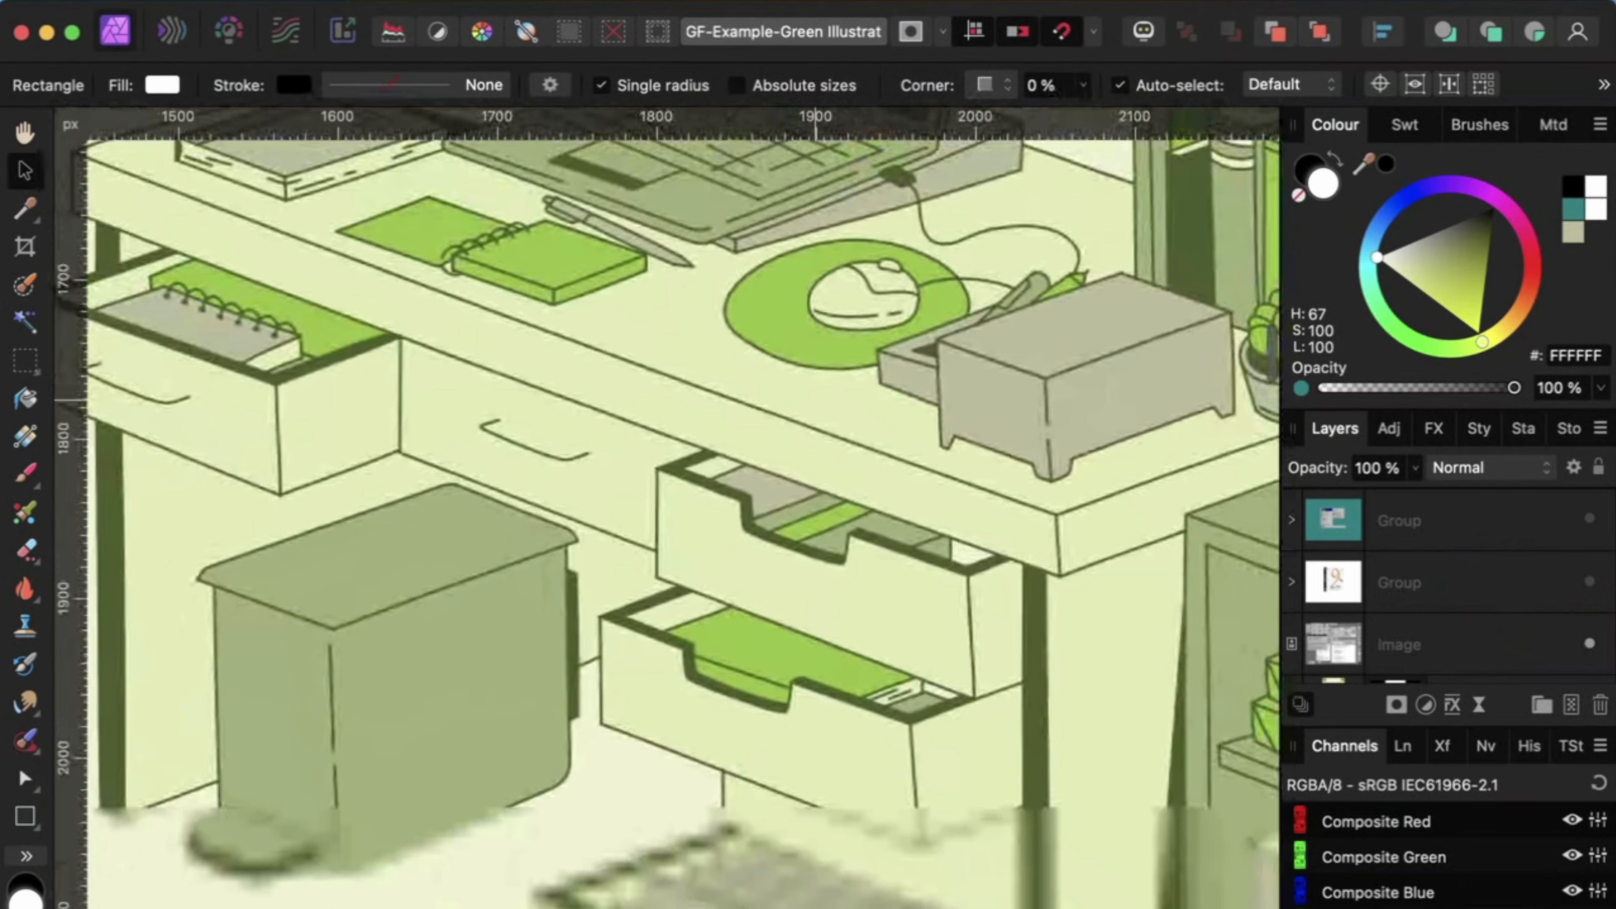
Rotate the canvas view freely back and forth around the desk illustration, then reset the rotation
scroll(805, 403, up, 8)
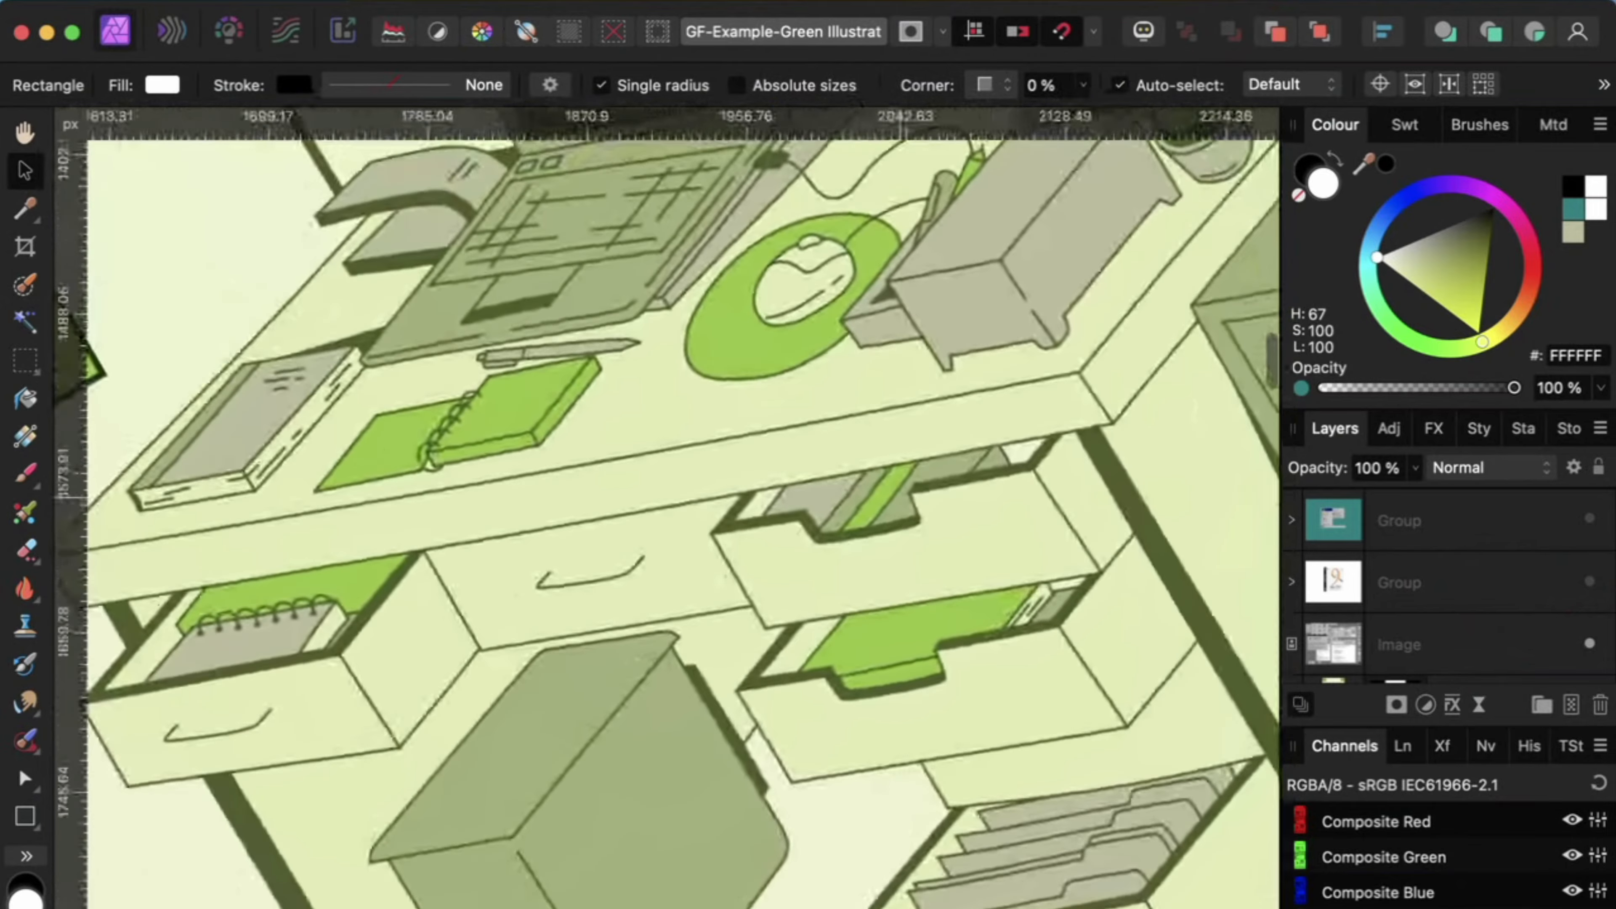
scroll(805, 402, up, 10)
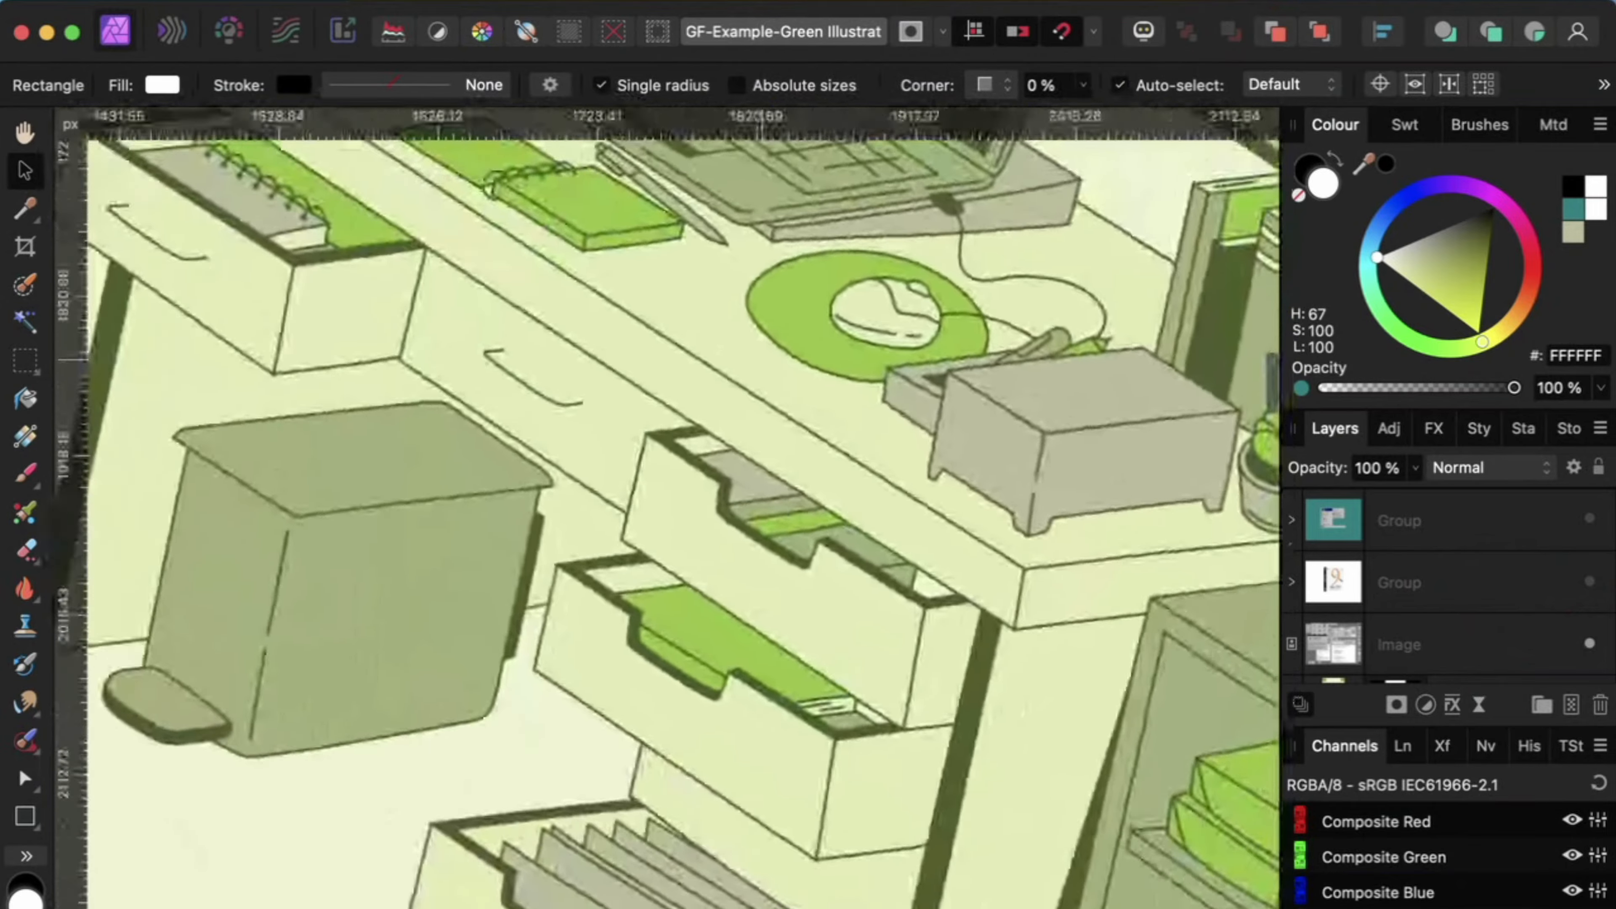
scroll(806, 400, up, 4)
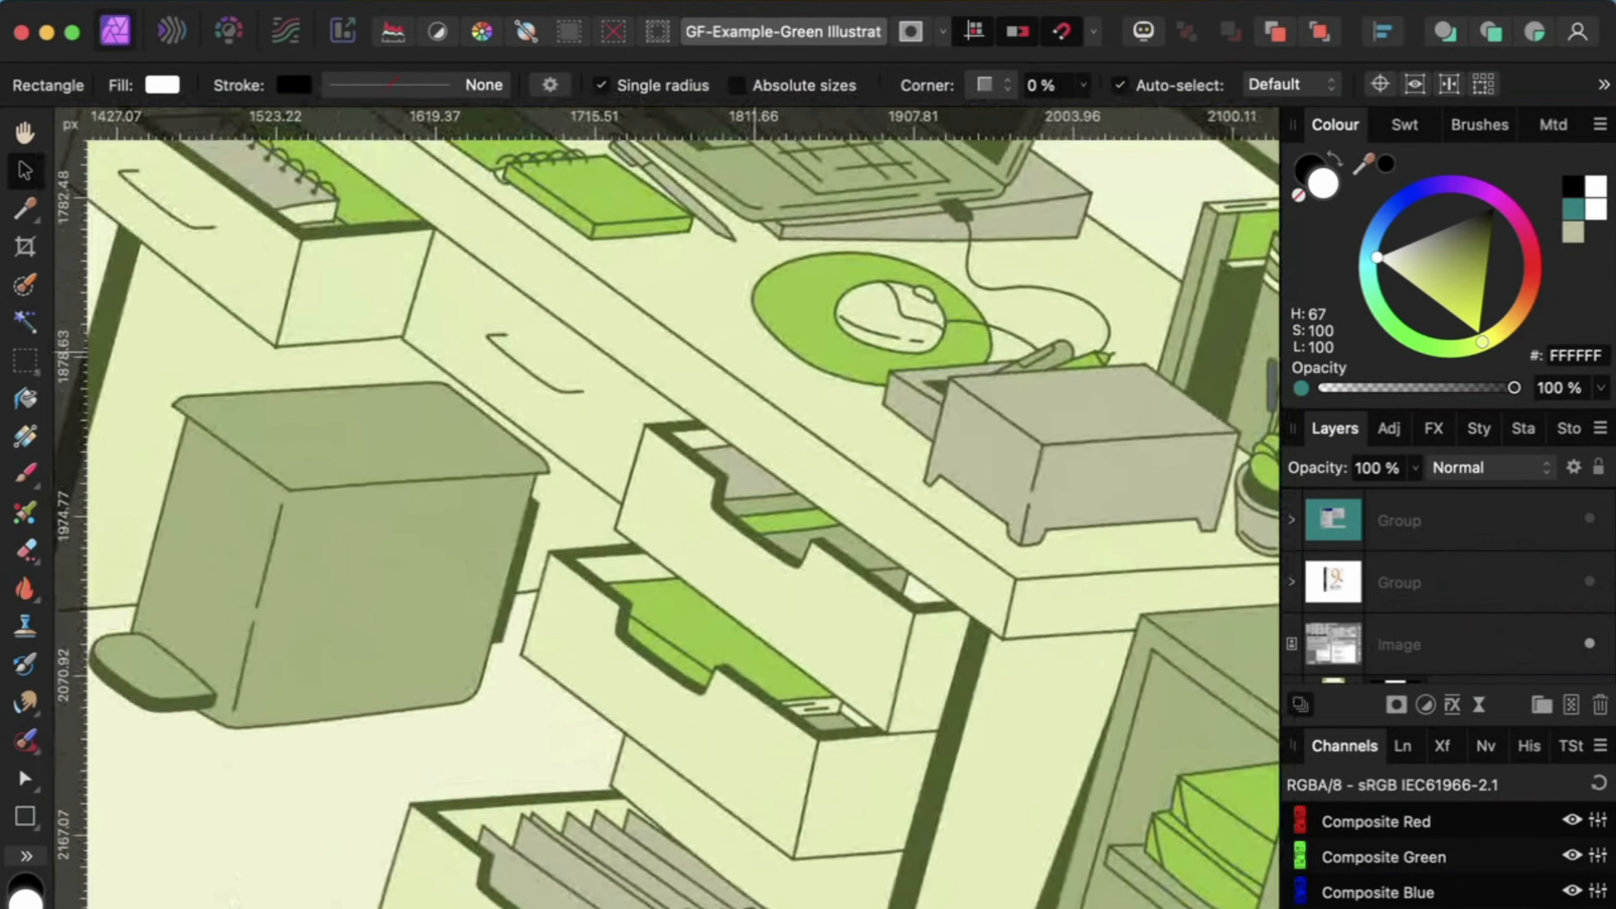
click(789, 2)
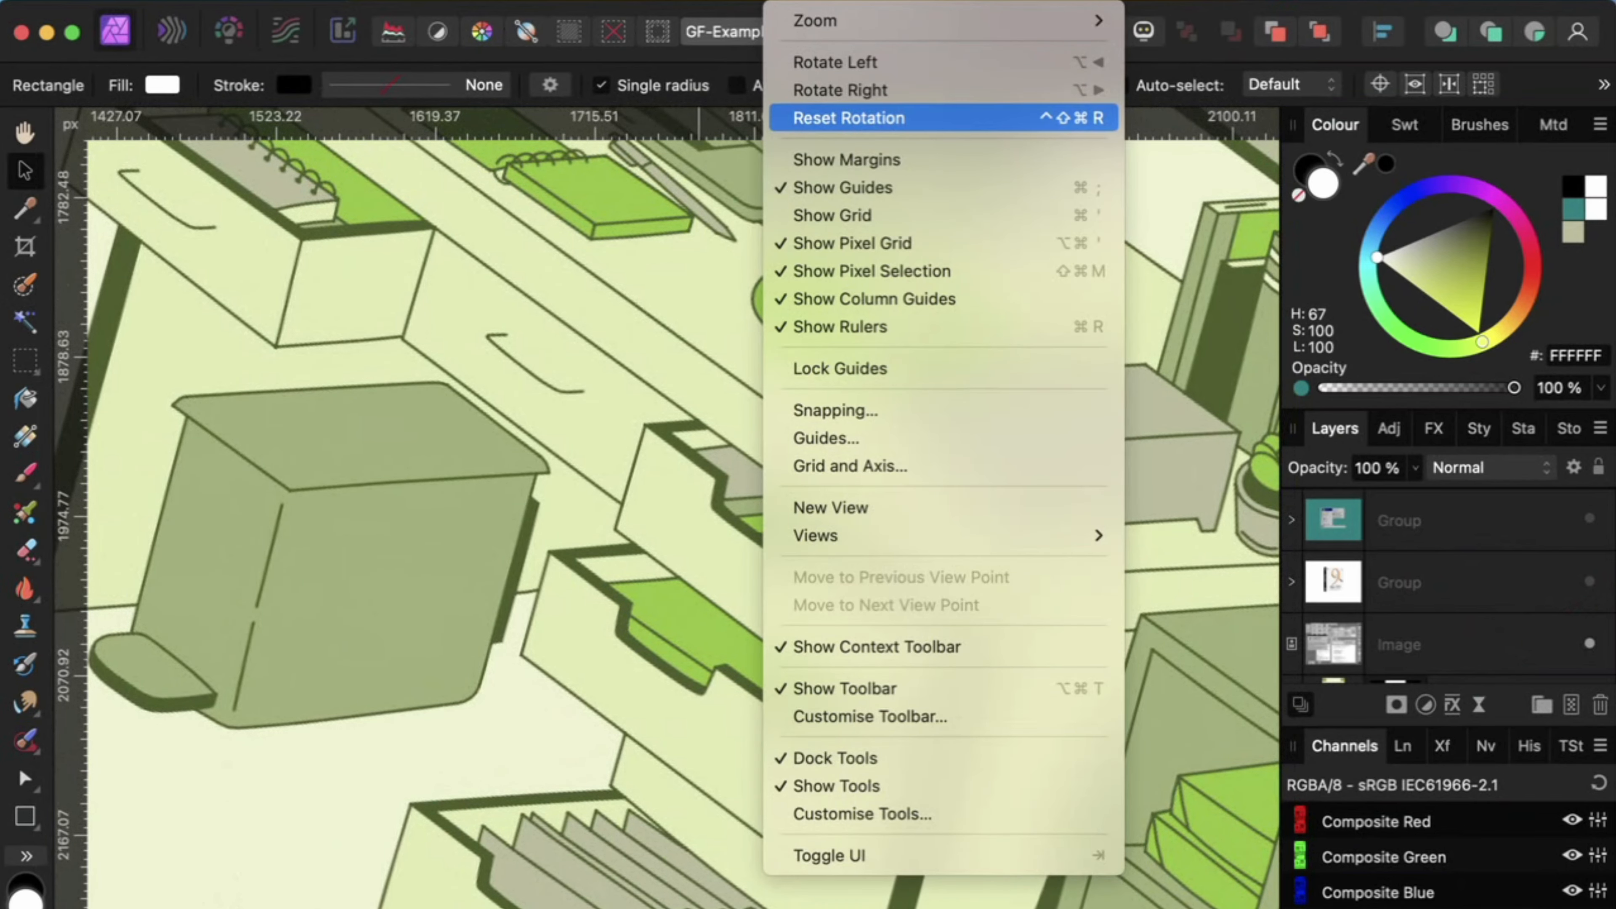
click(849, 117)
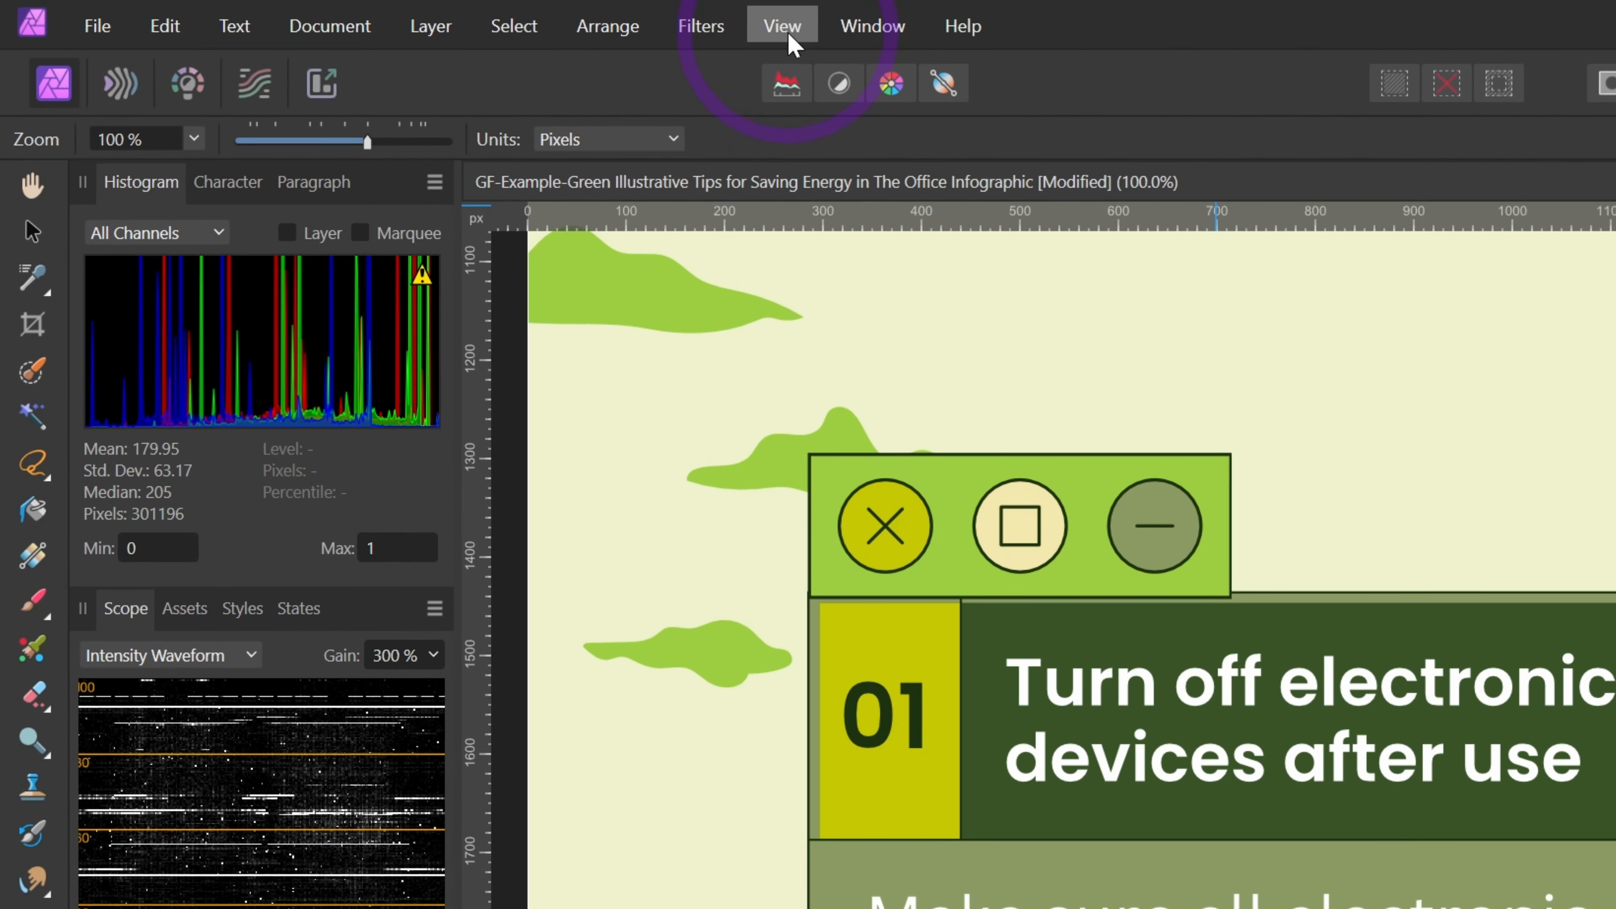
Create a new view of the infographic and zoom it in closely on the mouse pad on the desk
click(782, 27)
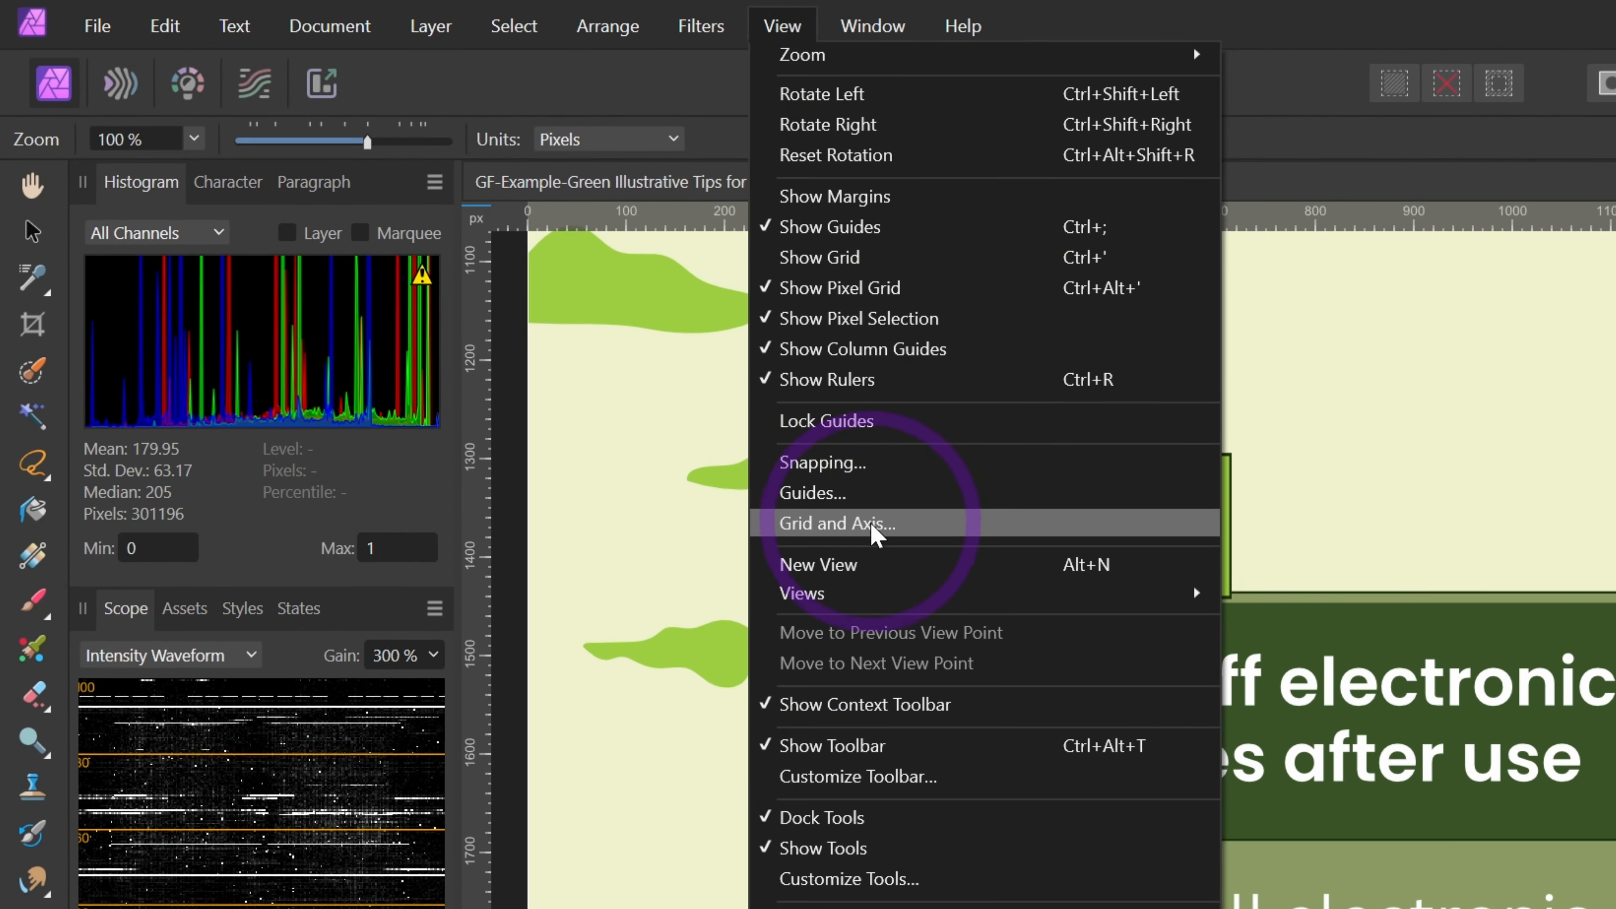
click(881, 563)
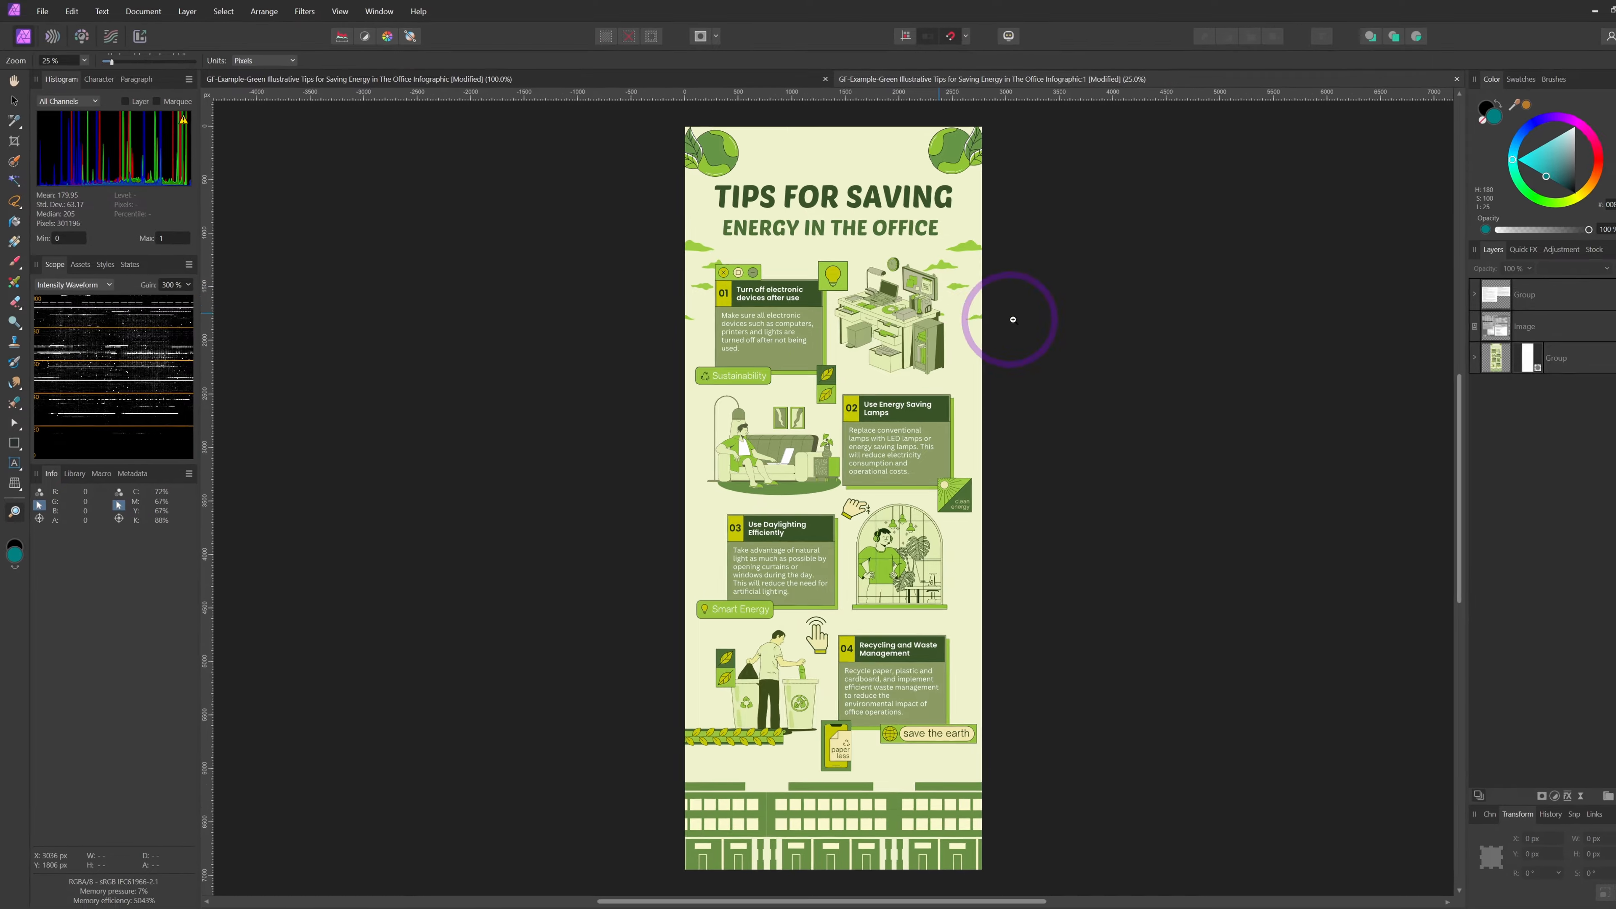
scroll(878, 323, up, 8)
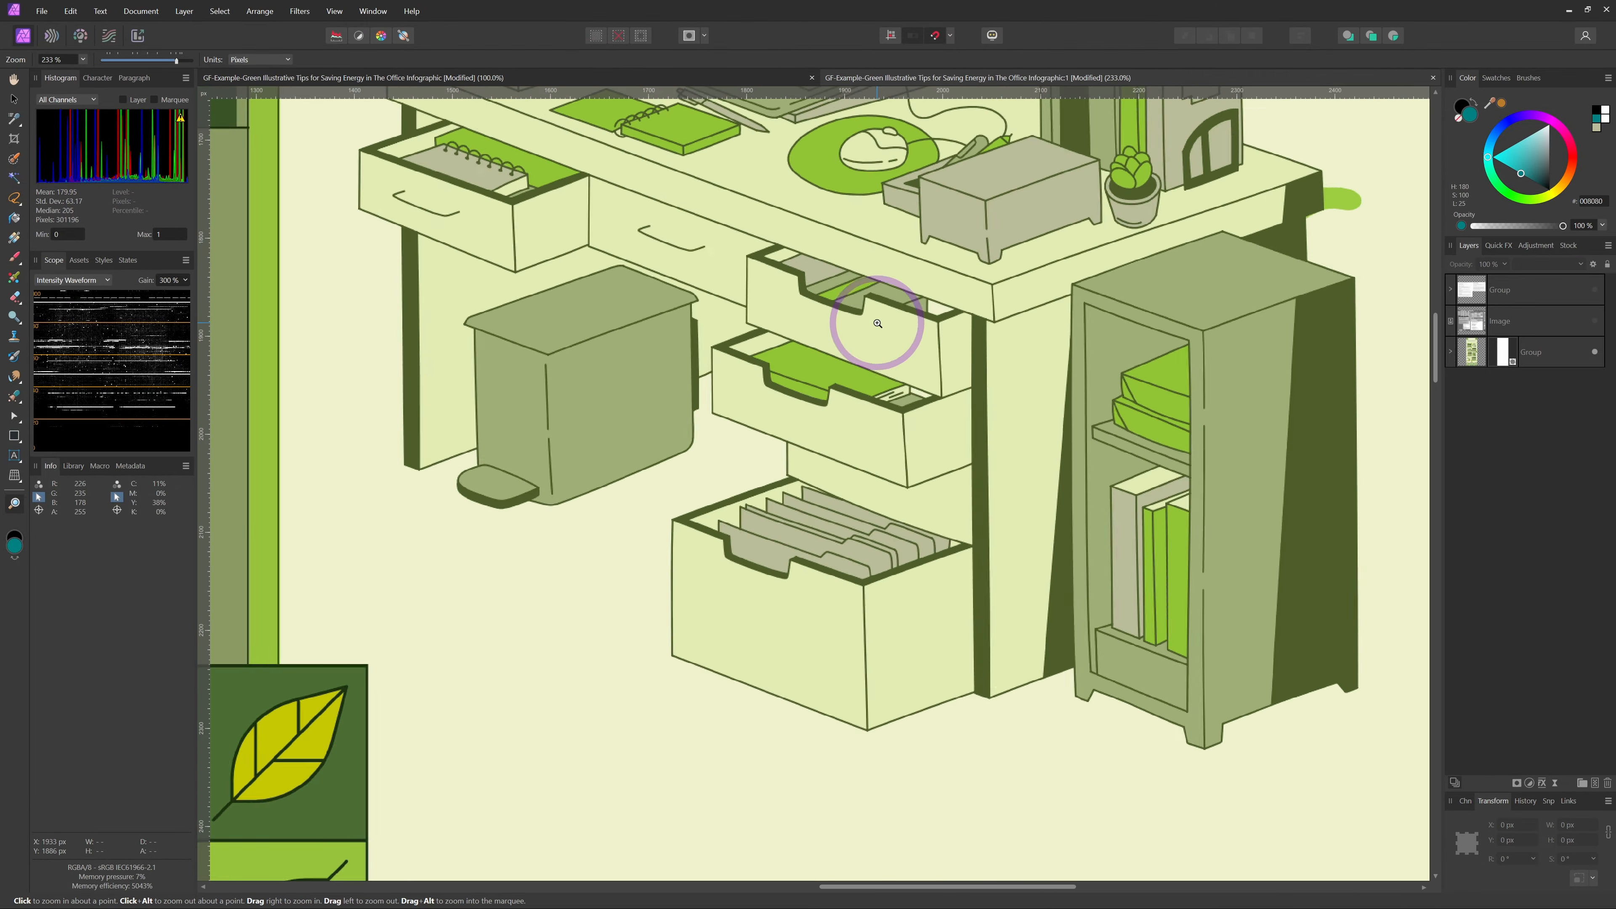
scroll(878, 324, down, 4)
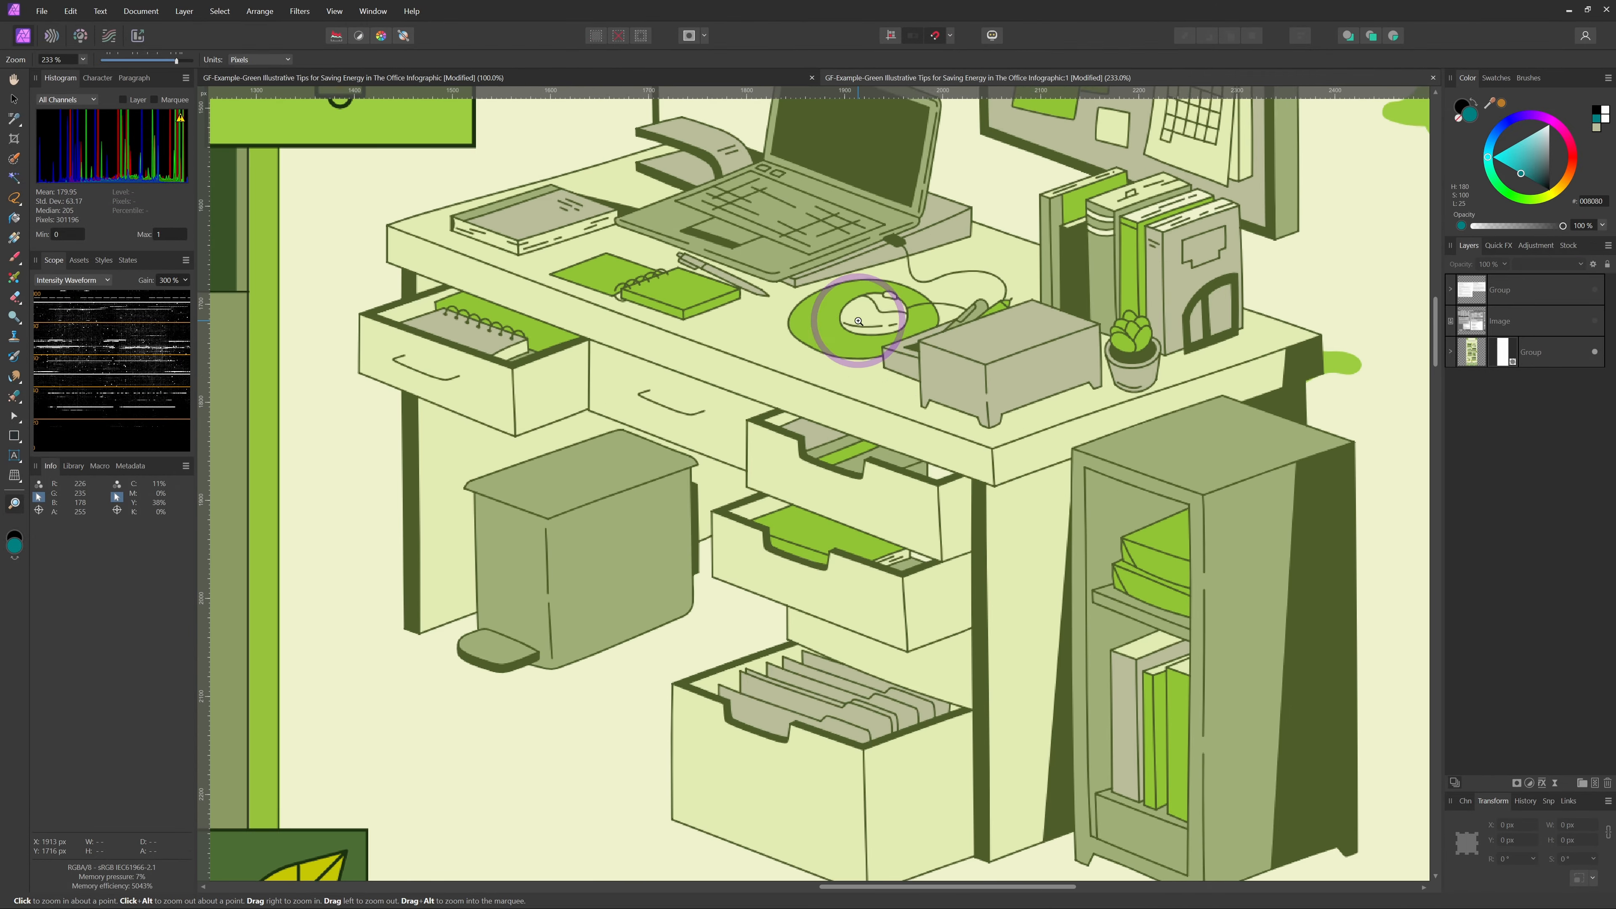
scroll(827, 356, up, 2)
scroll(783, 376, up, 8)
Select the green mouse pad curves with their nodes shown and recolour their fill dark red
key(v)
click(783, 377)
double_click(782, 375)
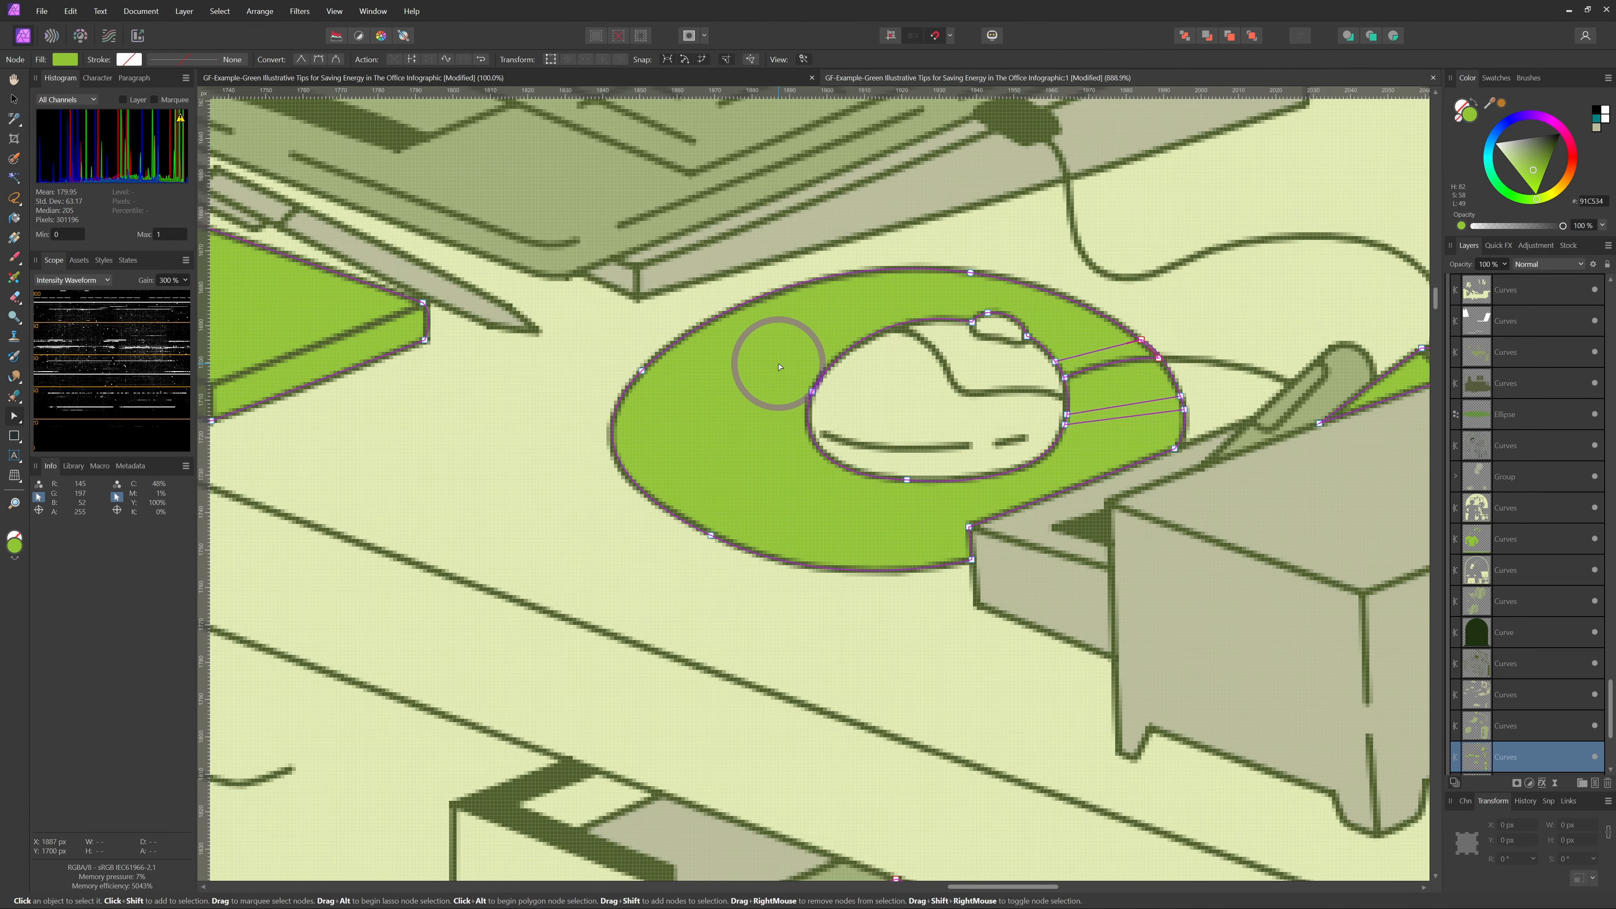
mouse_move(1551, 186)
mouse_down()
mouse_move(1539, 170)
mouse_move(1562, 192)
mouse_move(1569, 163)
mouse_up()
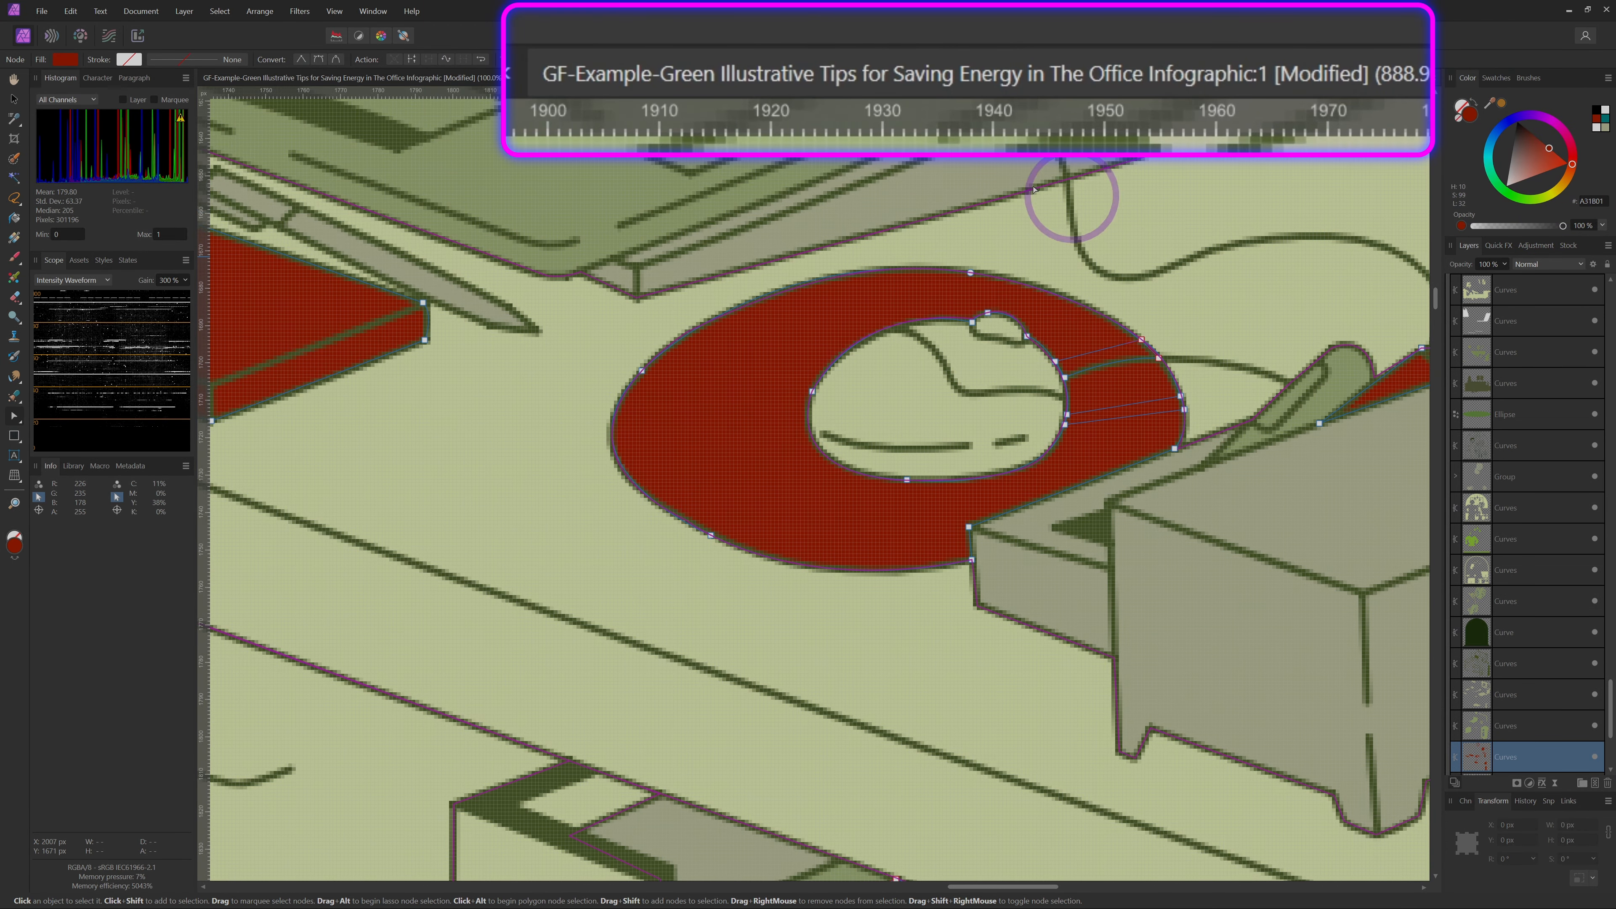
Switch to the original view and zoom around the desk illustration to check the red fill there
click(635, 77)
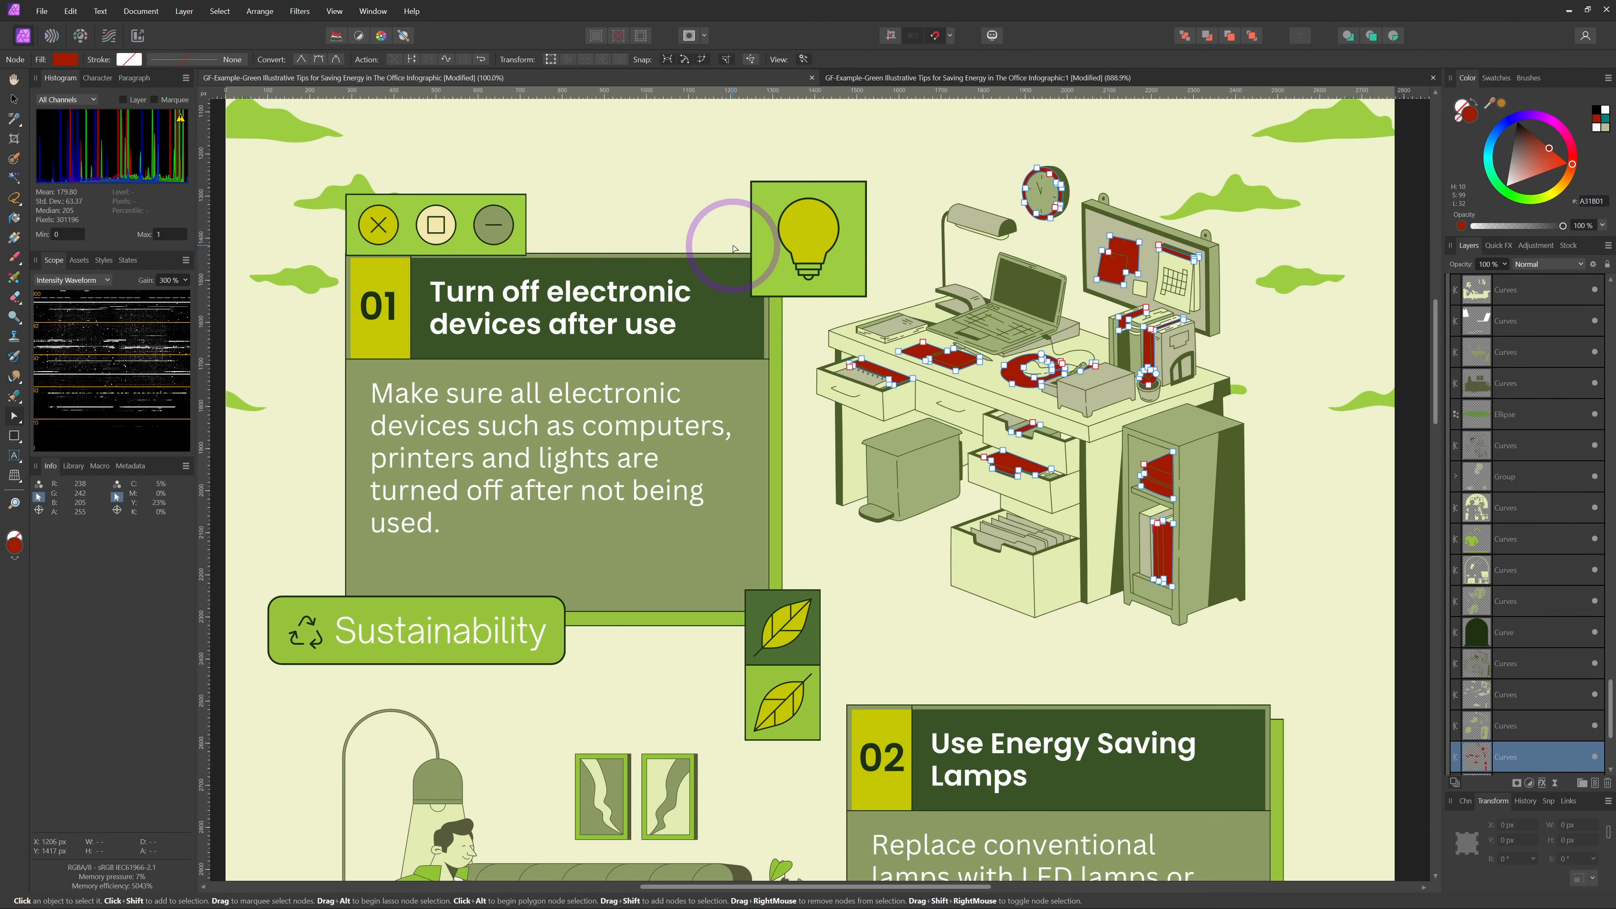
key(ctrl+0)
scroll(859, 291, up, 7)
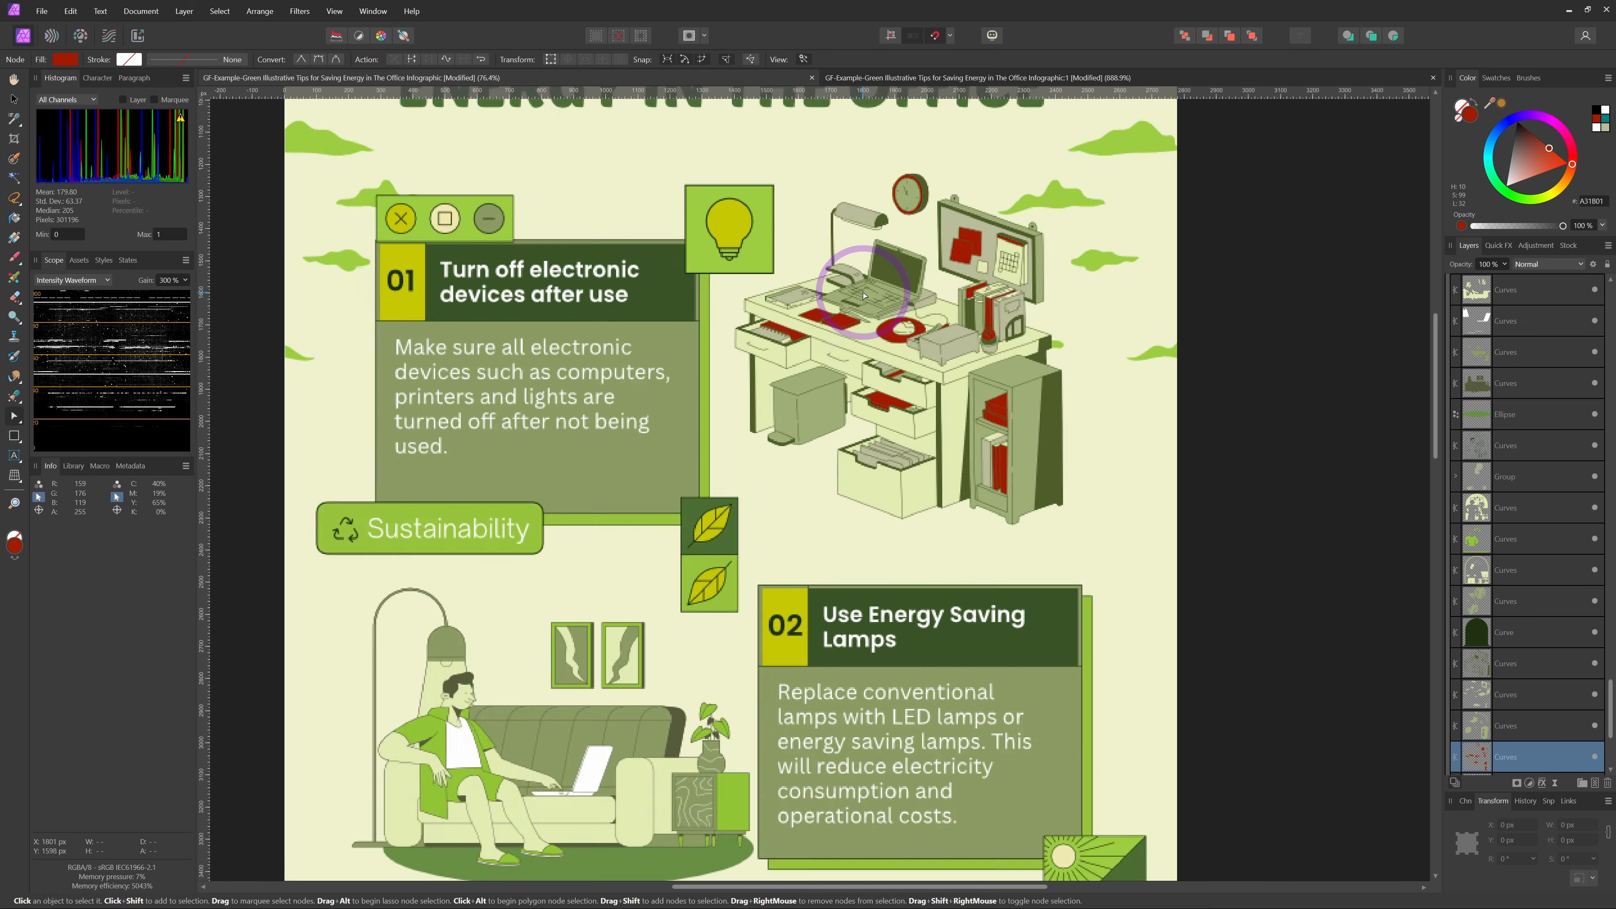
key(h)
Recolour the mouse pad curves orange in the close-up view and compare the change in both views
key(ctrl+Tab)
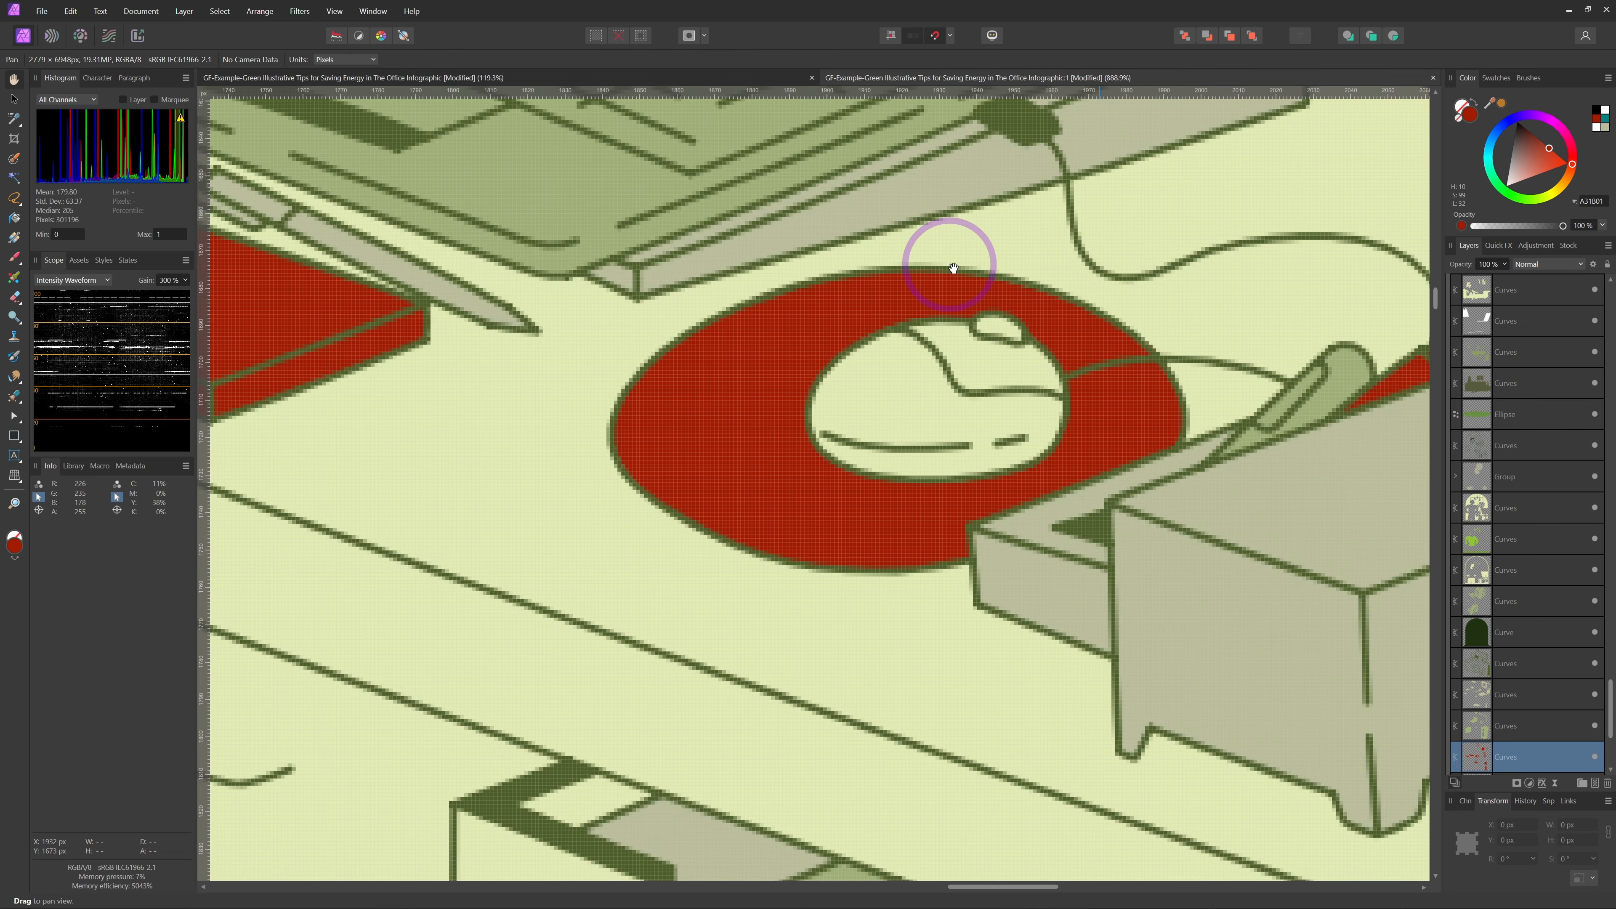
key(a)
click(1503, 103)
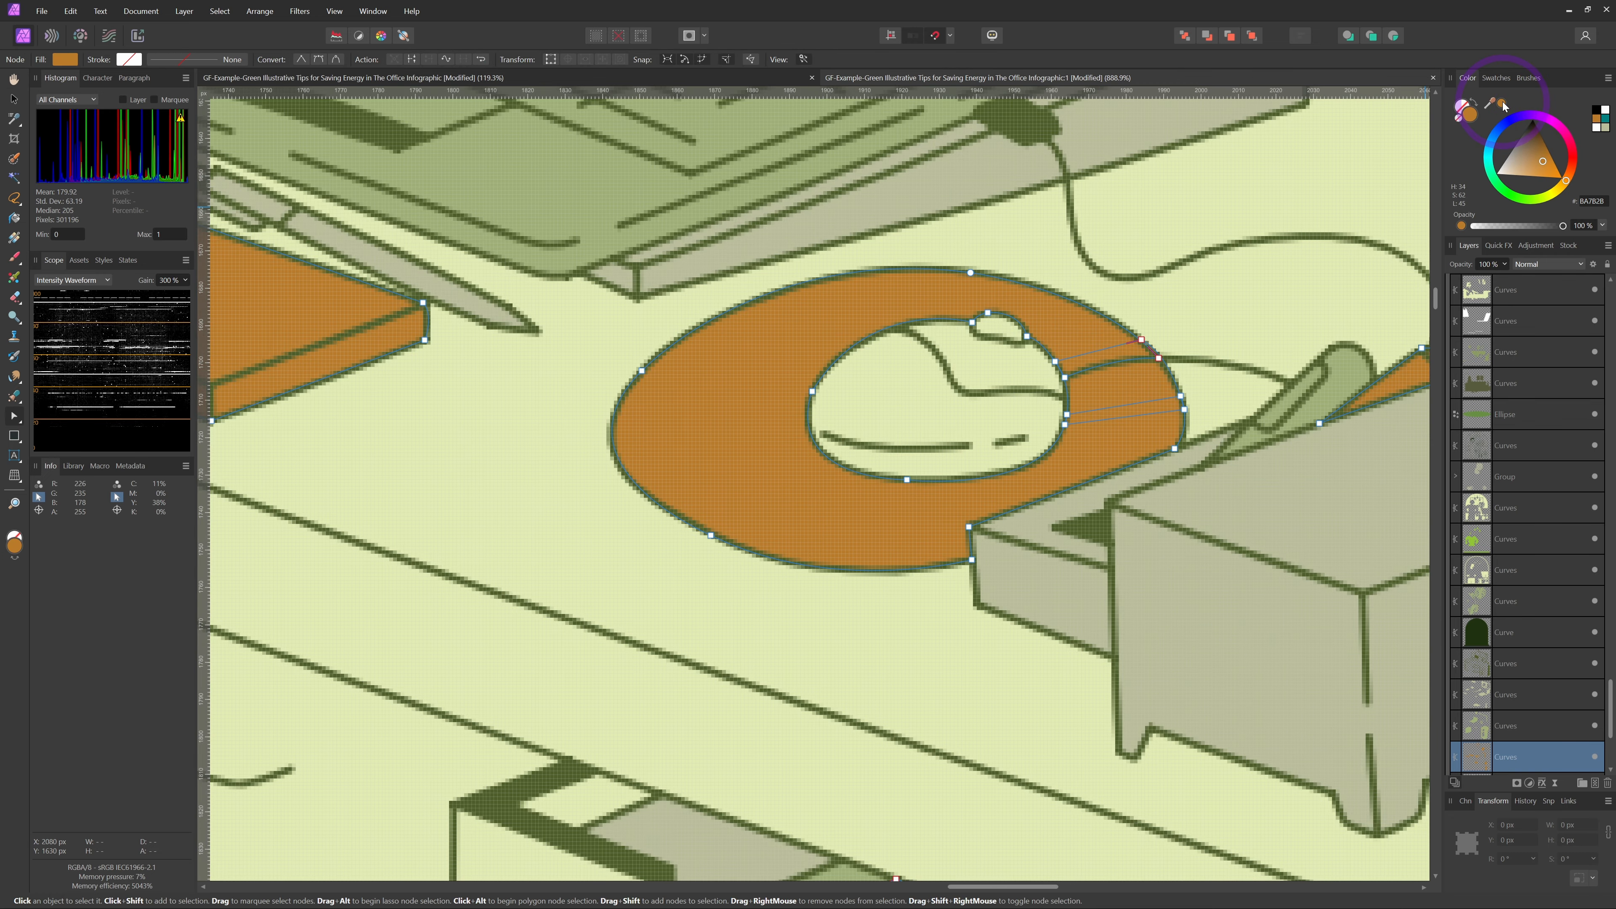
key(h)
key(ctrl+Tab)
key(ctrl+Tab)
Undo the orange and red fill changes and switch back to the original view
key(ctrl+z)
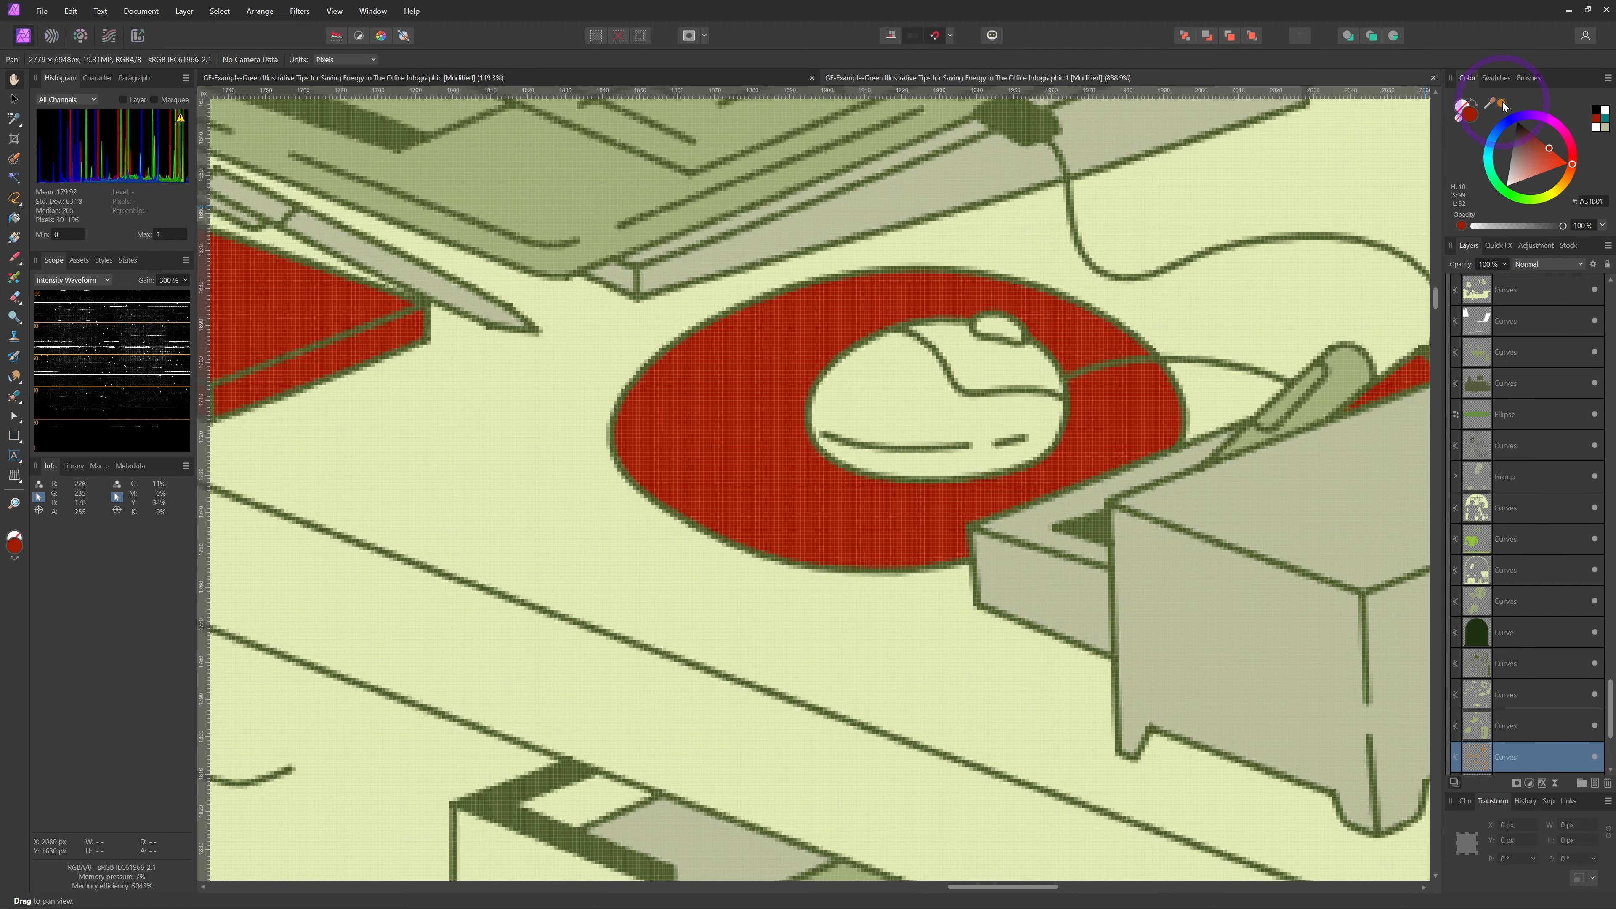
key(ctrl+z)
key(ctrl+Tab)
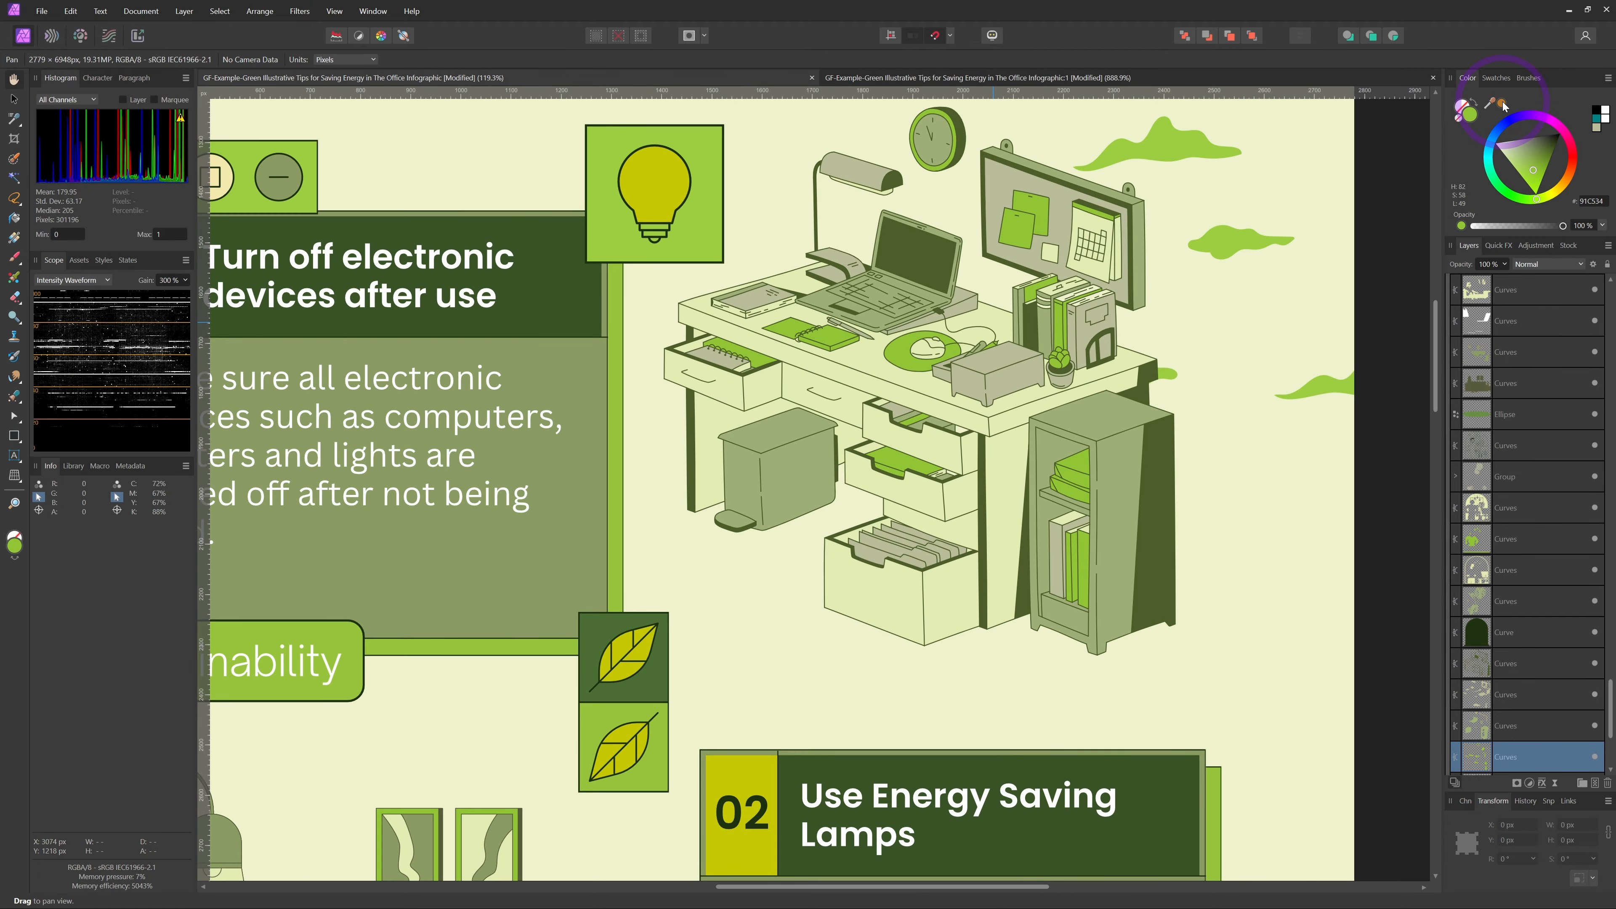
Fit the original view, return it to 100 %, and show the Navigator
key(ctrl+0)
key(ctrl+1)
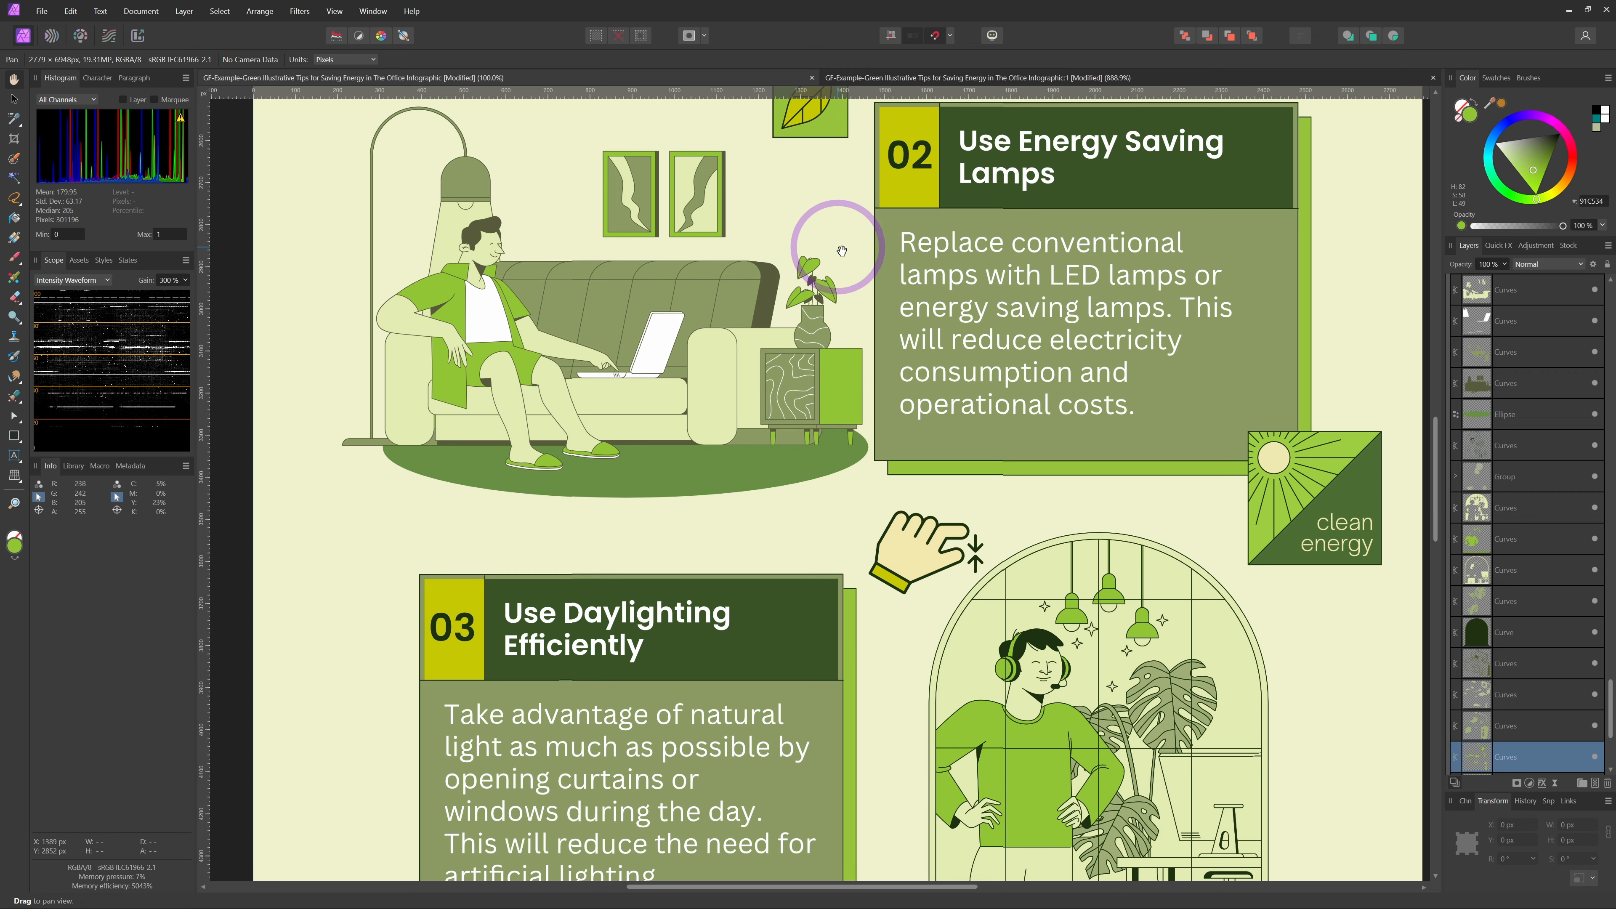
click(373, 11)
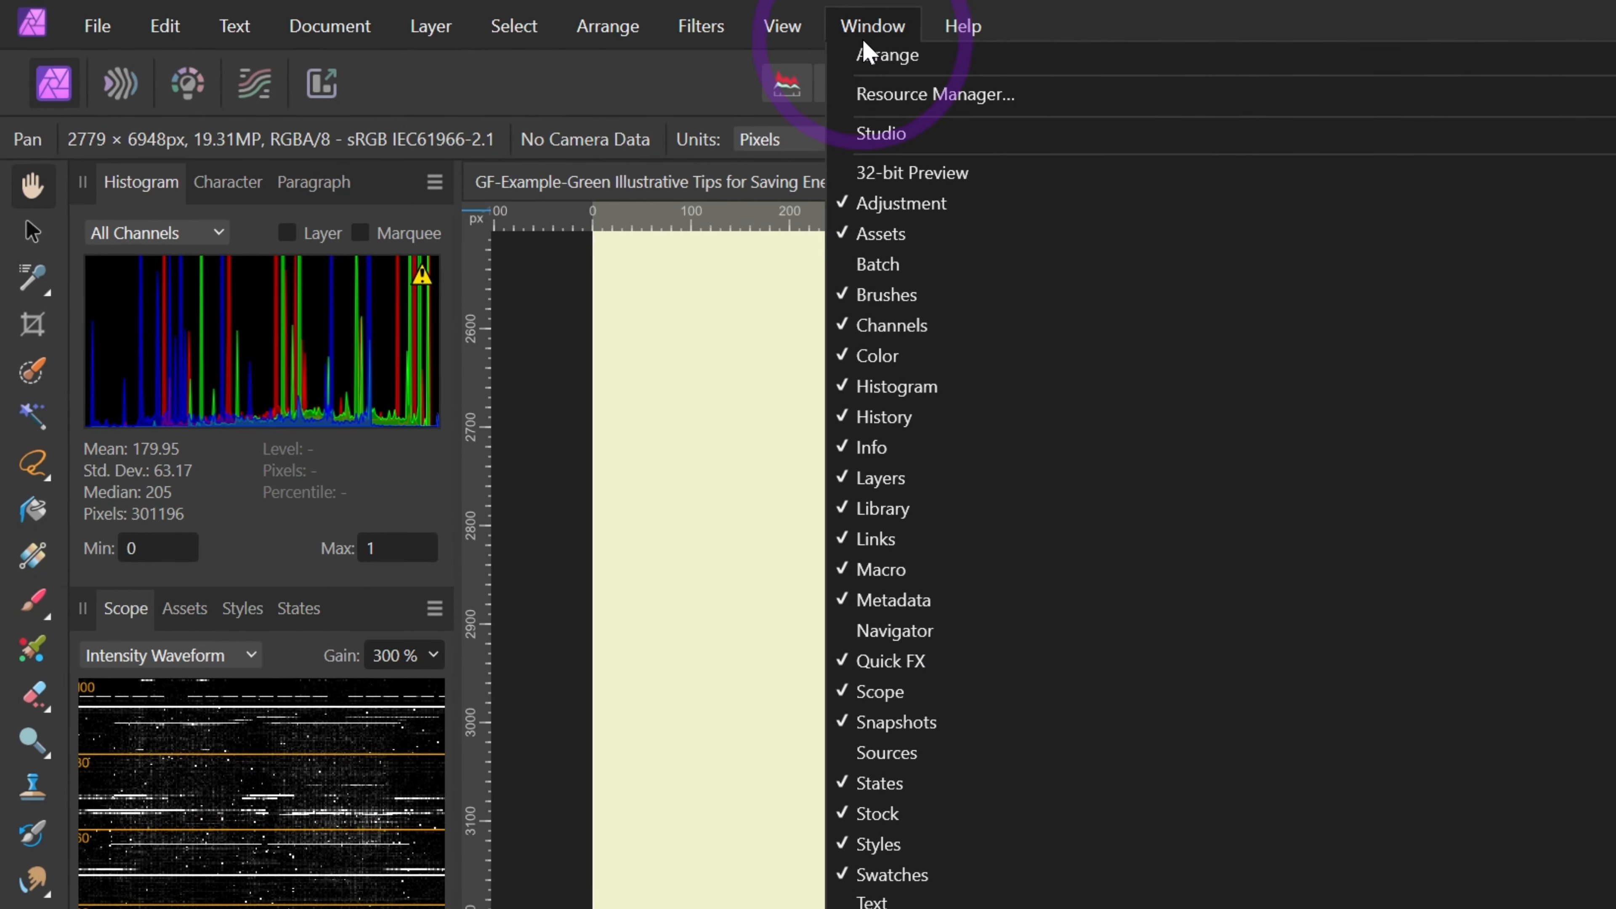
click(893, 624)
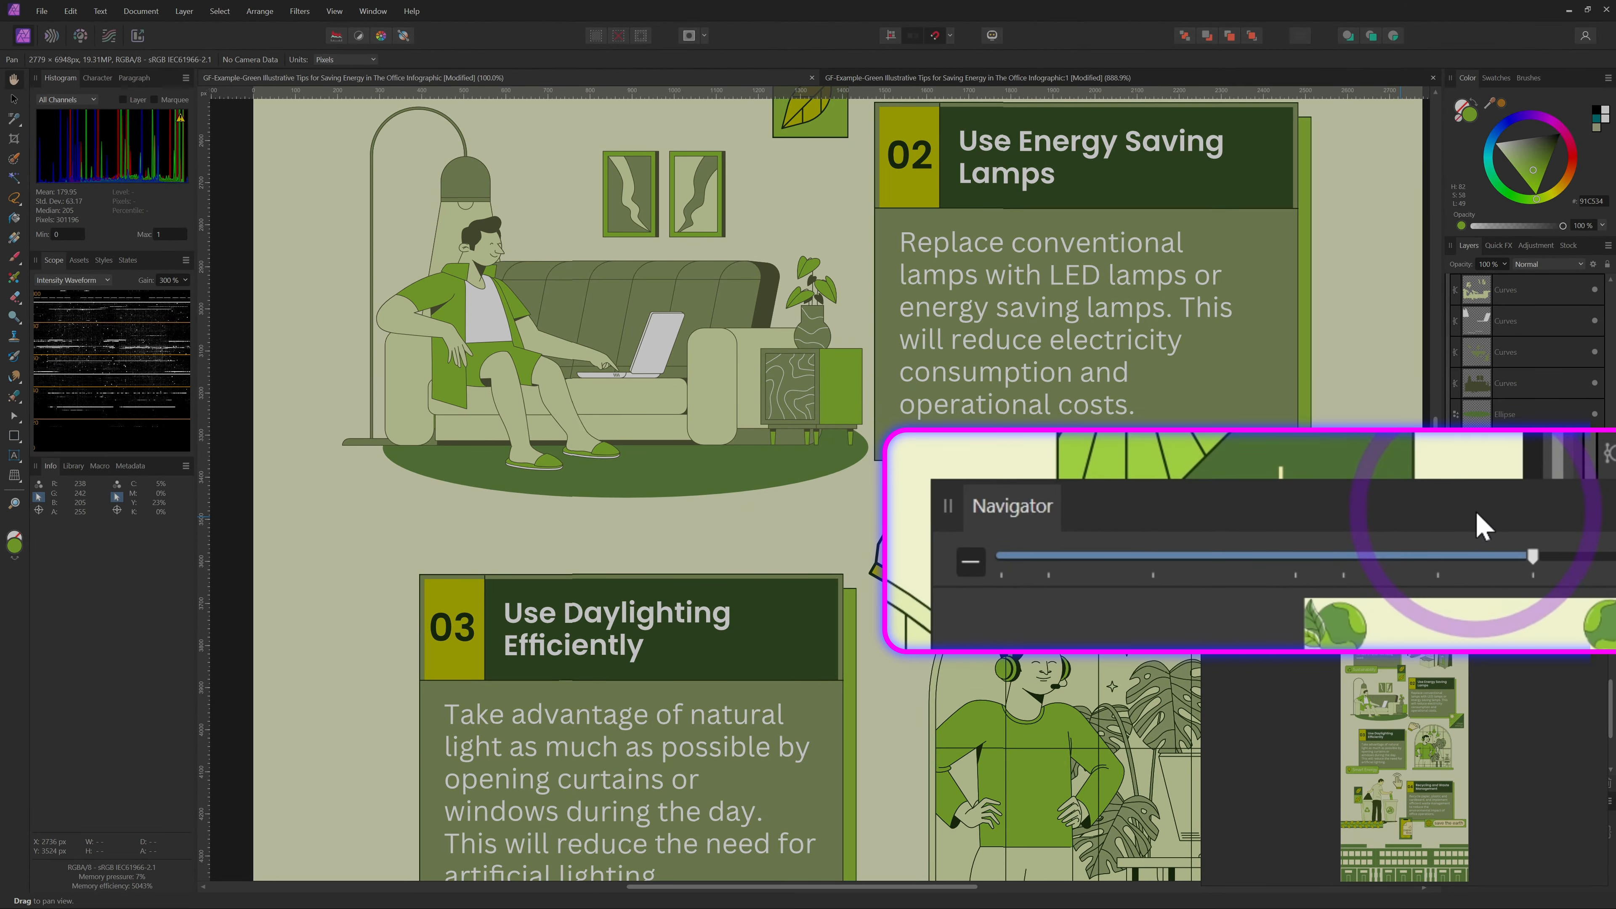
Zoom to 322 % with the Navigator and pan to the recycling man, then to the man wearing headphones
drag(1533, 560, 1489, 555)
drag(1346, 159, 1378, 160)
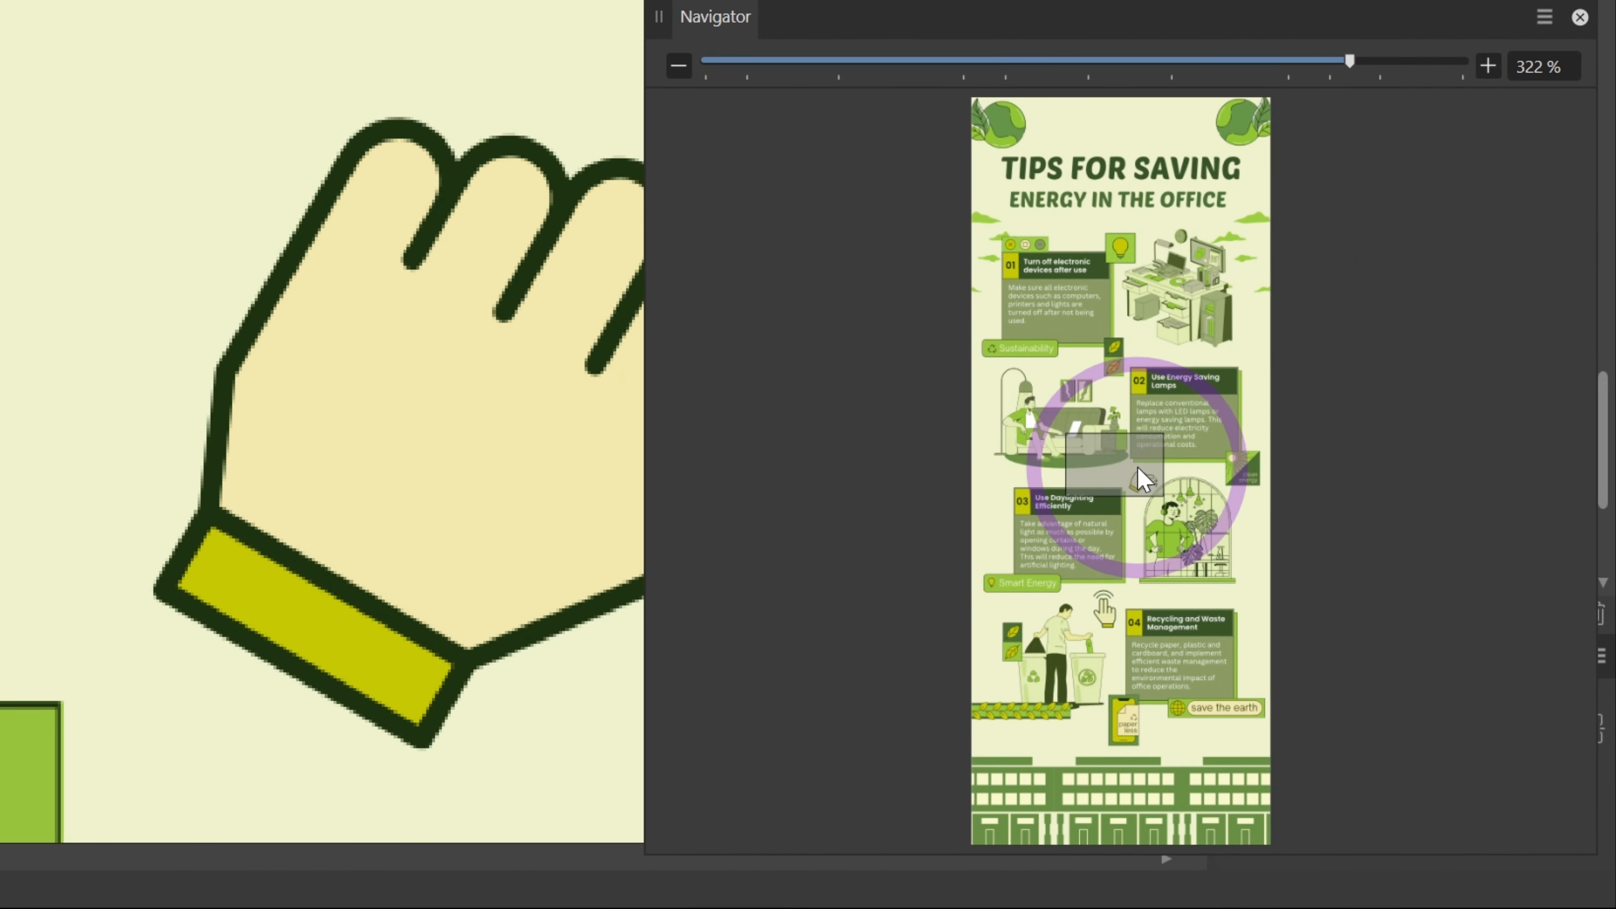
drag(1138, 468, 1069, 626)
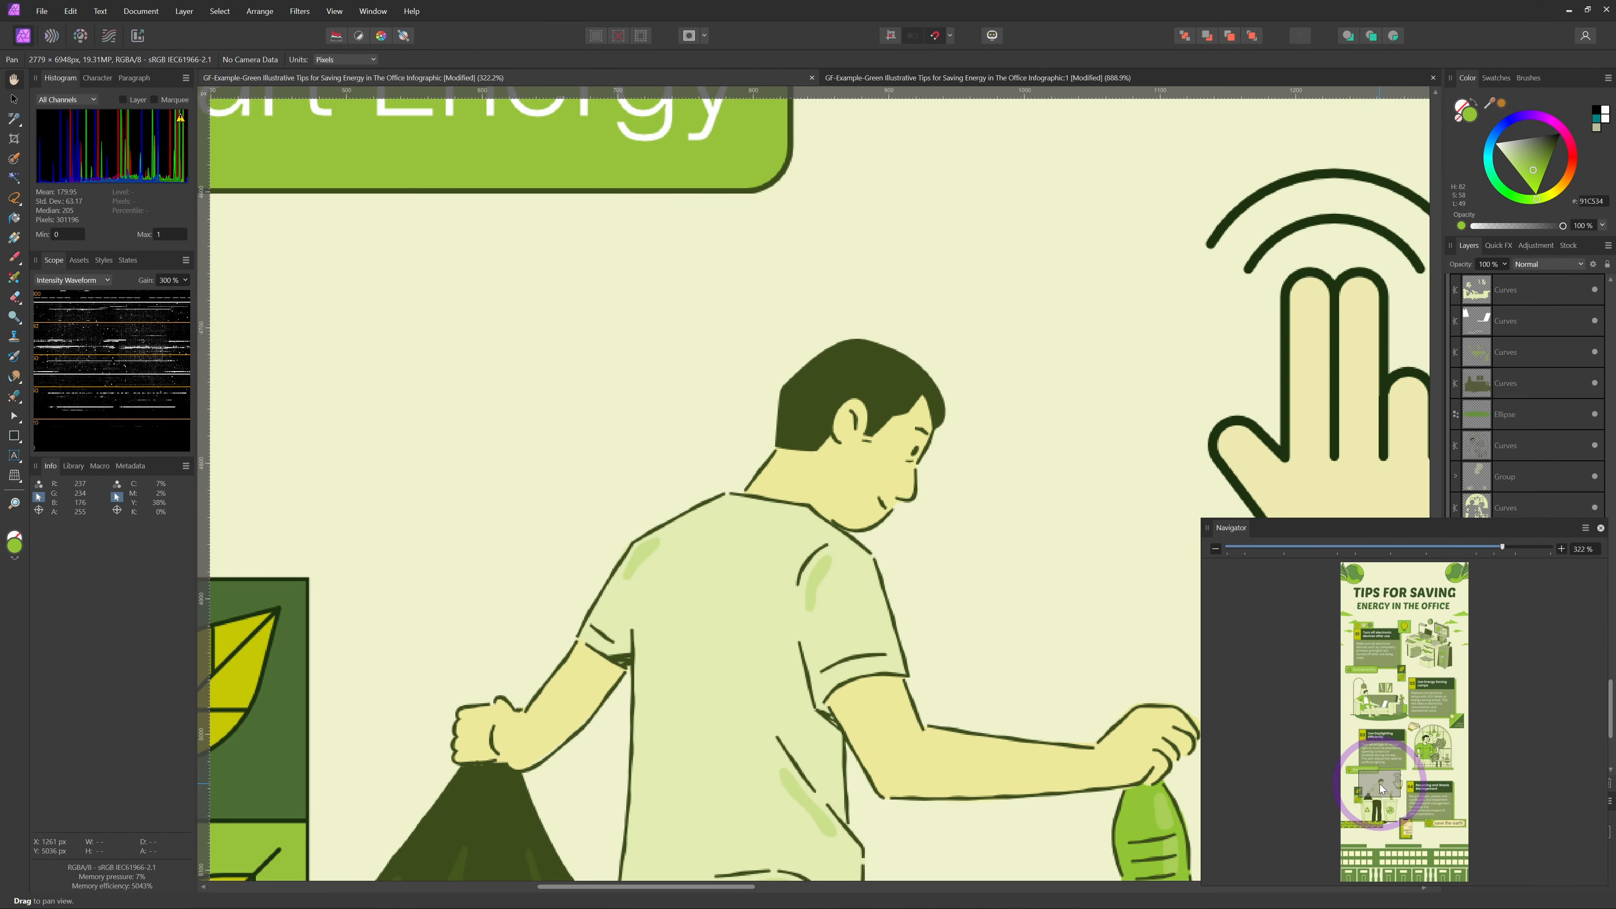
drag(1381, 788, 1428, 748)
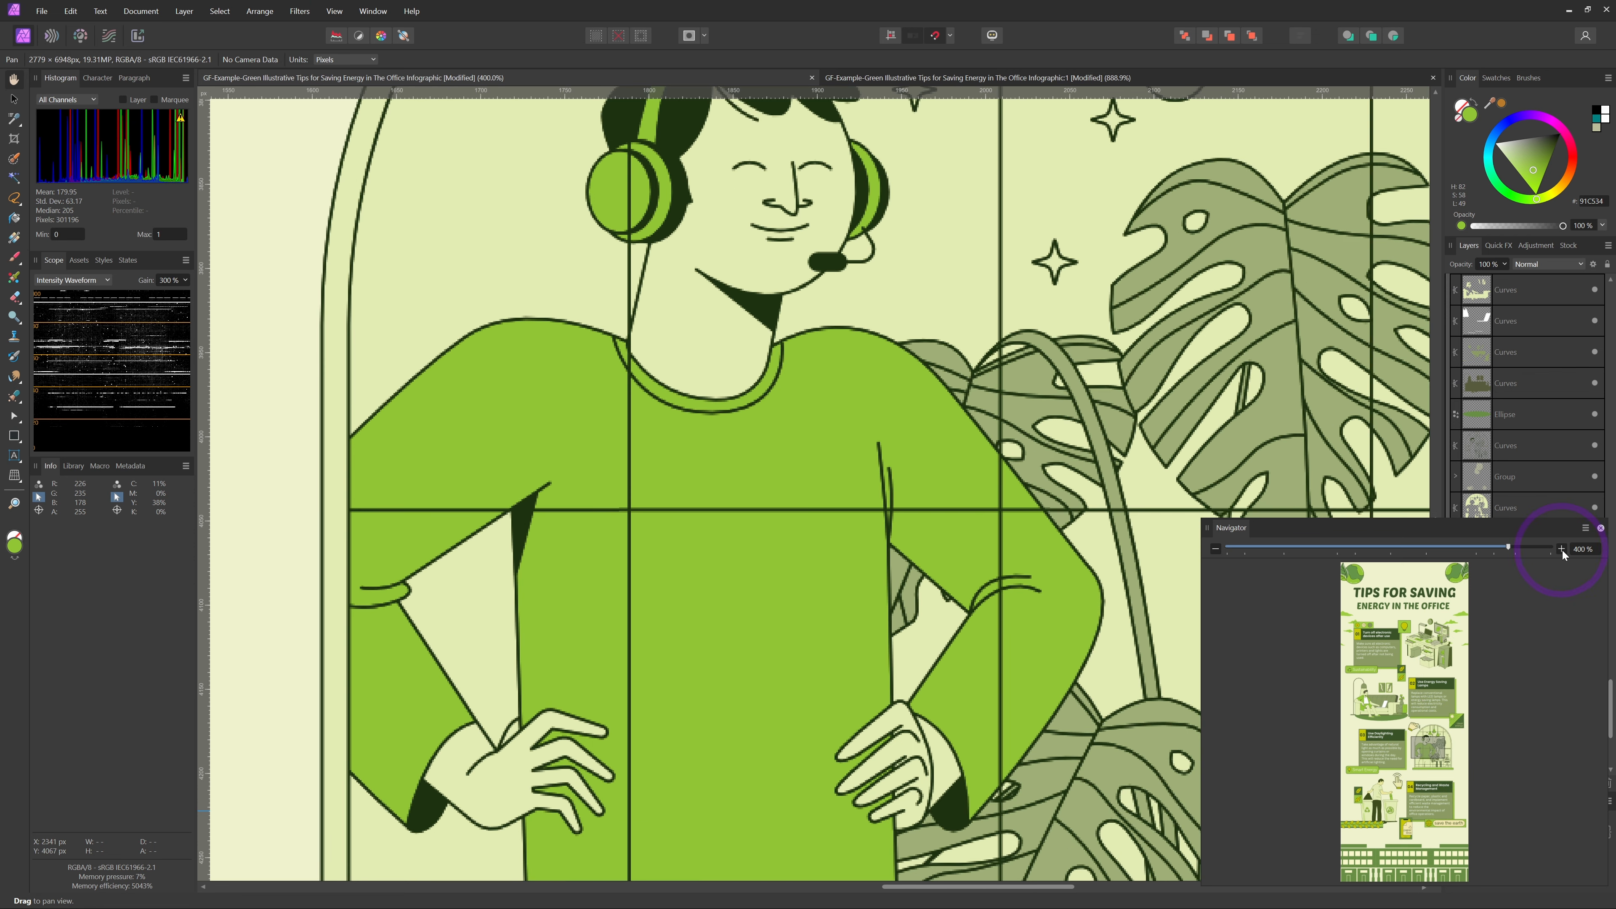
Set the Navigator's zoom level to 100 %, then fit the whole infographic in view
click(1584, 549)
text(100)
key(Return)
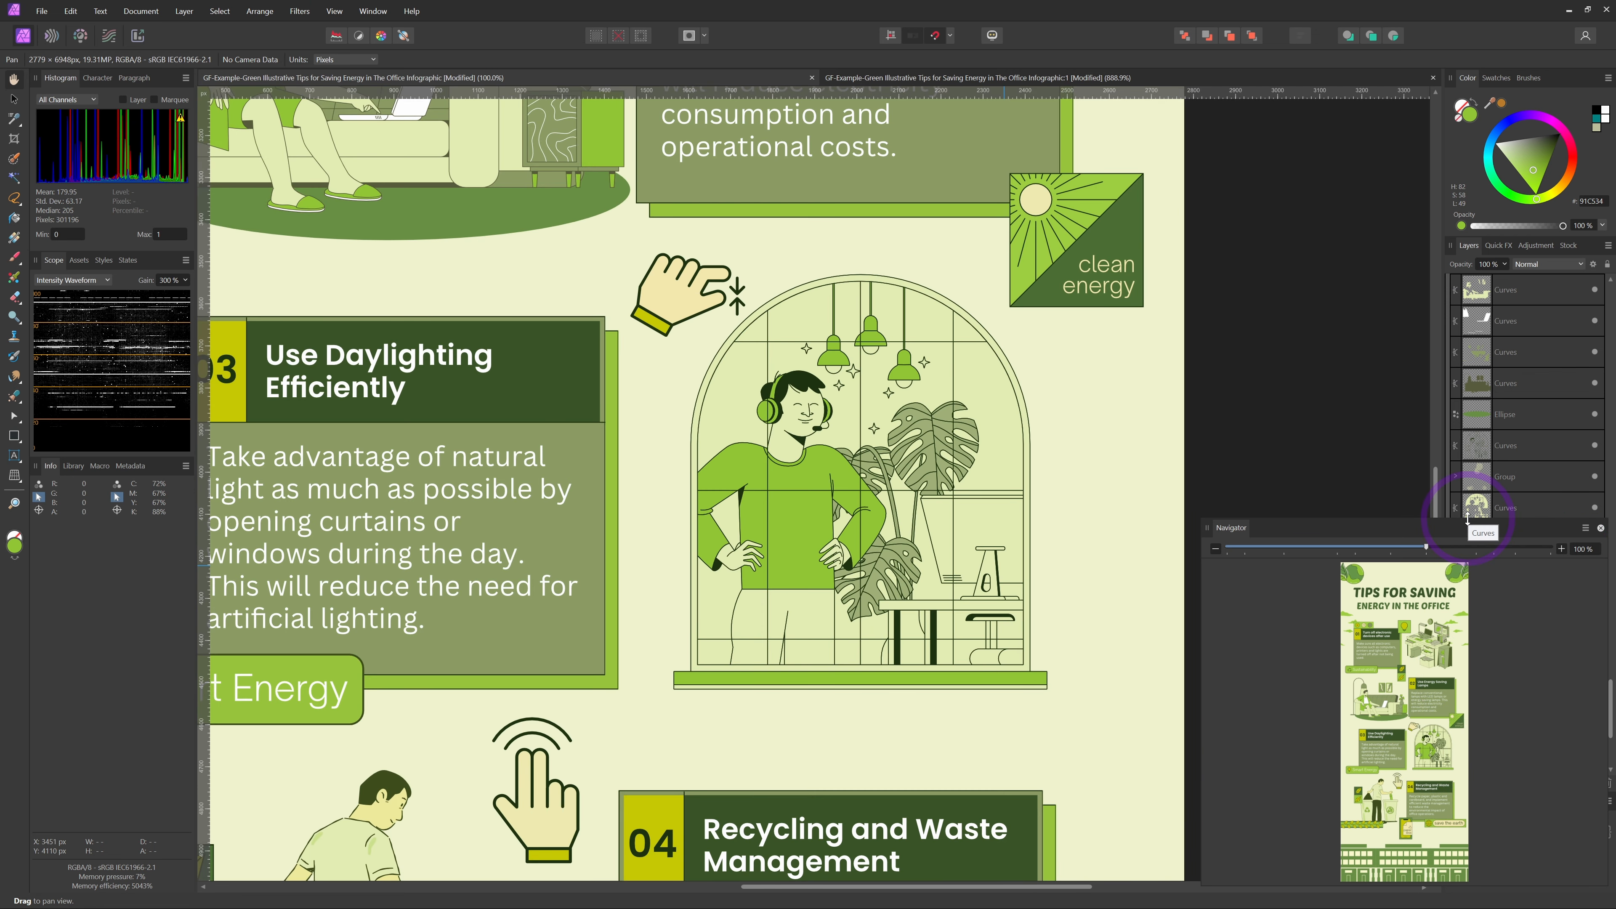
key(ctrl+0)
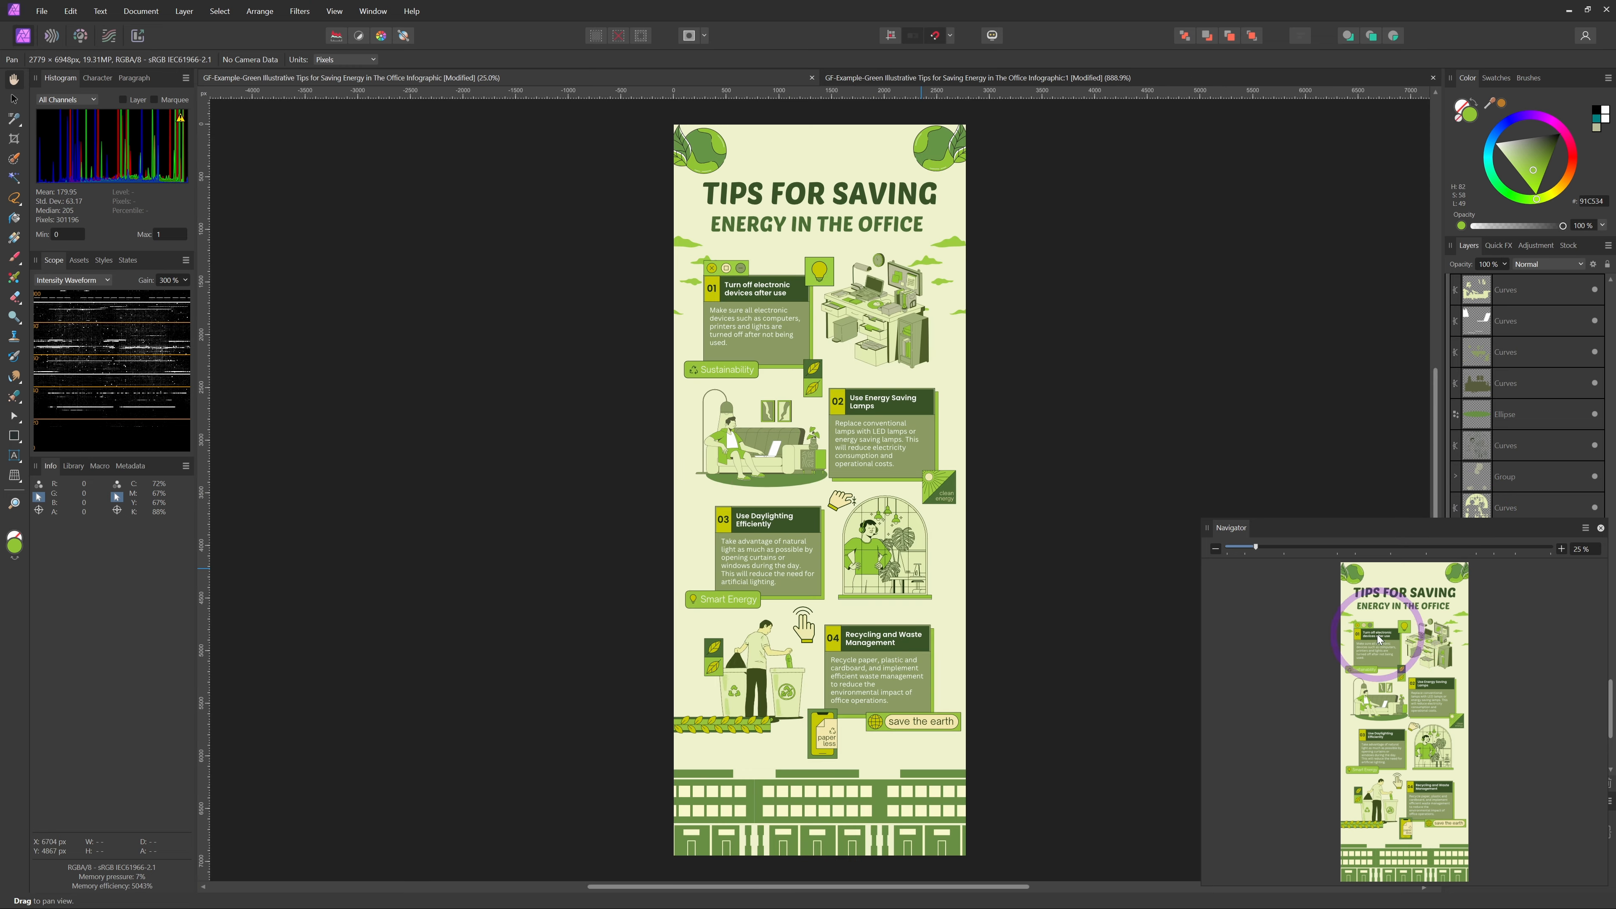
Shift the view in the Navigator, zoom in to about 95 %, and pan up to the infographic's title
click(1429, 701)
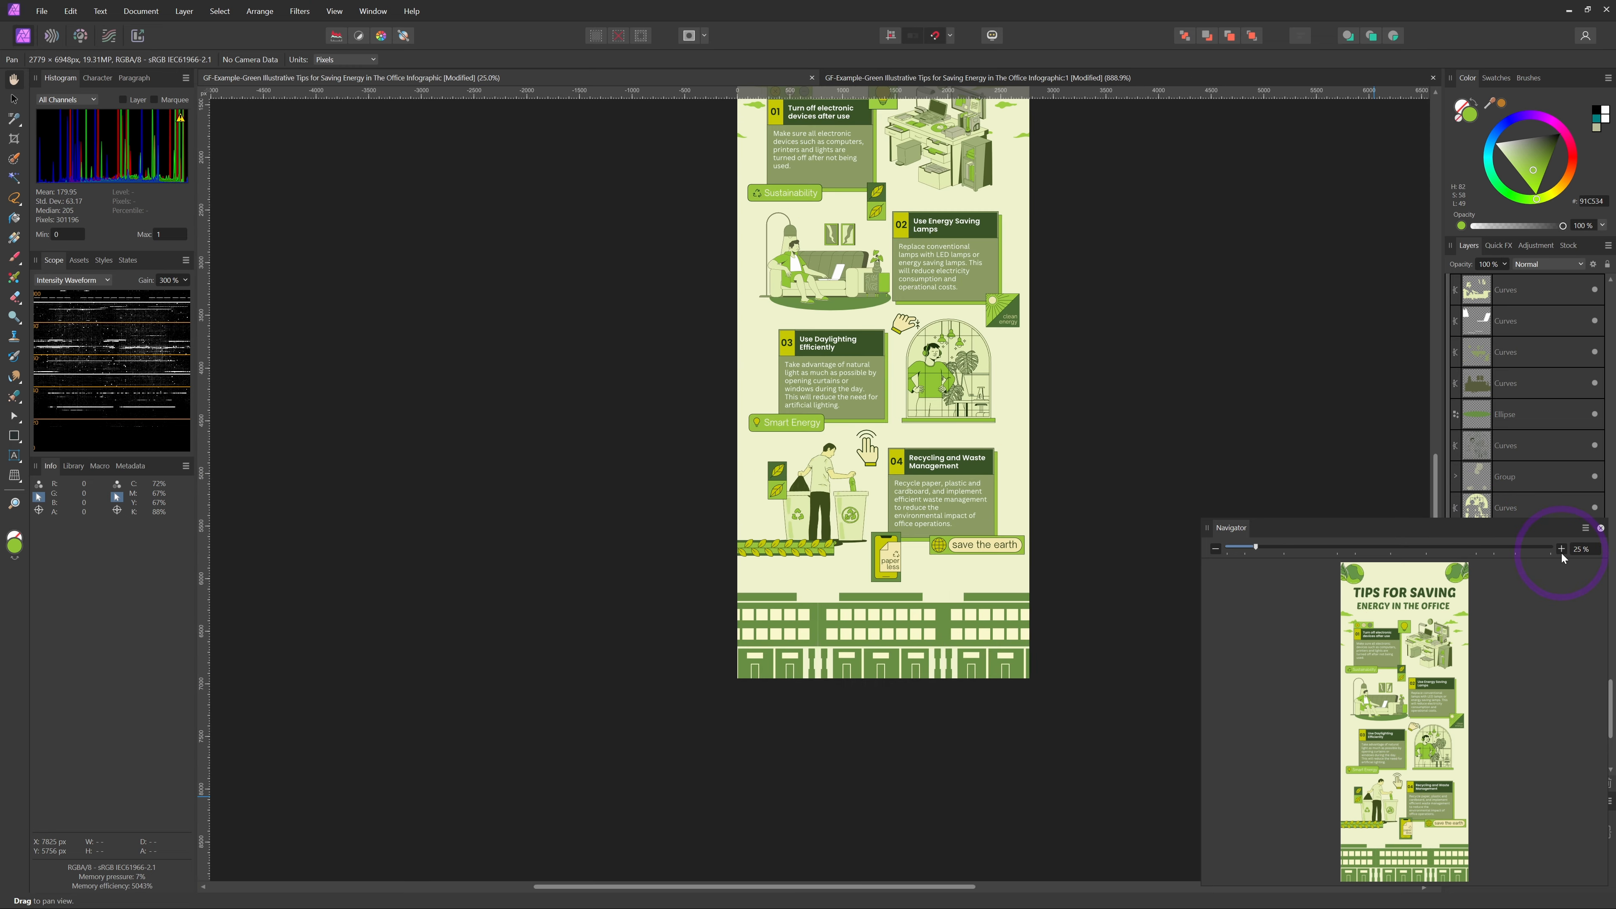
drag(1256, 547, 1409, 546)
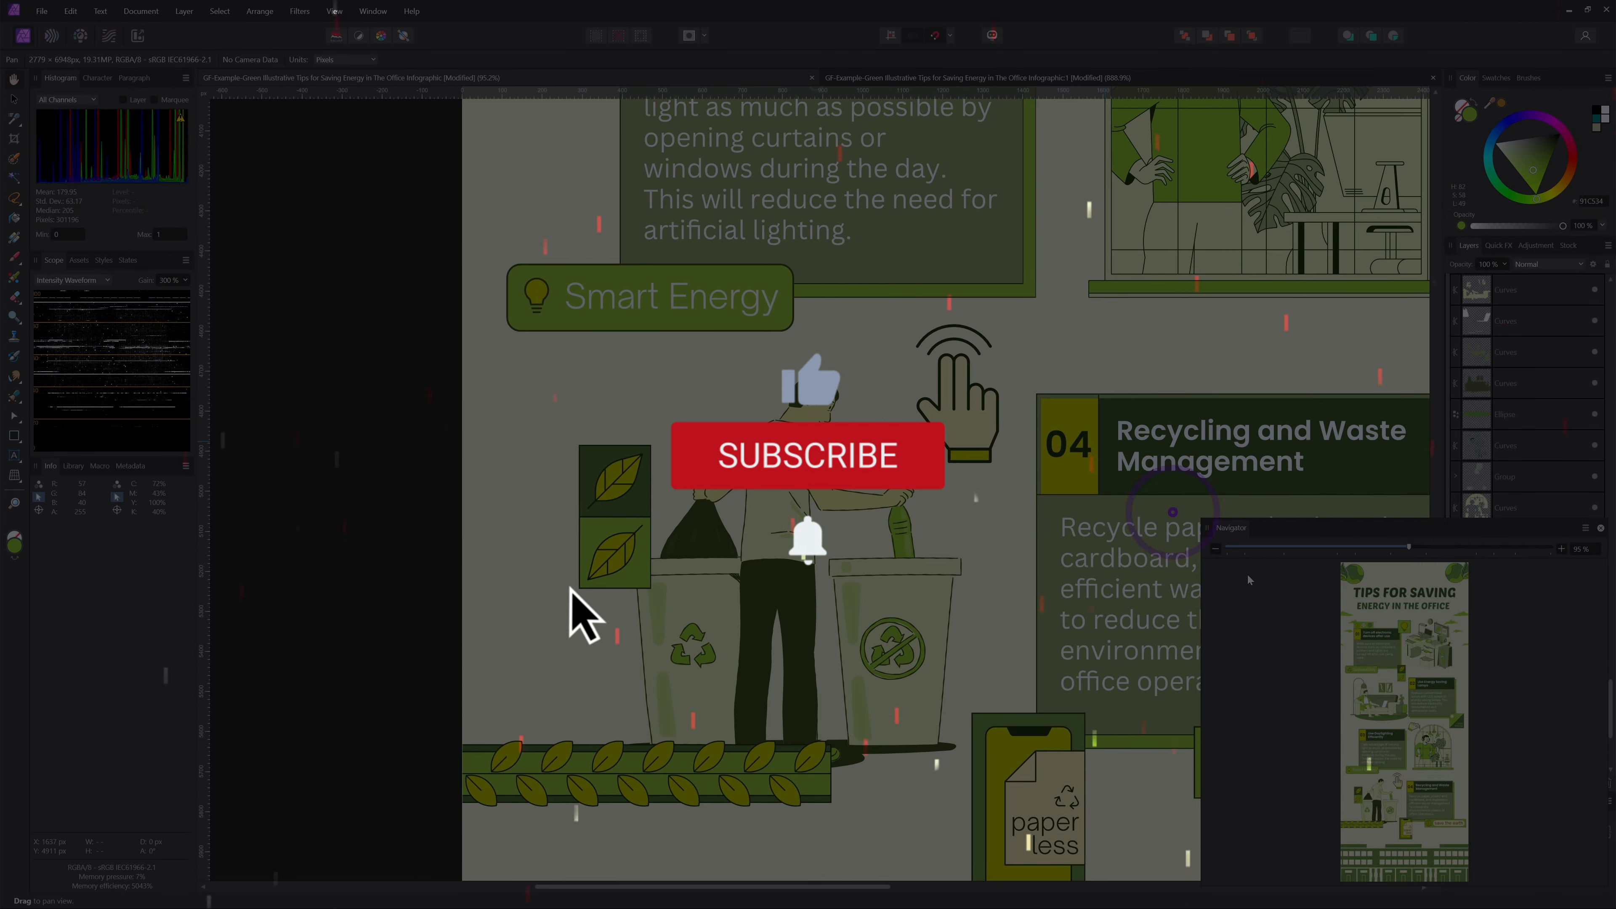
drag(1404, 684, 1407, 633)
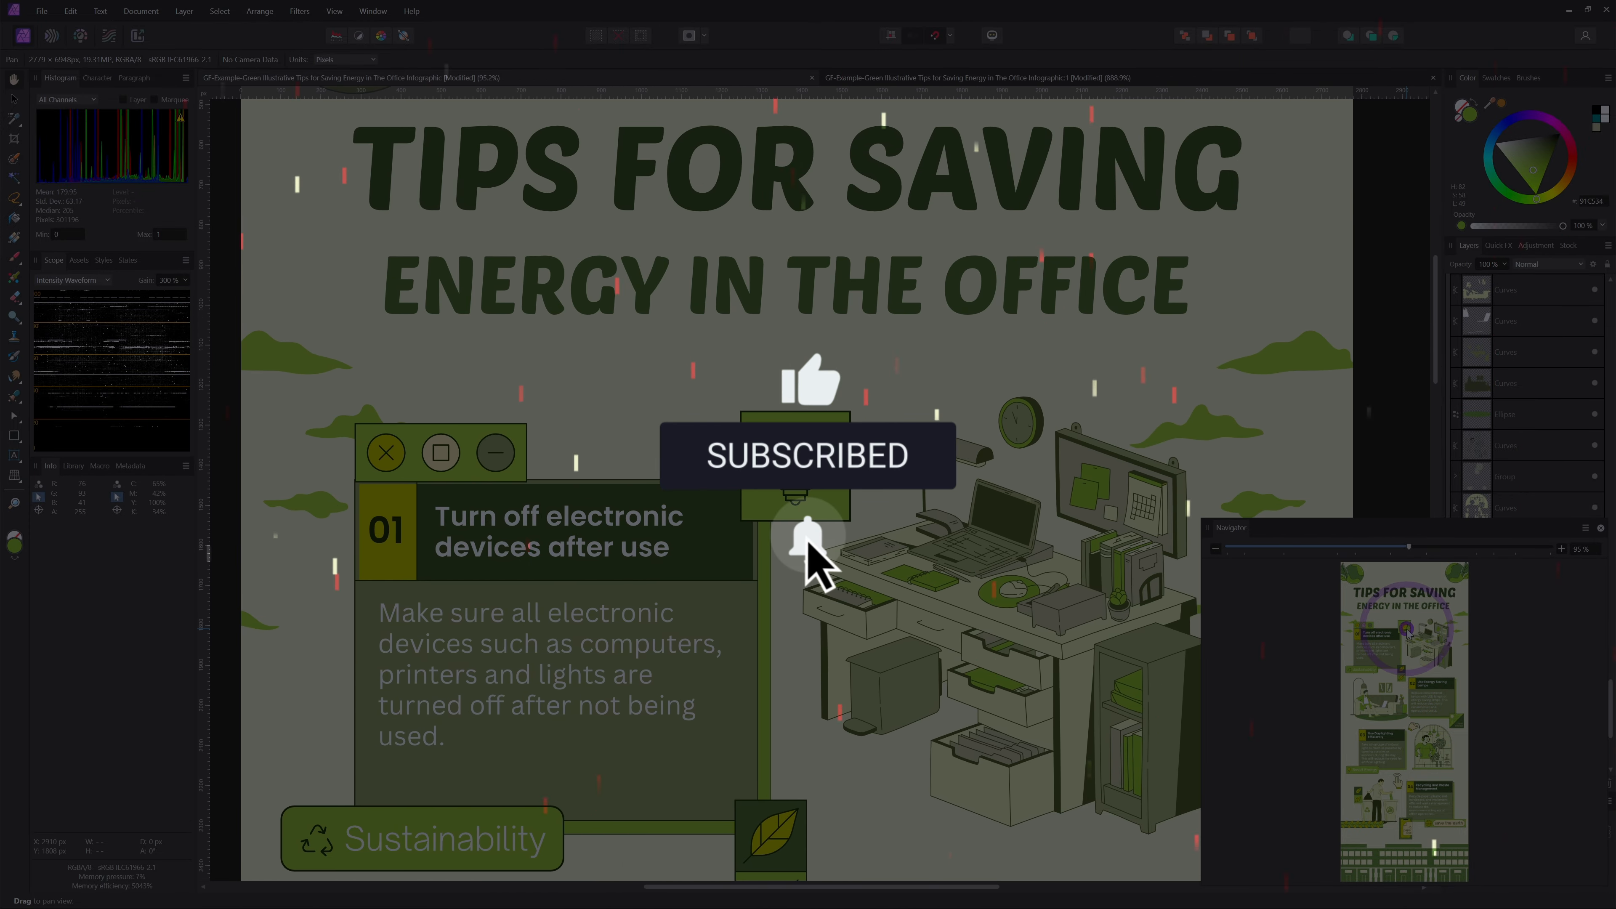